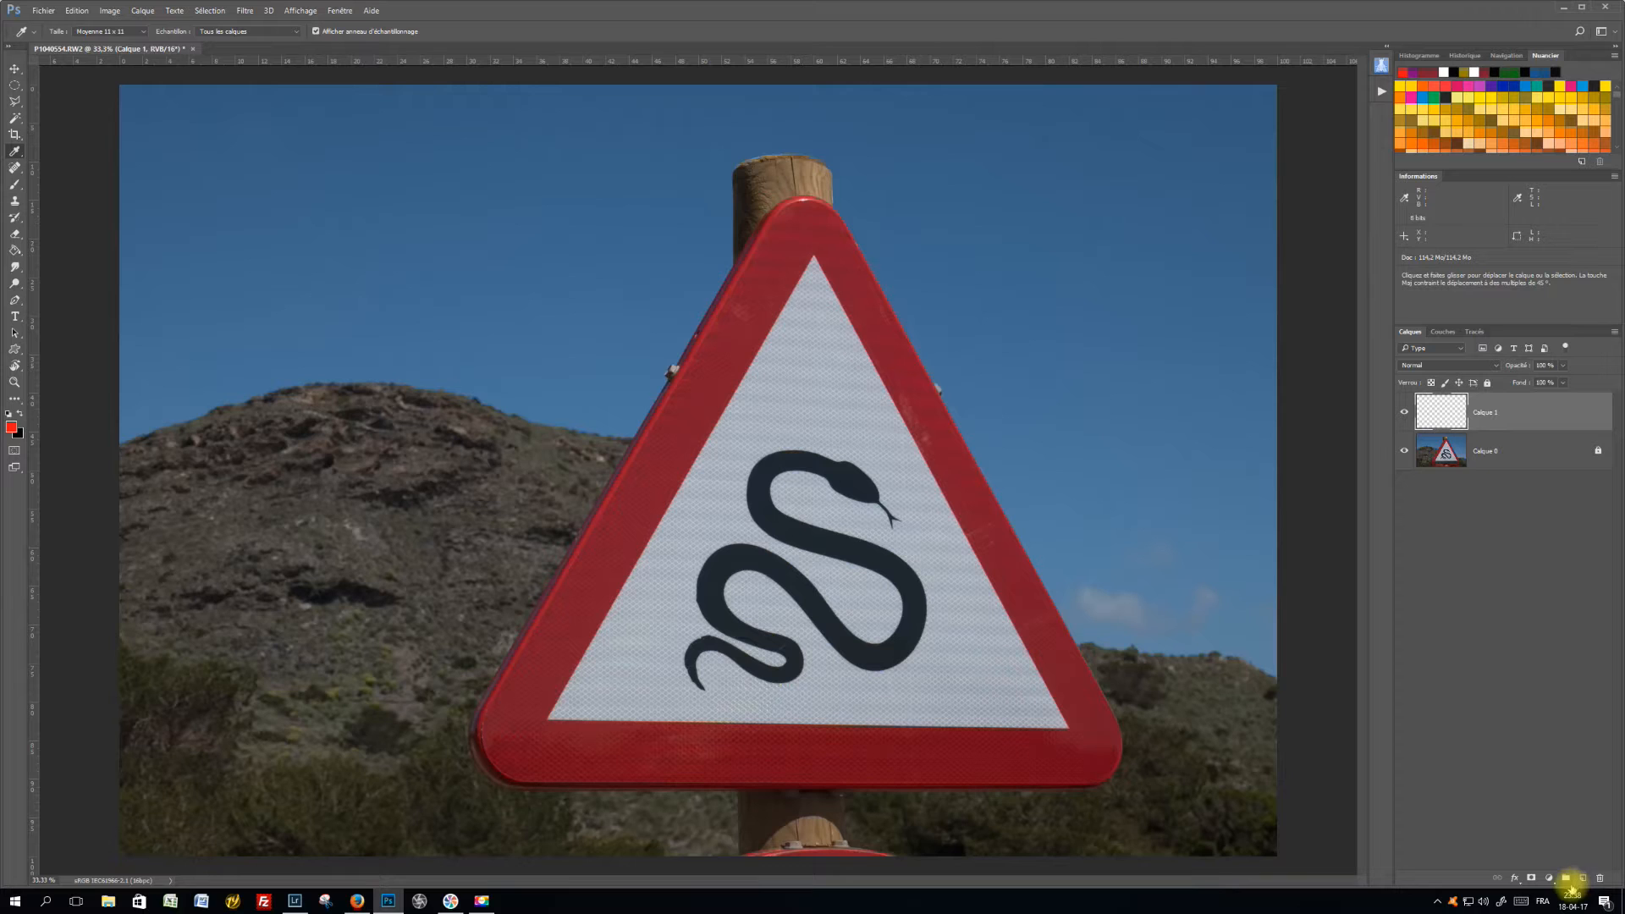
pyautogui.press('alt')
pyautogui.hotkey('ctrl', 'alt', 'n')
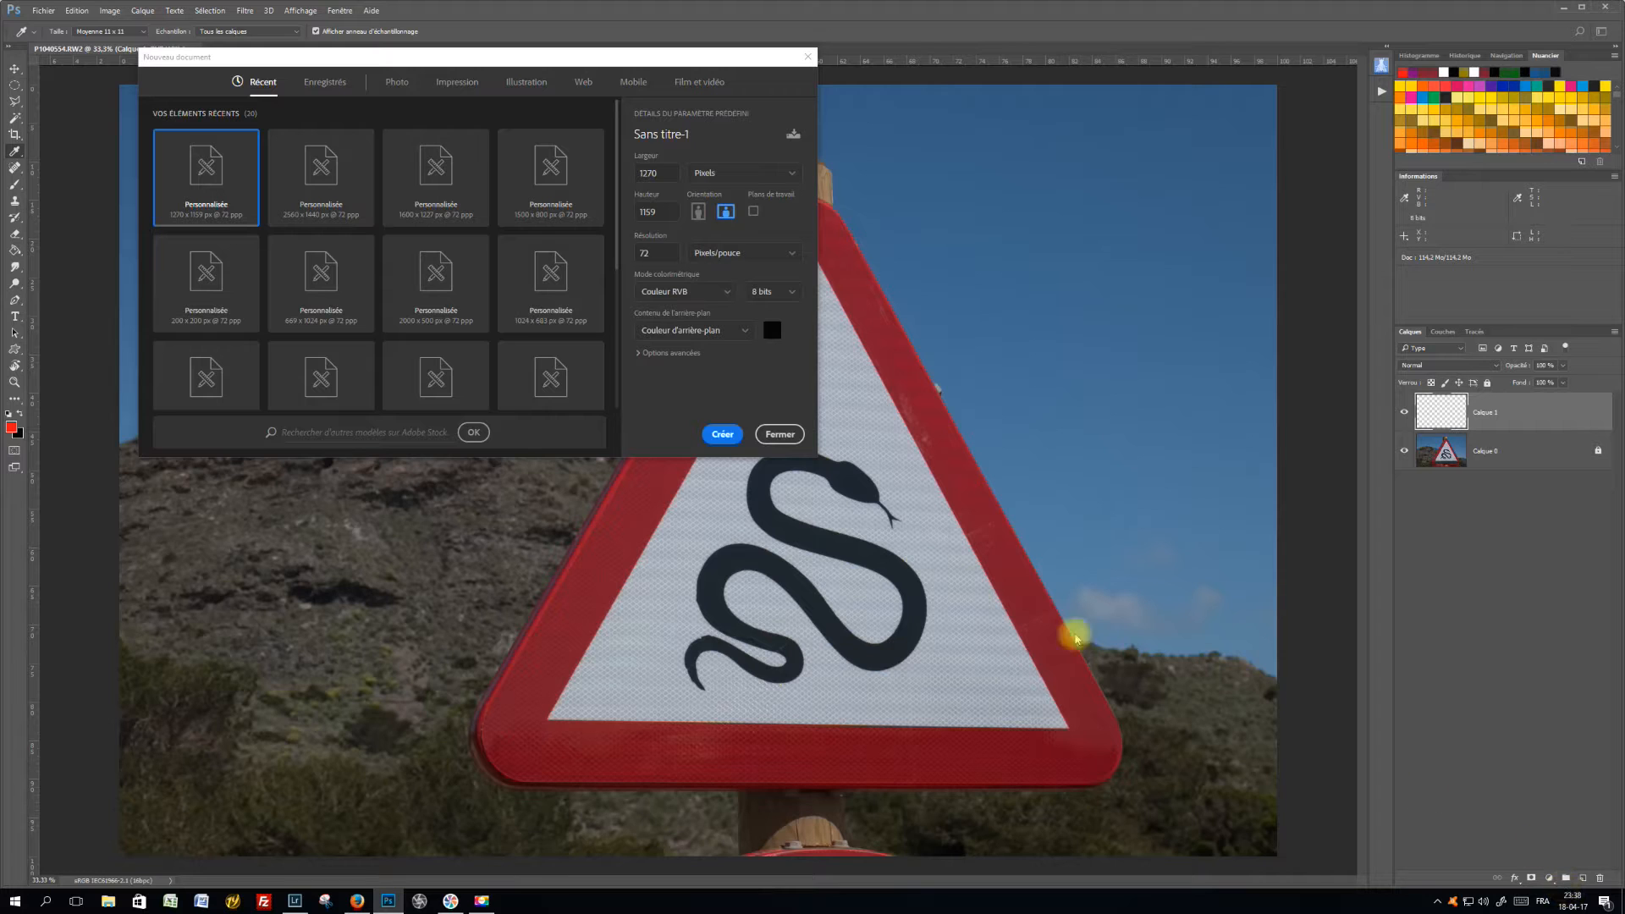
pyautogui.click(137, 9)
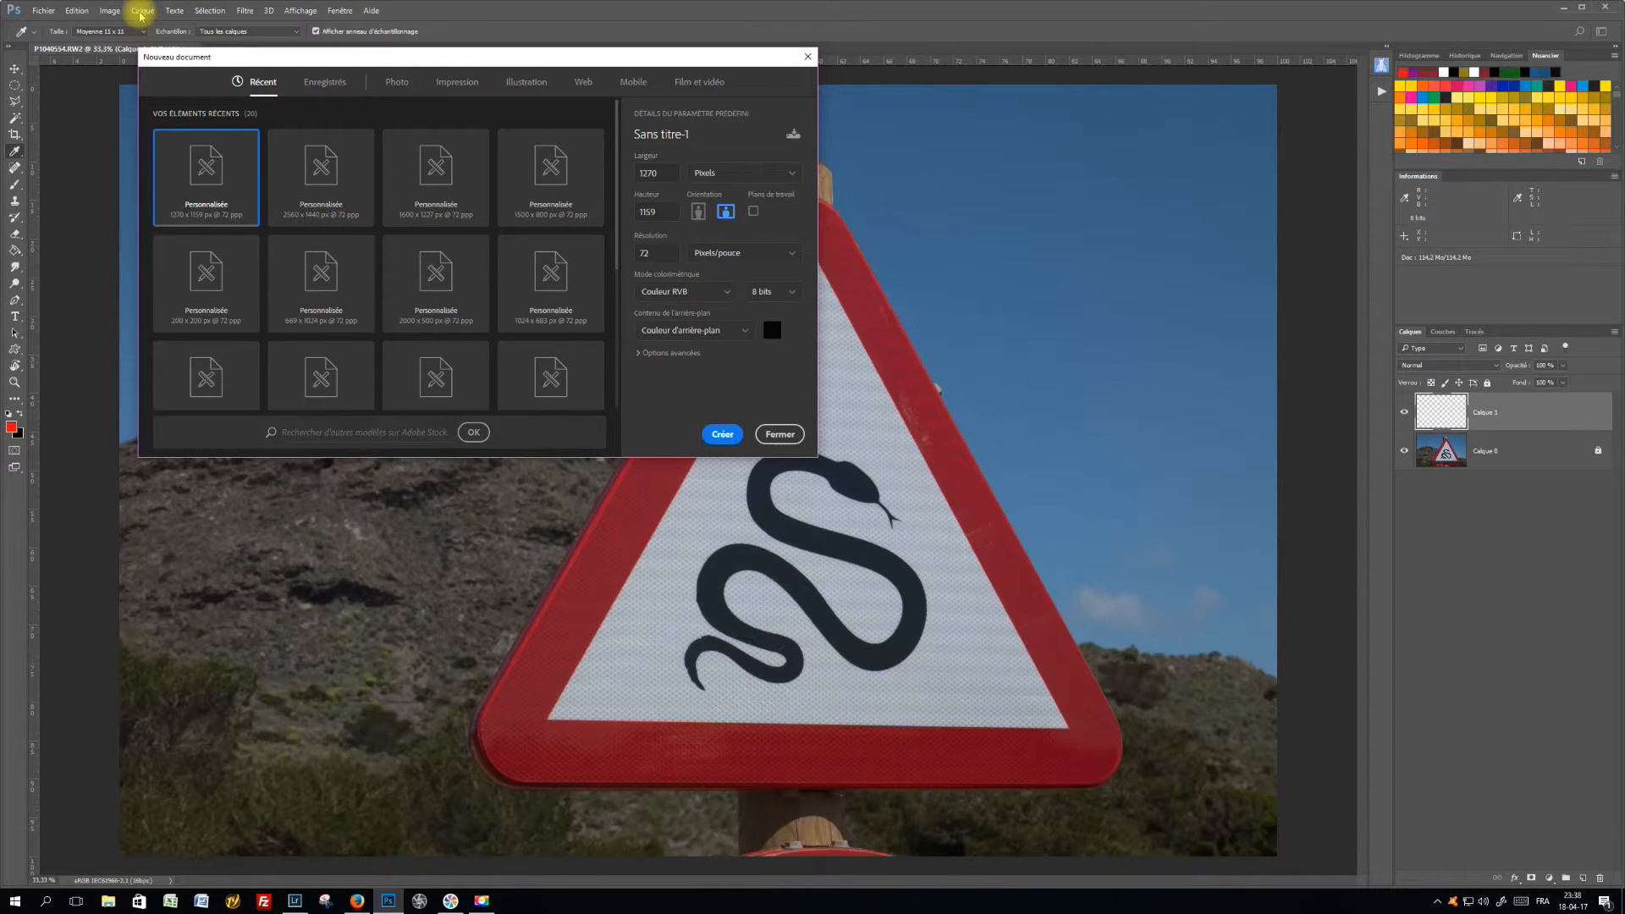
pyautogui.click(804, 56)
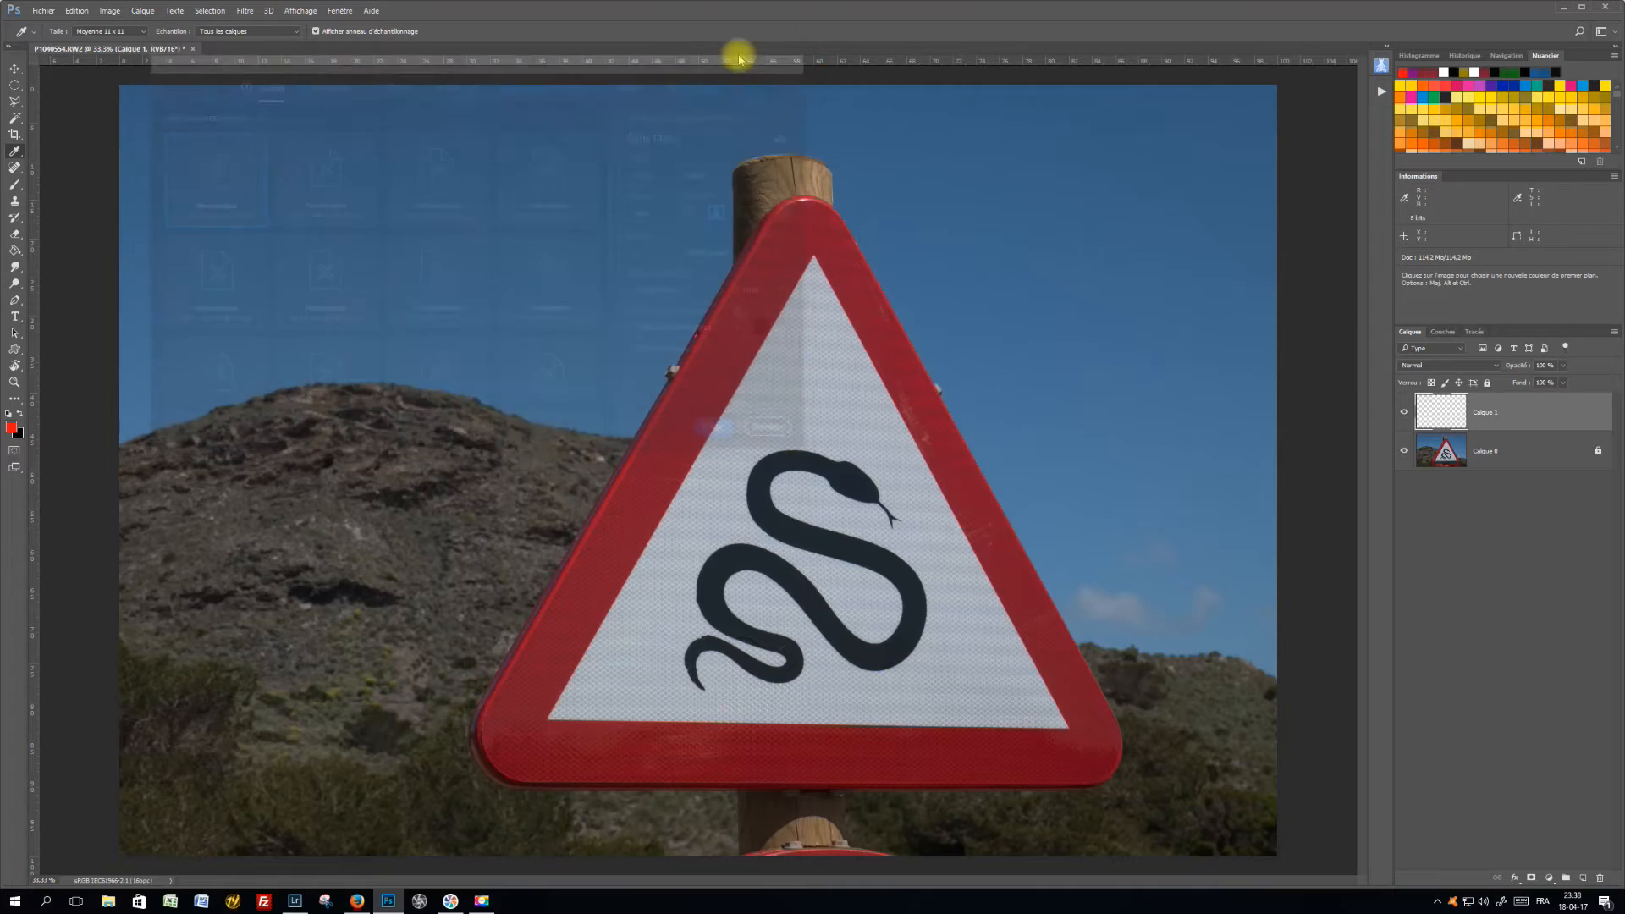
pyautogui.click(142, 11)
pyautogui.moveTo(151, 24)
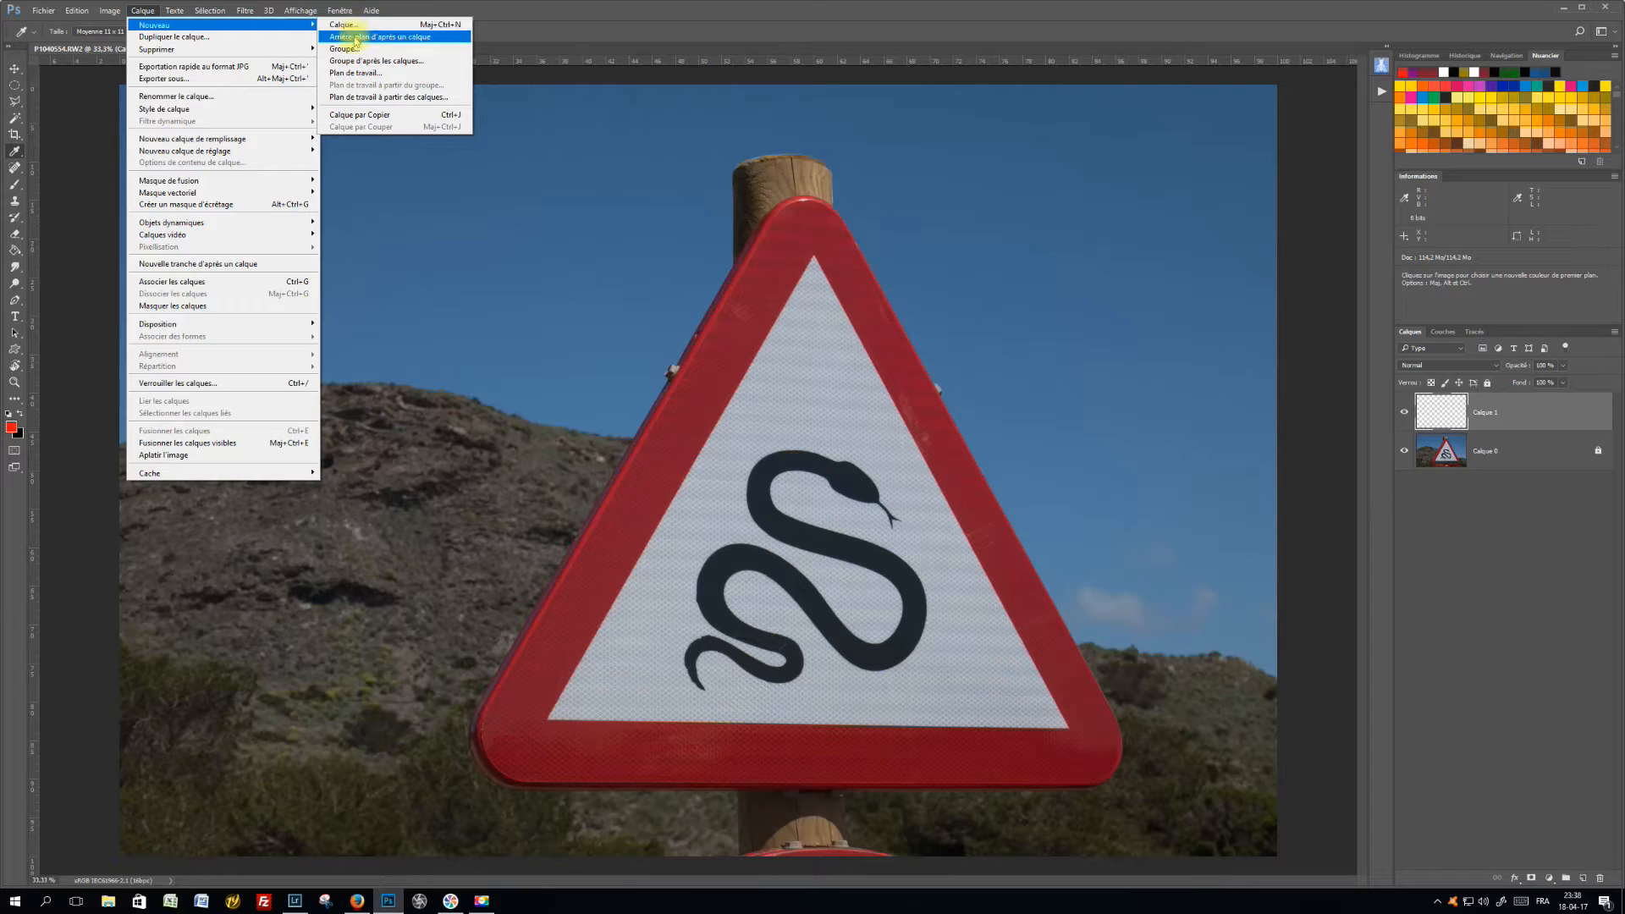
pyautogui.click(1531, 547)
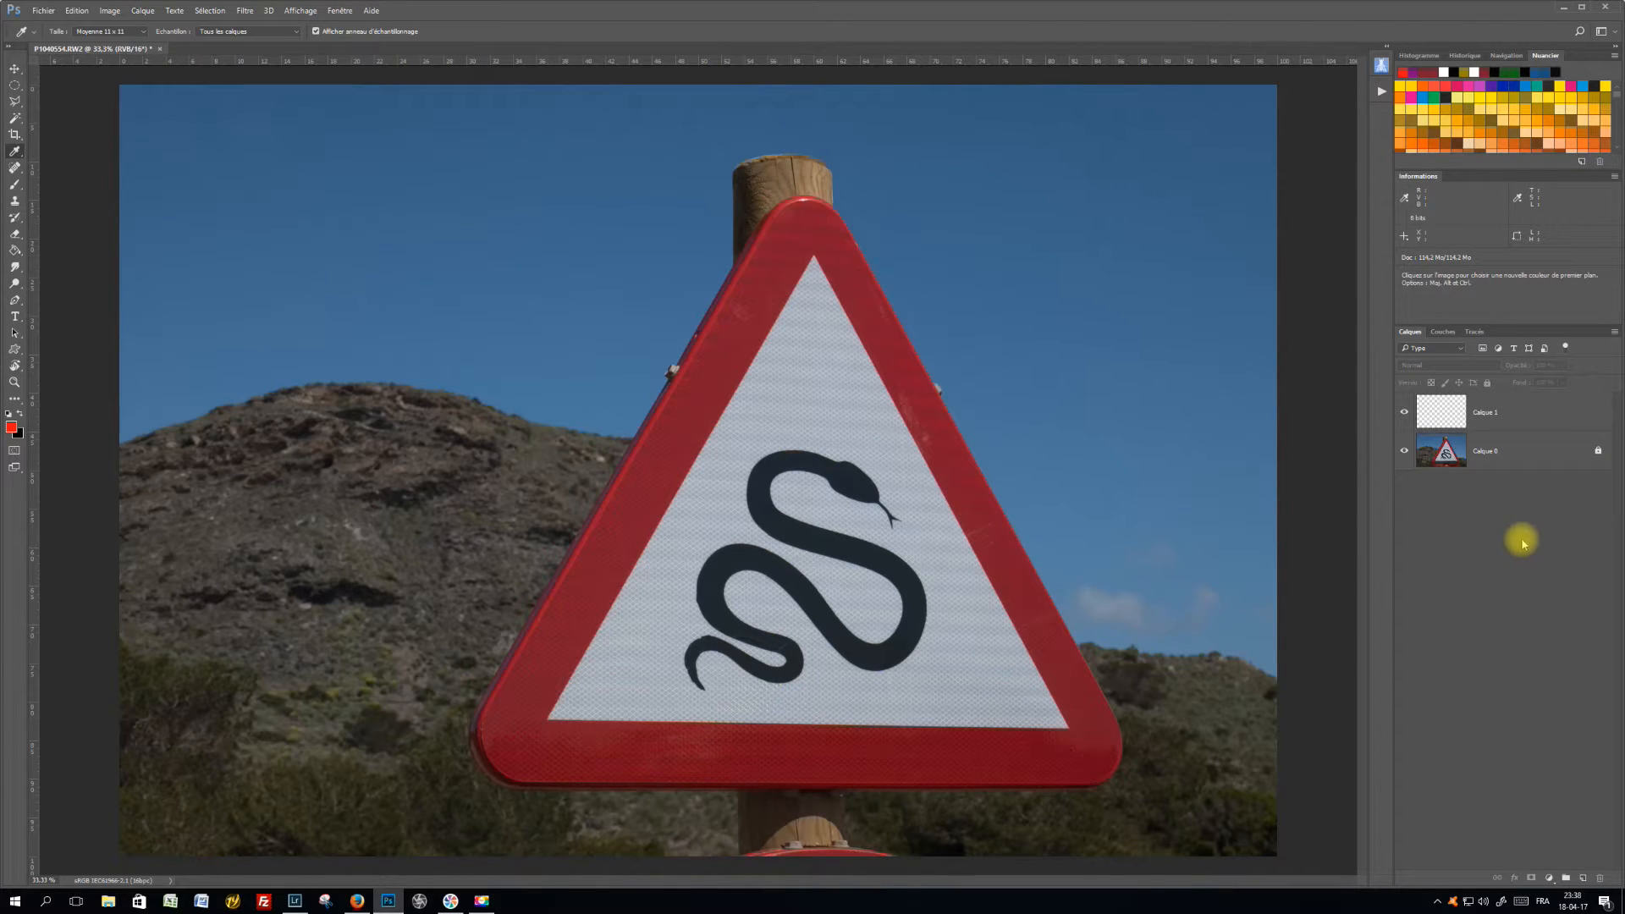
# Add two empty layers above the existing ones, keeping the default name, Normal mode and 100% opacity for each
pyautogui.hotkey('ctrl', 'shift')
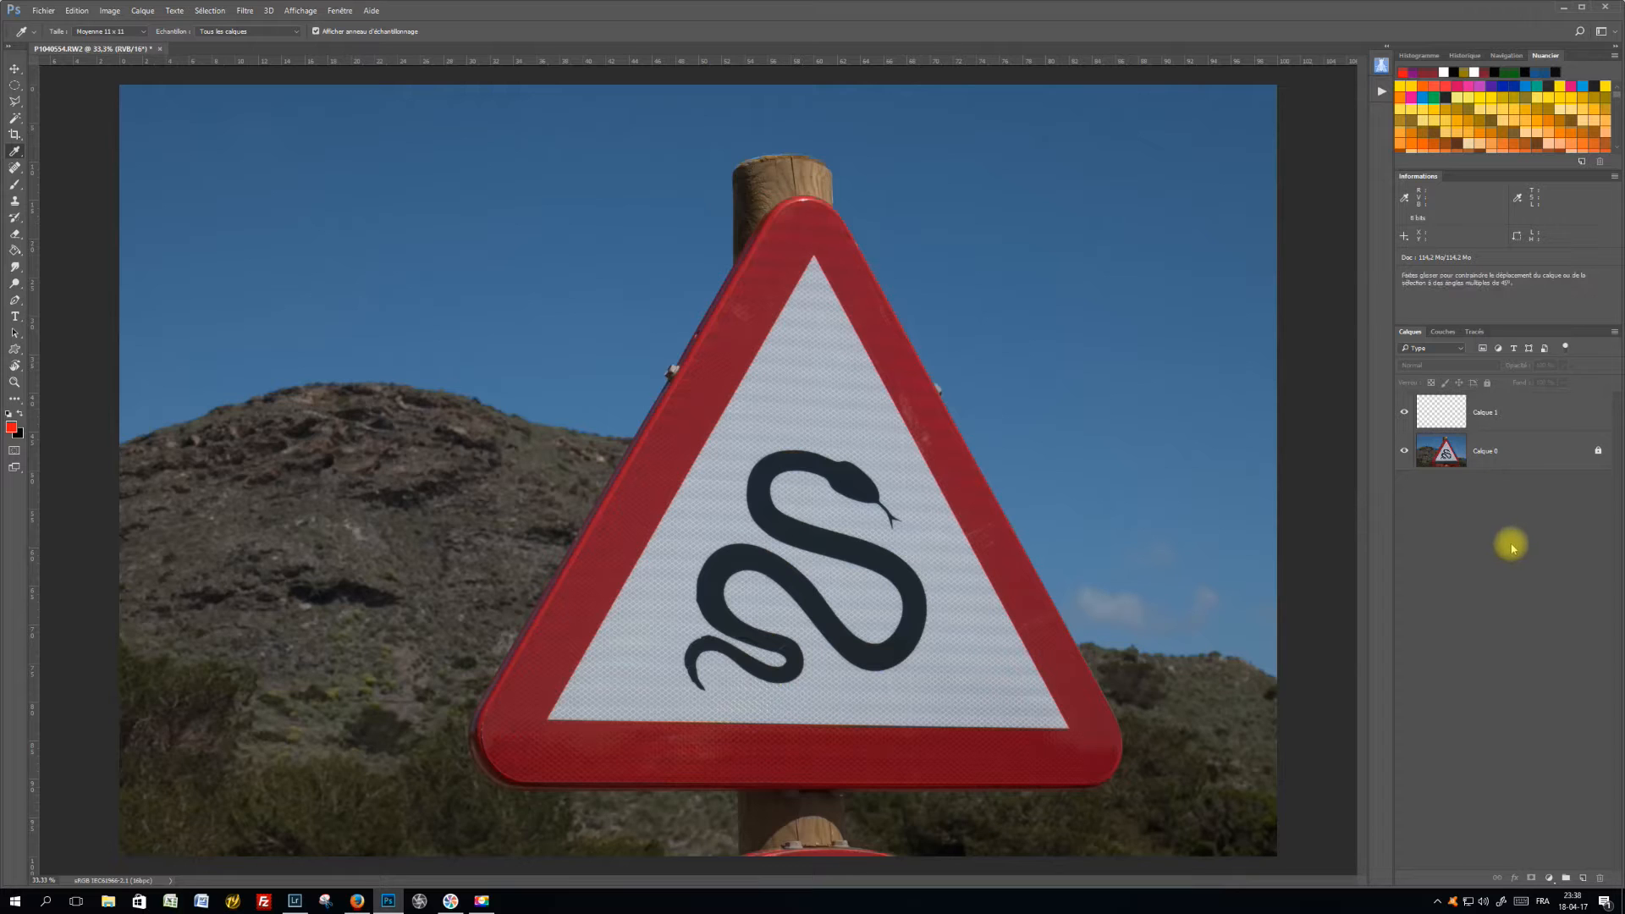
pyautogui.hotkey('ctrl', 'shift', 'n')
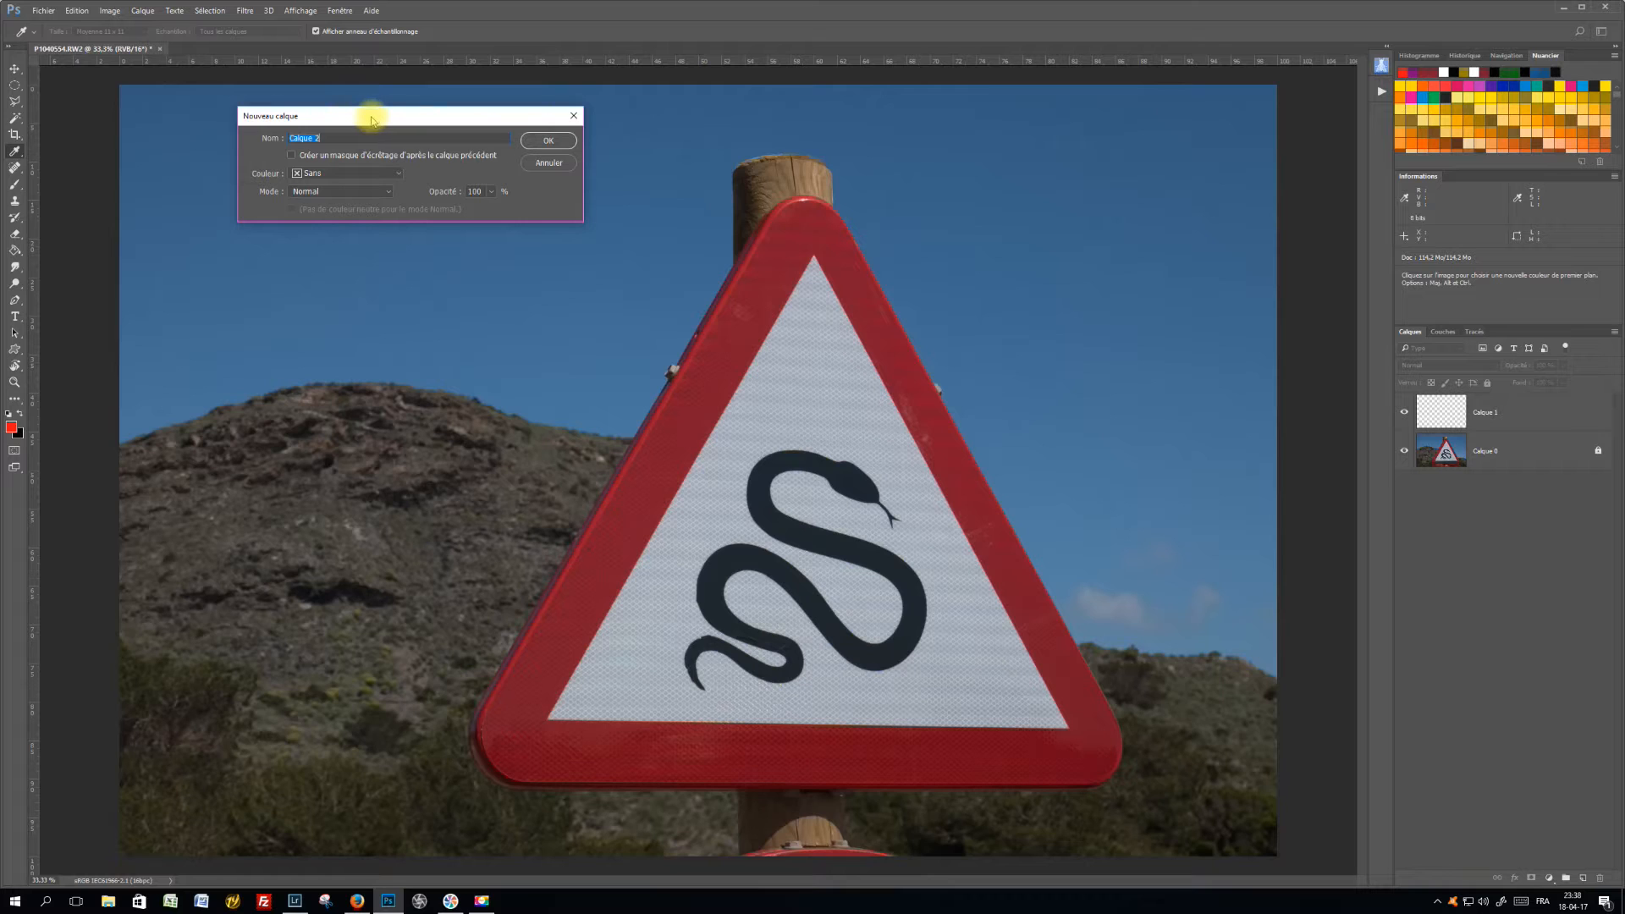
pyautogui.moveTo(377, 120); pyautogui.dragTo(387, 169)
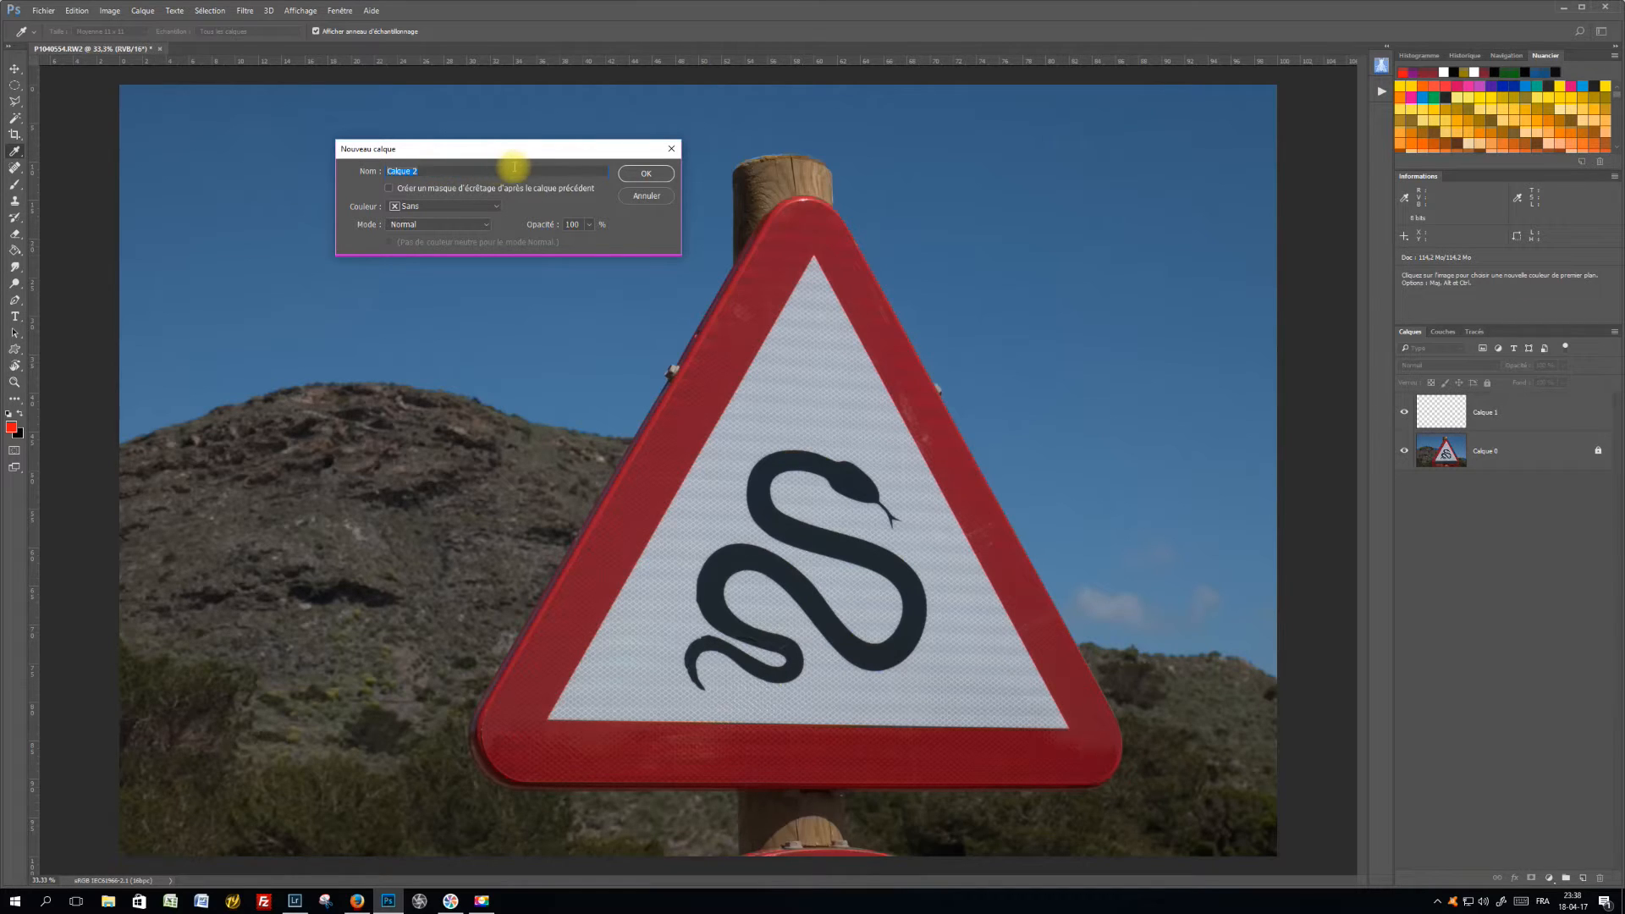
pyautogui.click(636, 175)
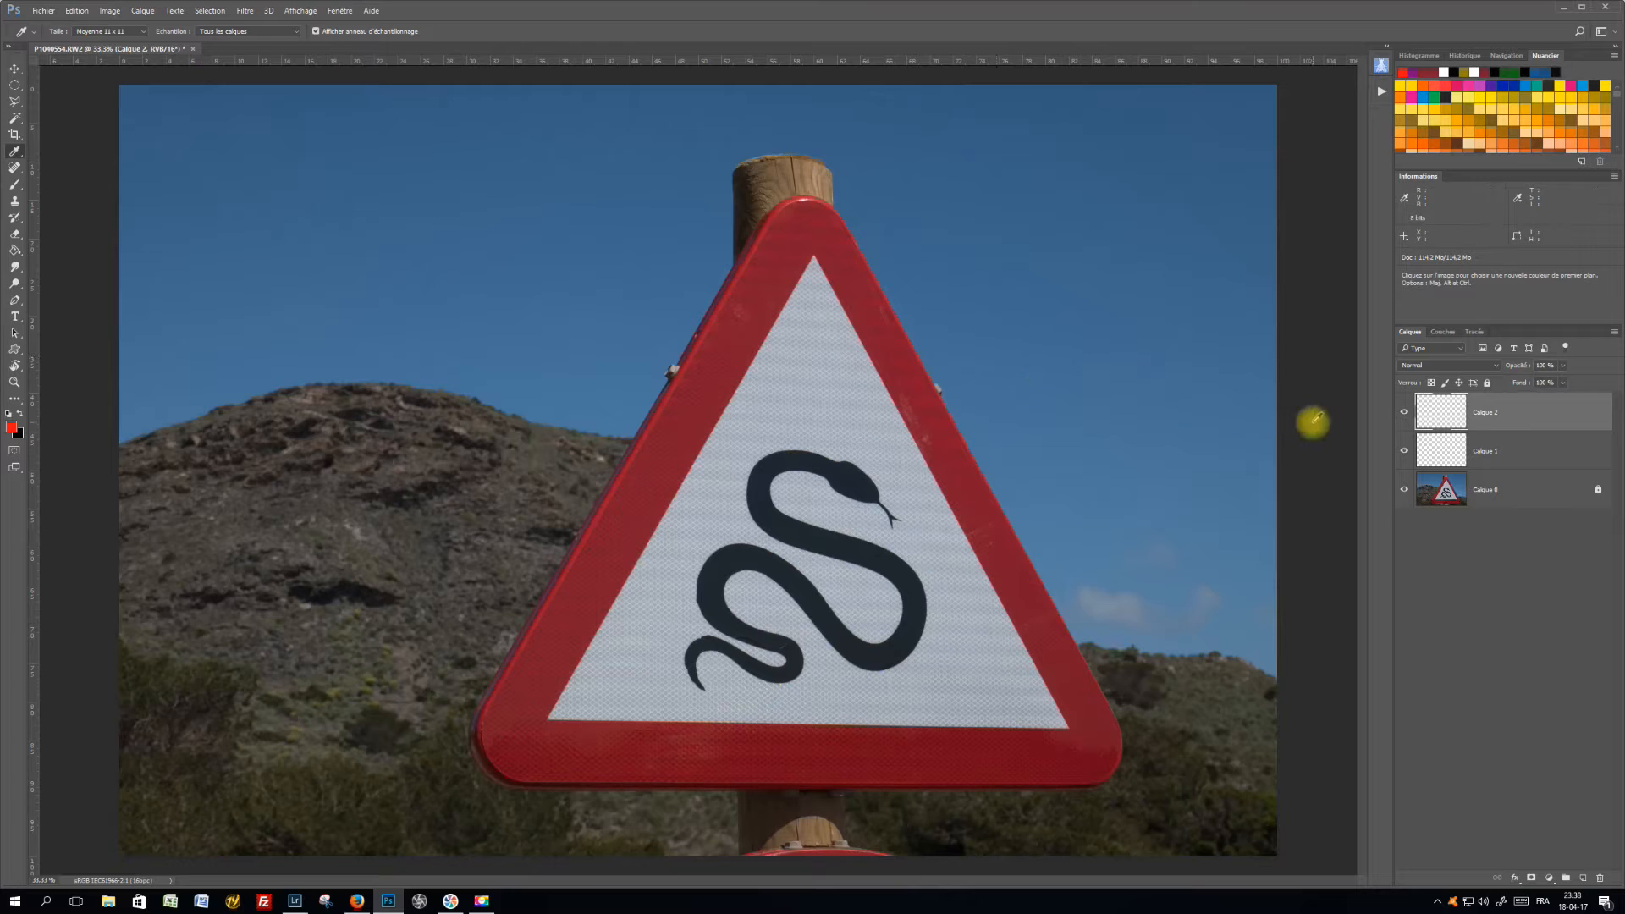
pyautogui.click(142, 10)
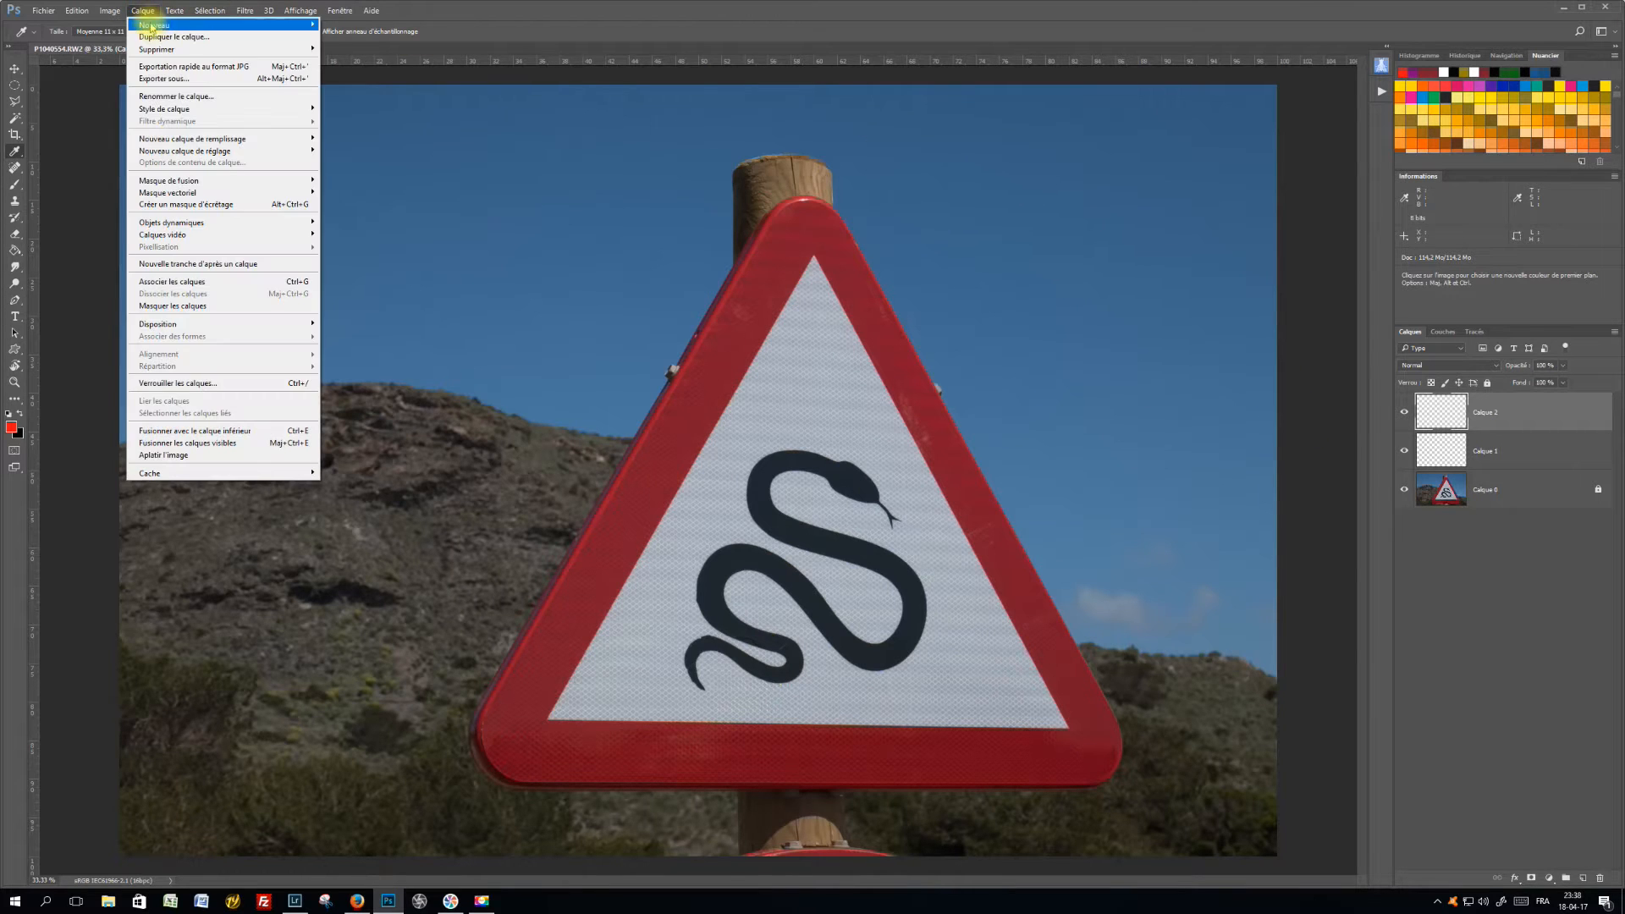
pyautogui.moveTo(151, 26)
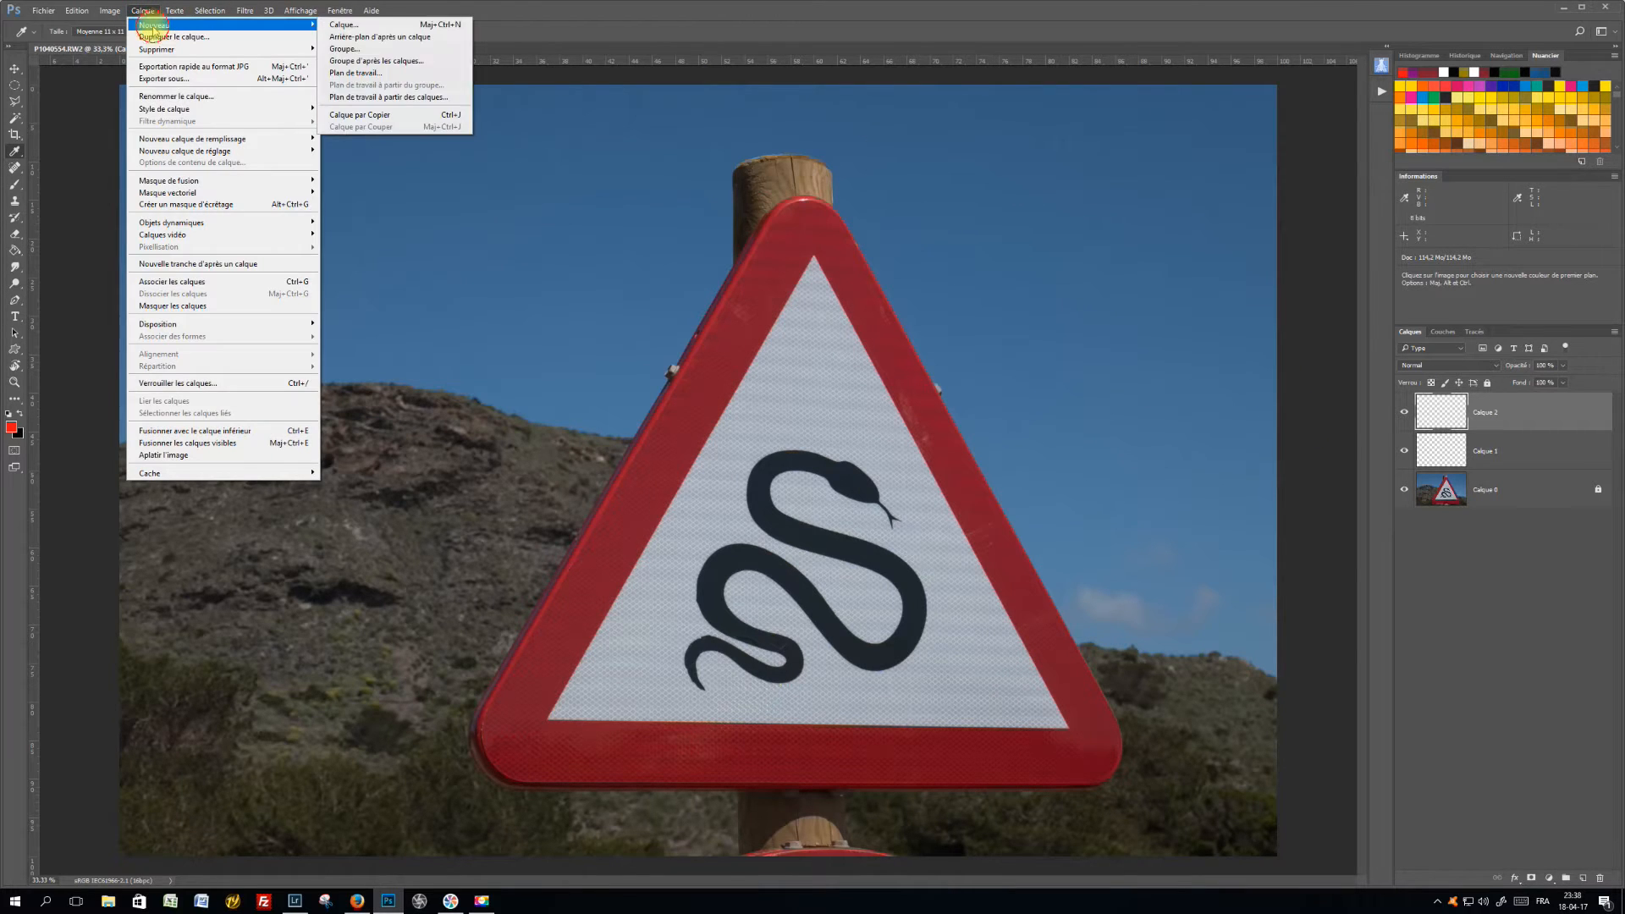
pyautogui.click(353, 25)
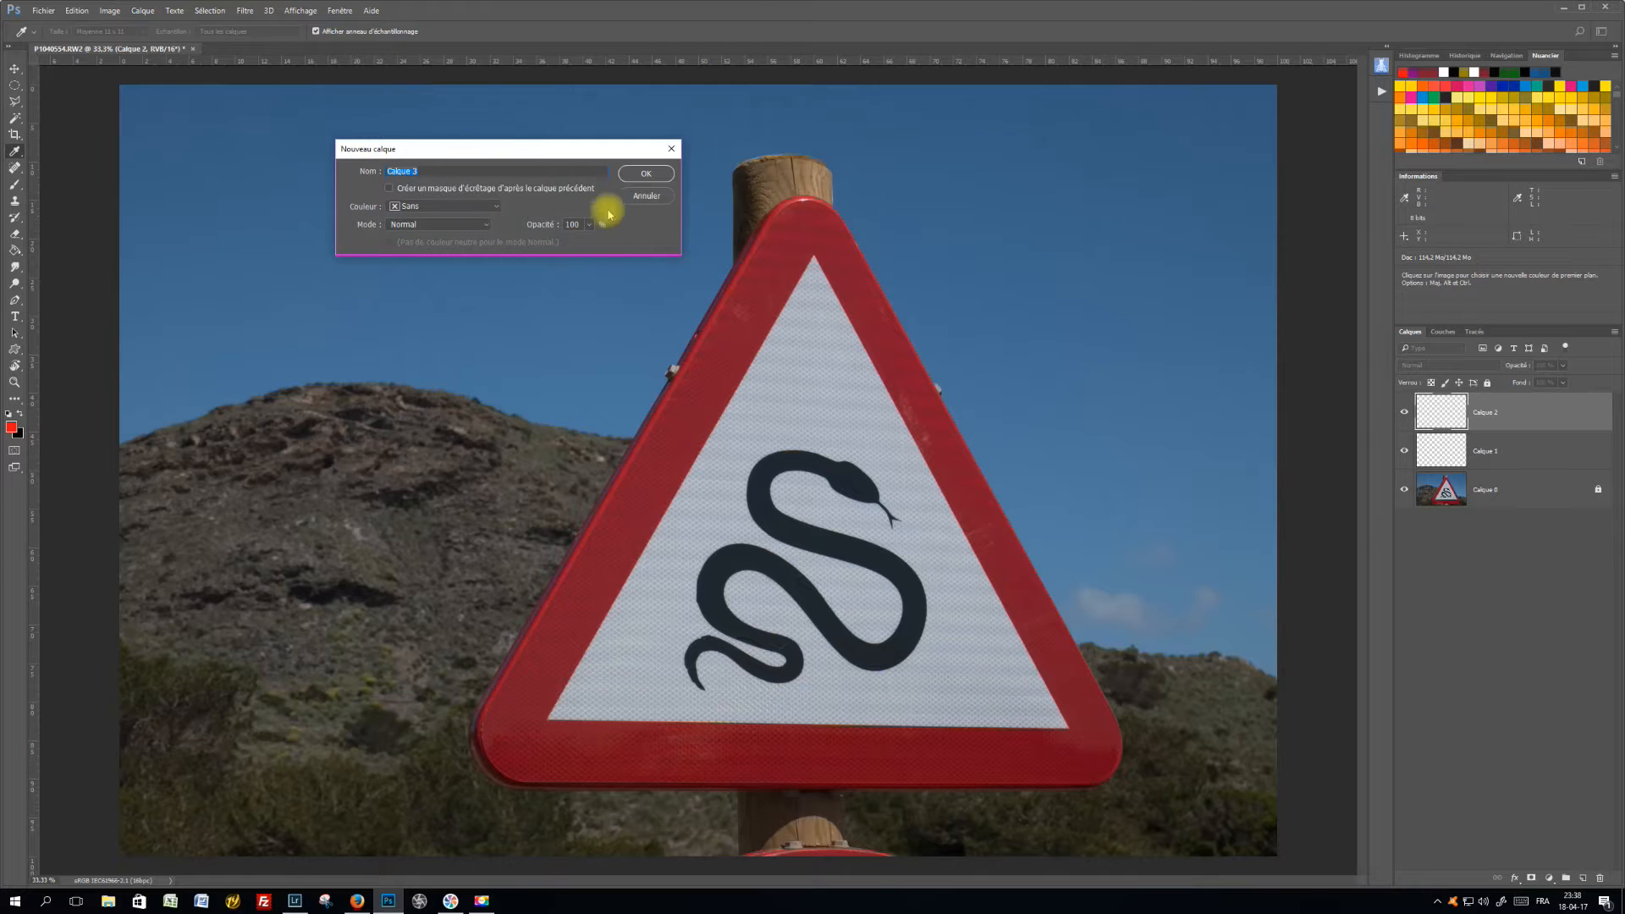
pyautogui.click(646, 172)
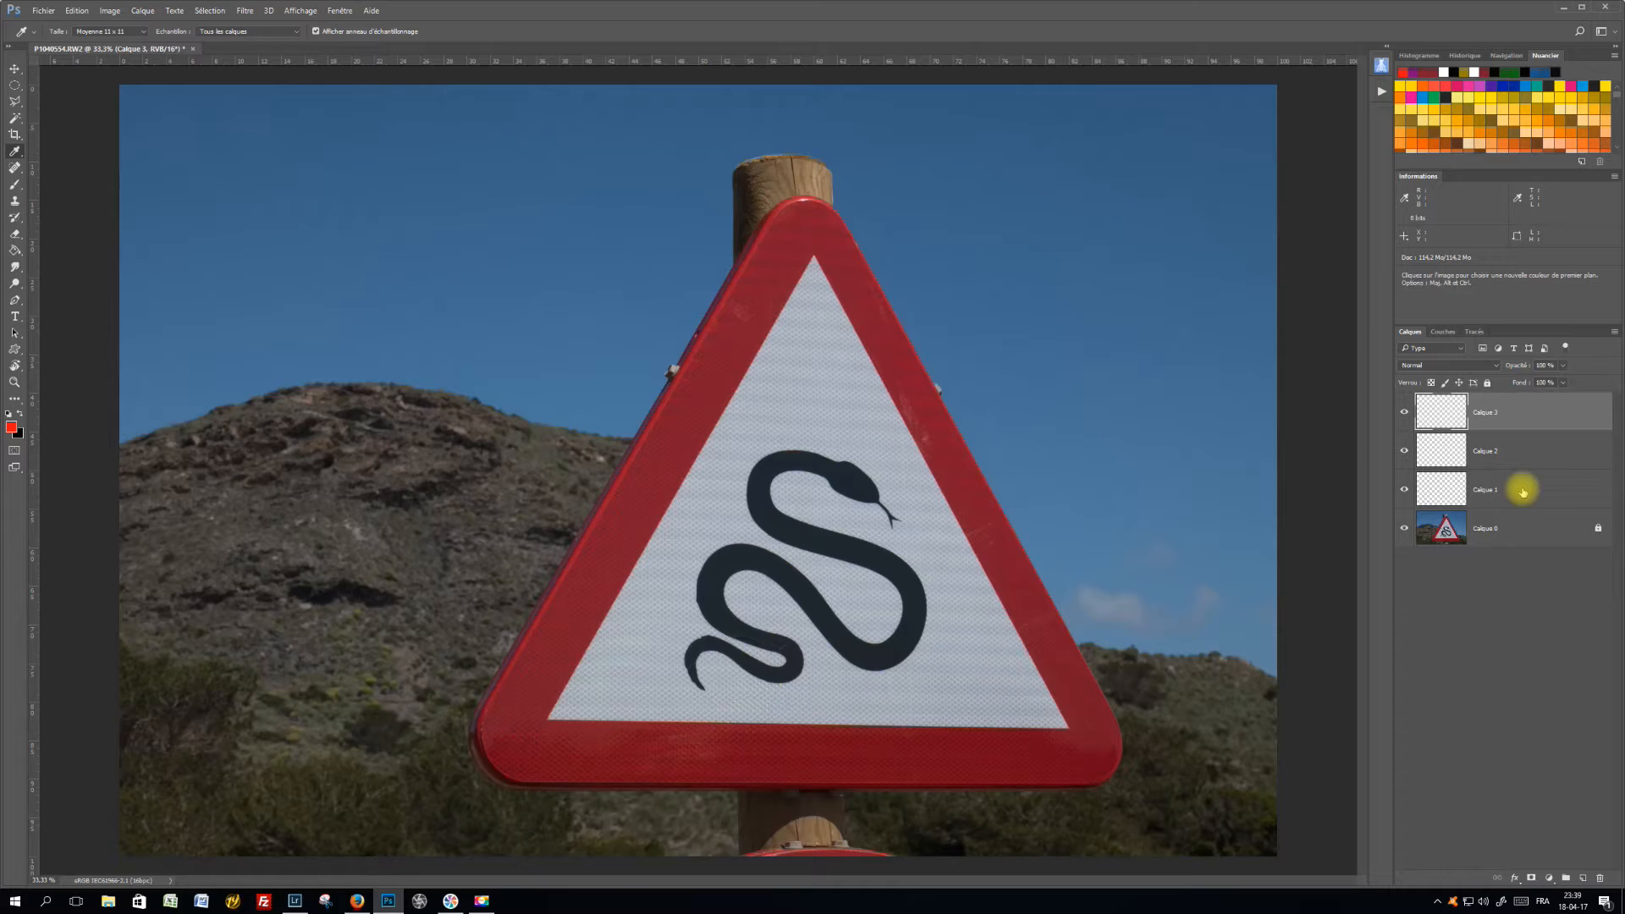
# Delete all three empty layers above the photo layer in one go
pyautogui.press('shift')
pyautogui.keyDown('shift'); pyautogui.click(1523, 492); pyautogui.keyUp('shift')
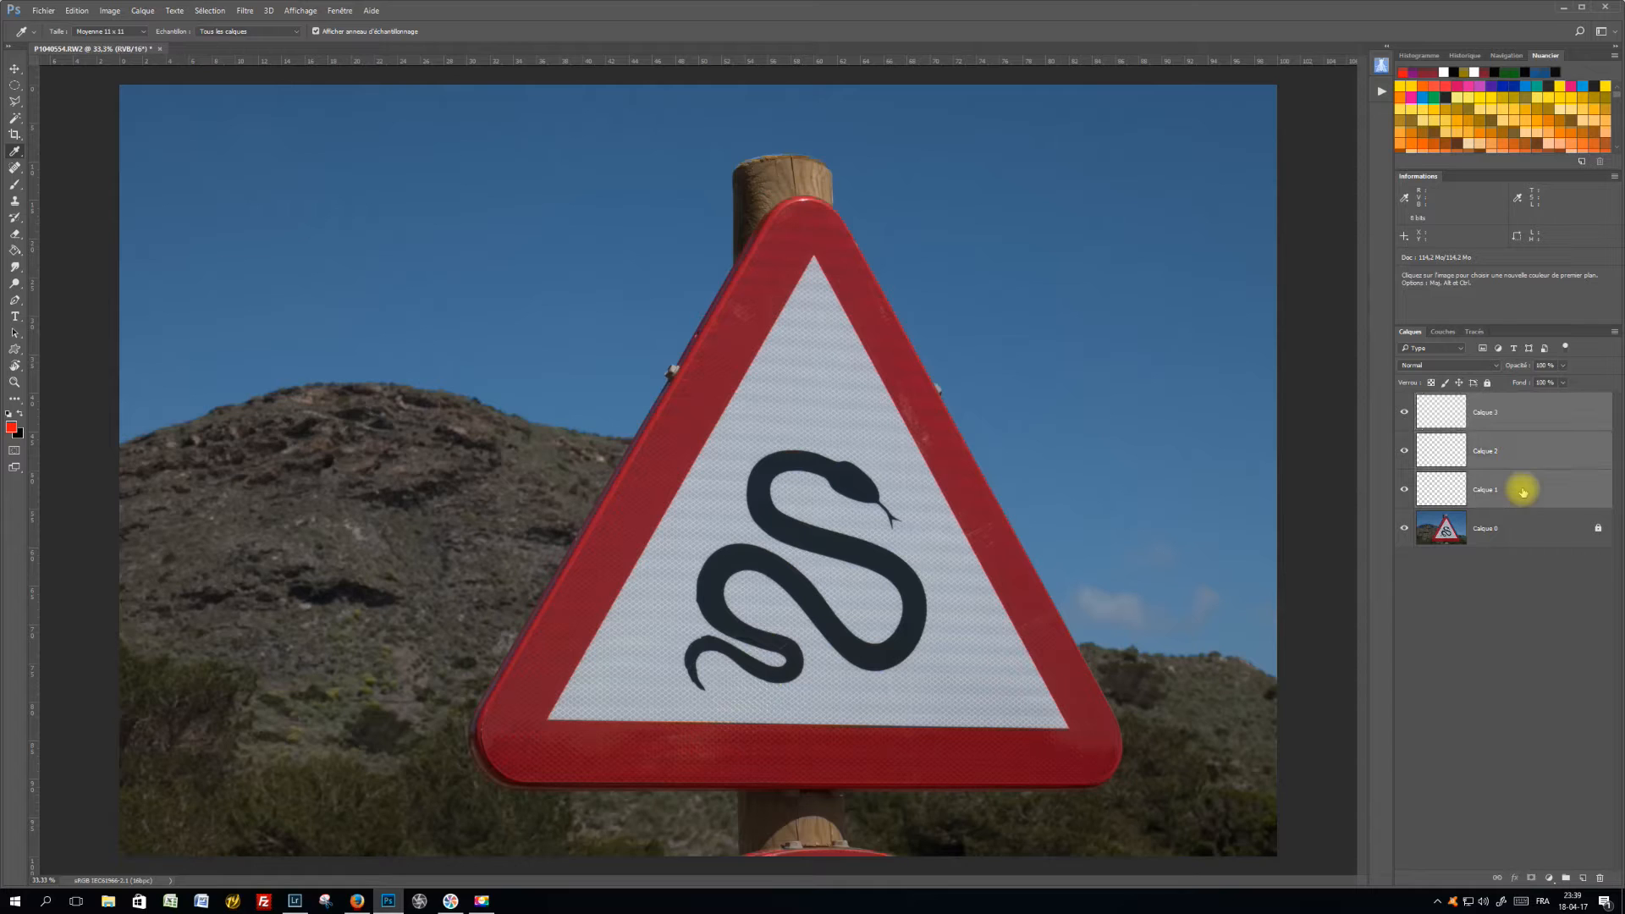
pyautogui.moveTo(1516, 453); pyautogui.dragTo(1601, 878)
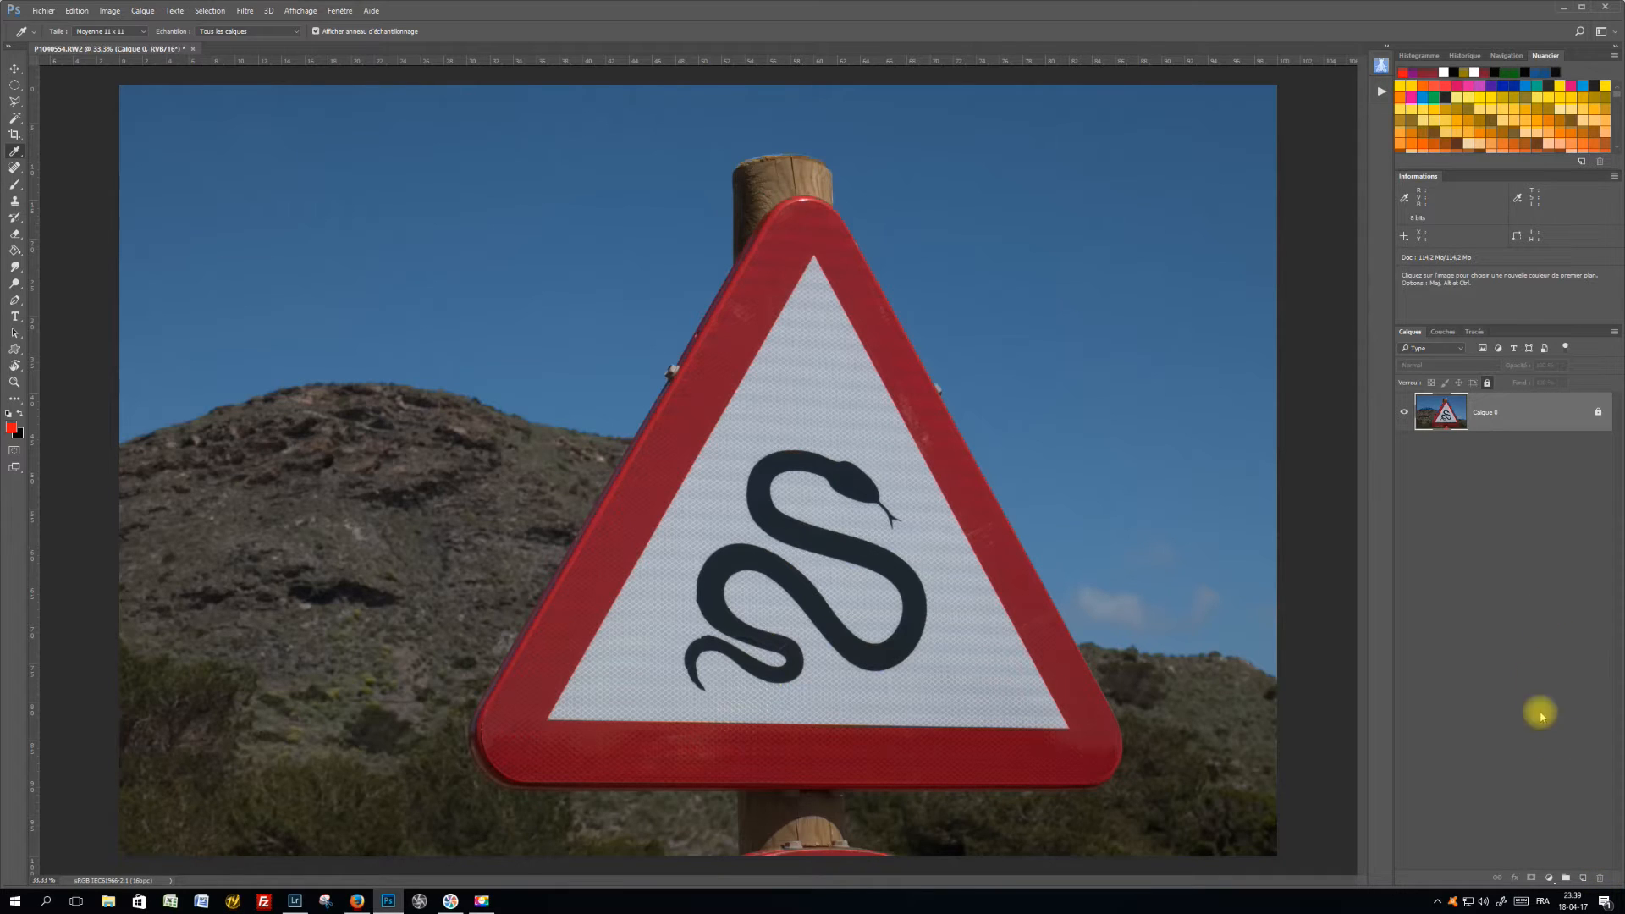
# Add an empty layer above the photo and brush a solid red oval onto the sky to the left of the sign
pyautogui.click(1583, 878)
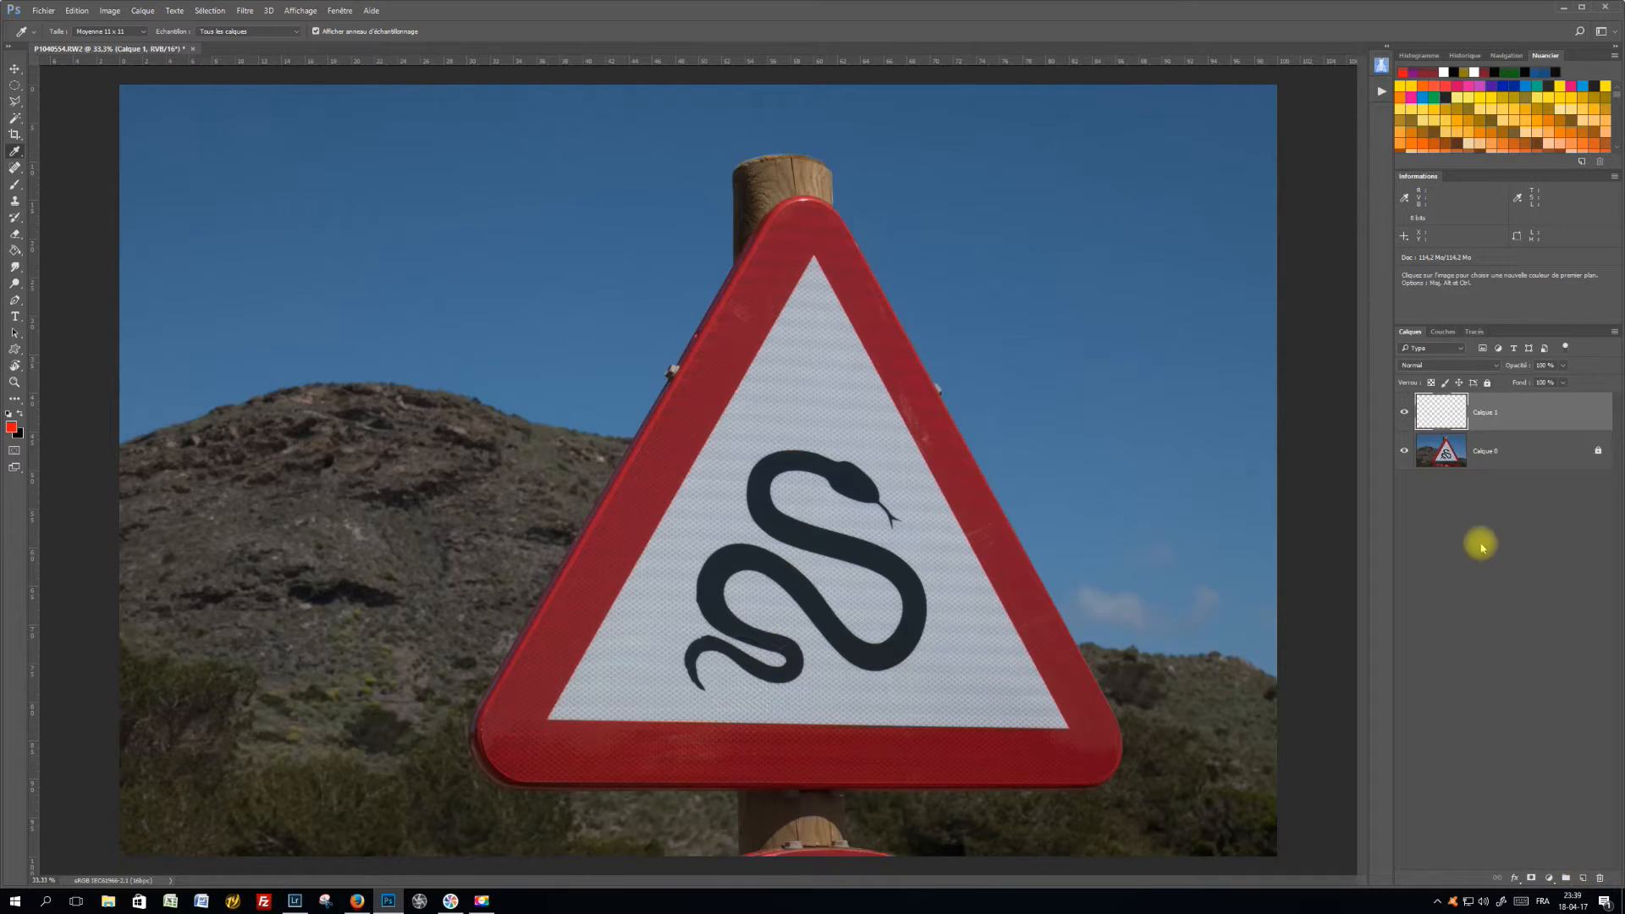
pyautogui.click(14, 185)
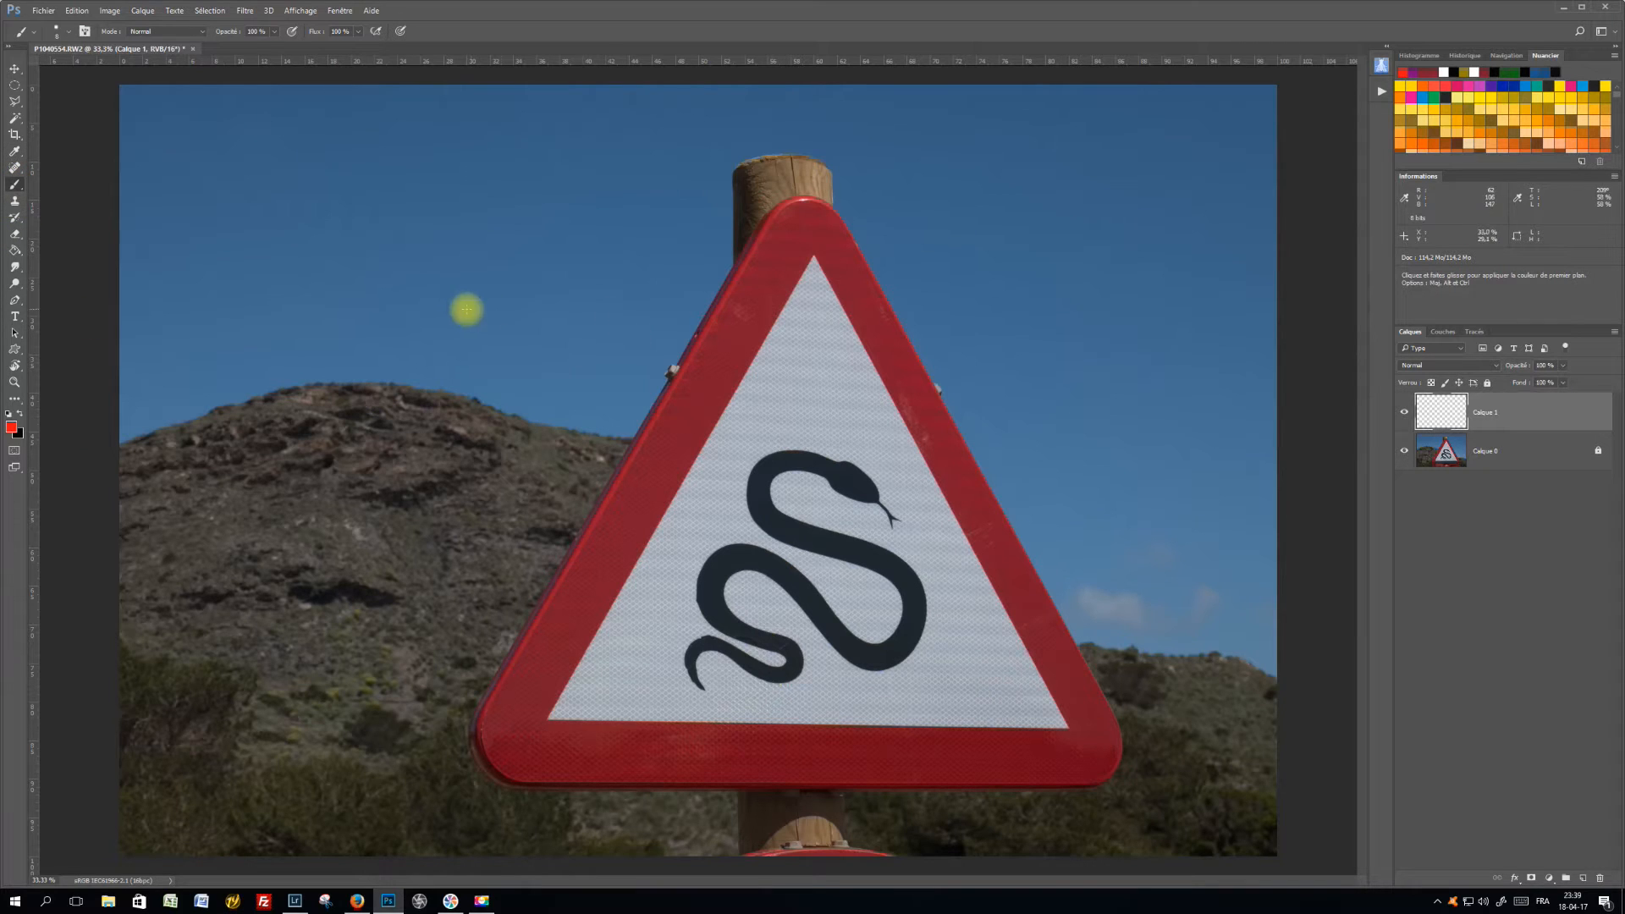
pyautogui.moveTo(454, 307)
pyautogui.keyDown('alt'); pyautogui.mouseDown()
pyautogui.moveTo(613, 248)
pyautogui.moveTo(497, 265)
pyautogui.moveTo(576, 269)
pyautogui.moveTo(612, 307)
pyautogui.mouseUp(); pyautogui.keyUp('alt')
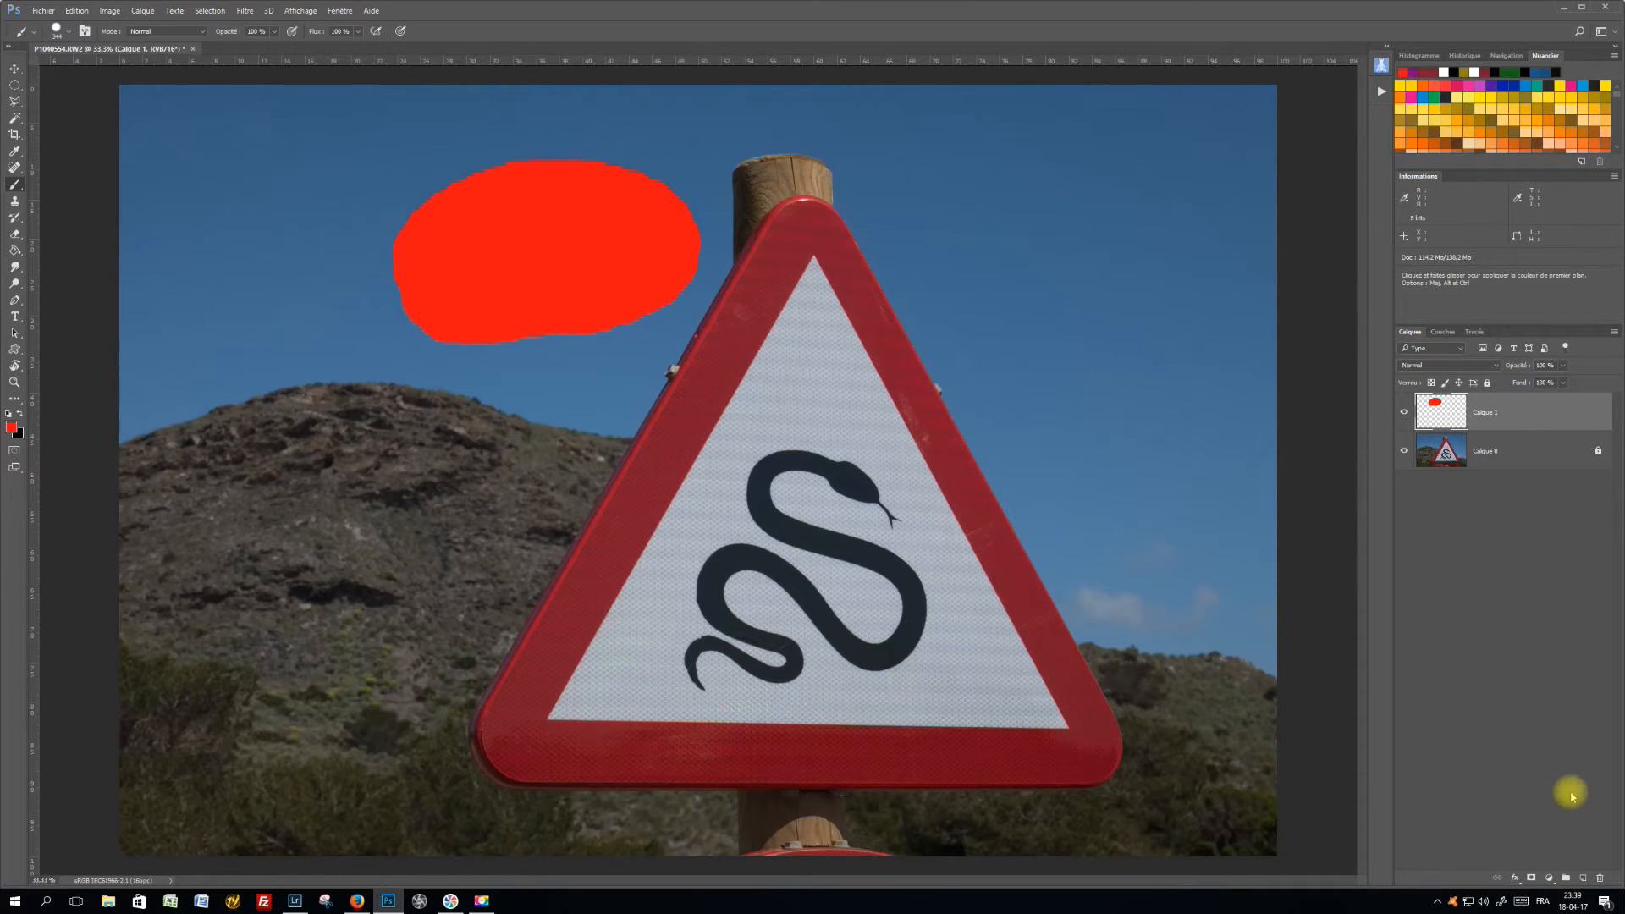
# Add another layer and brush a bright blue oval on it, covering the sign's tip and overlapping the red oval
pyautogui.click(1582, 880)
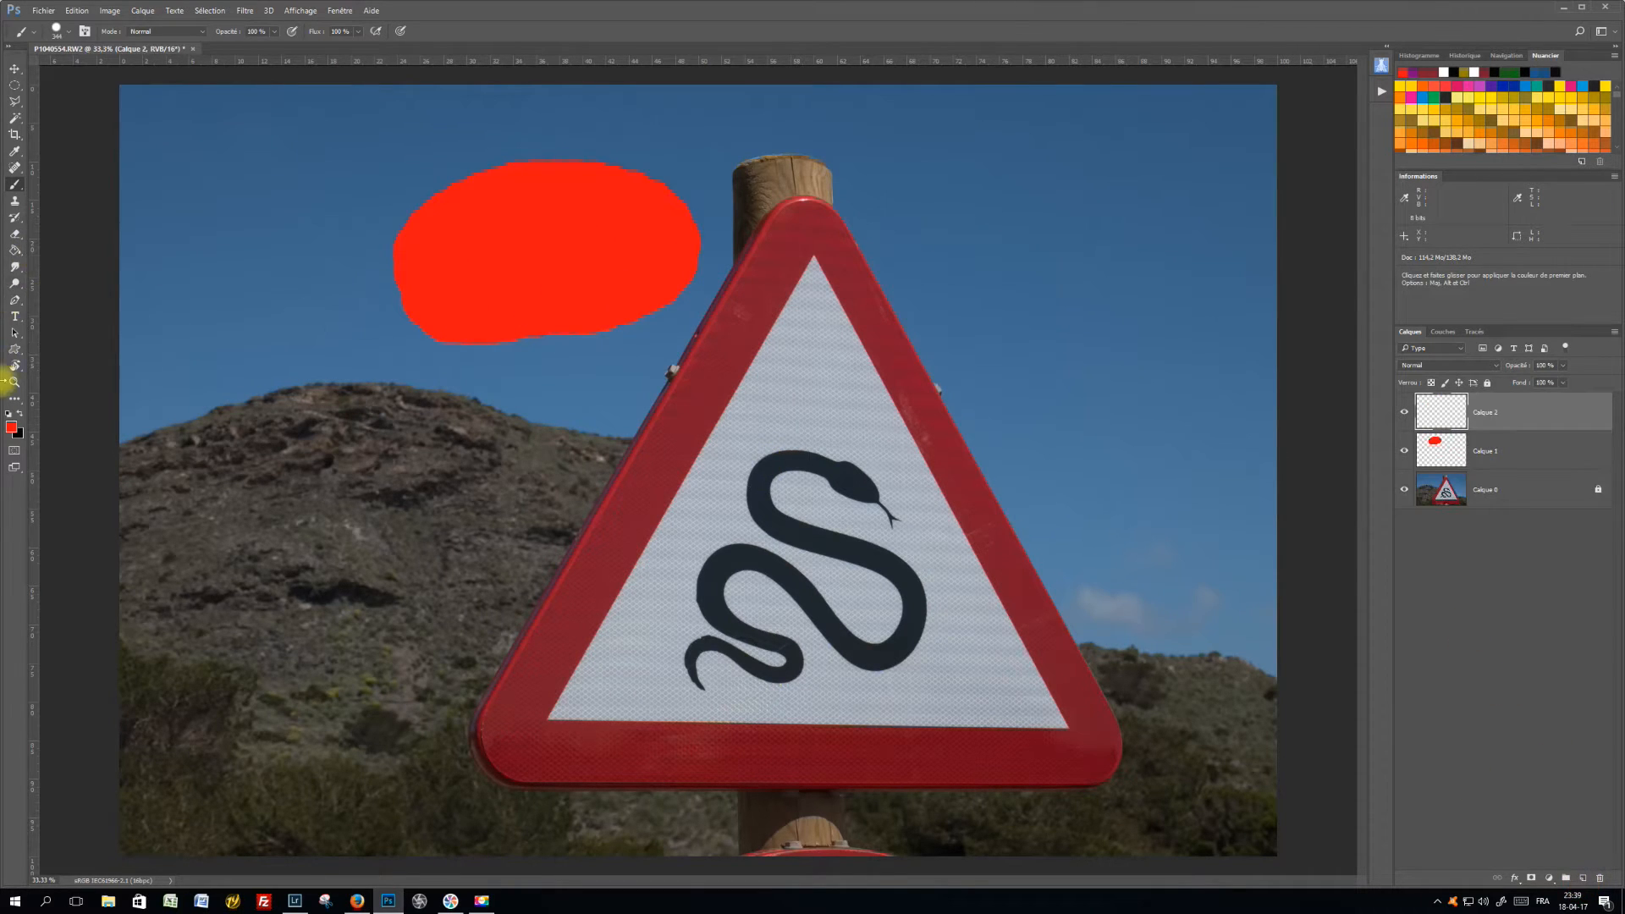
pyautogui.click(11, 427)
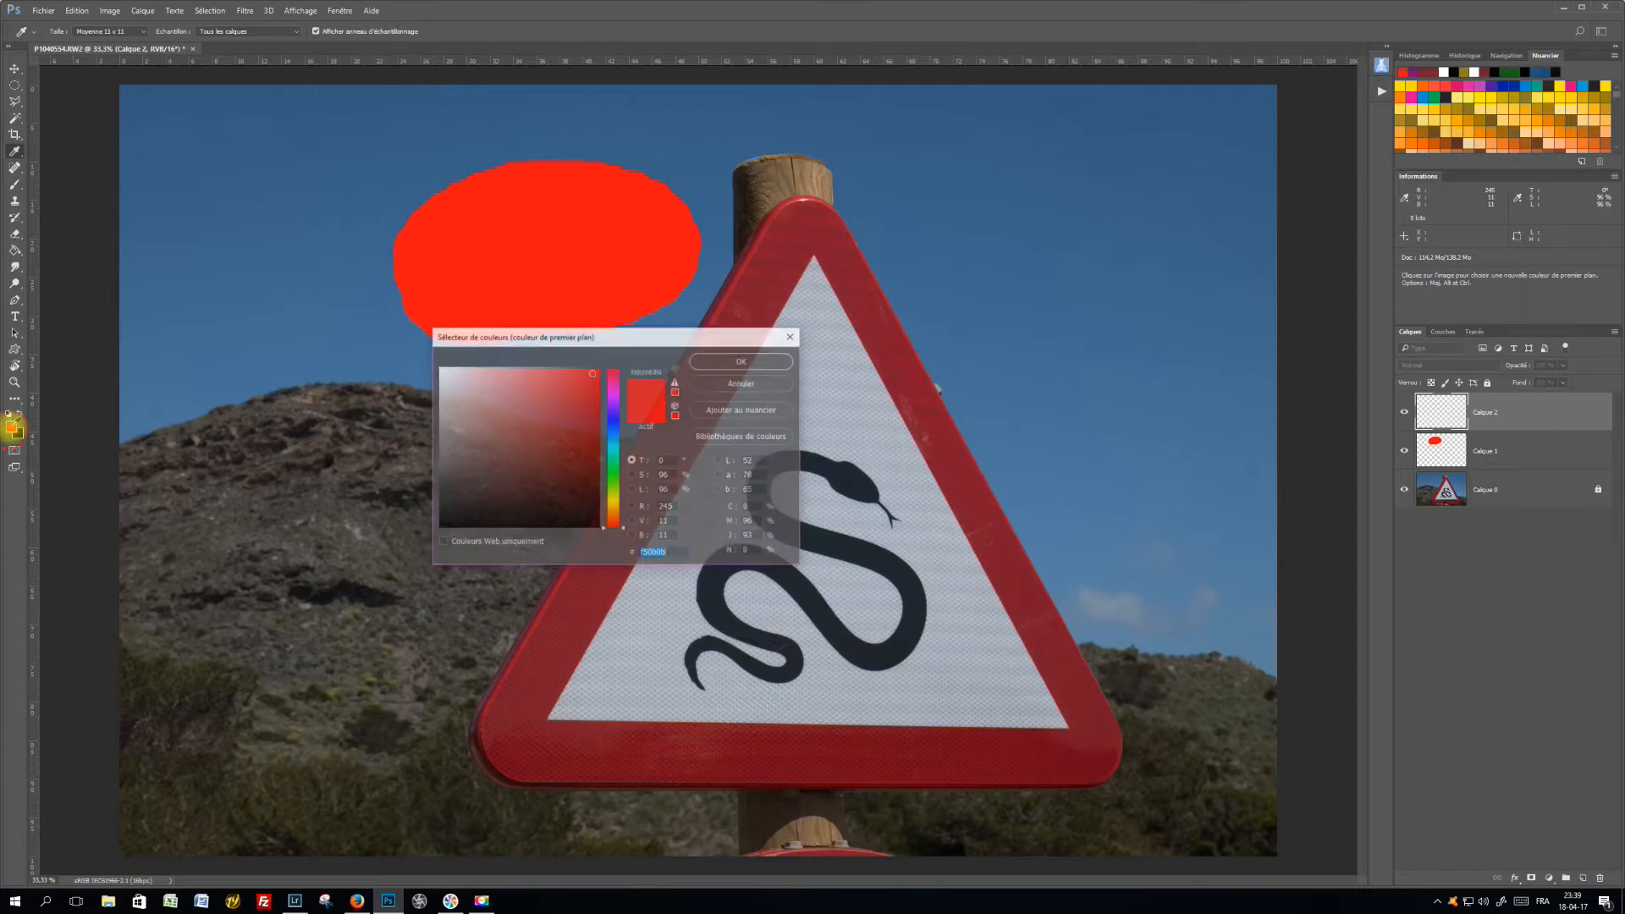
pyautogui.click(613, 442)
pyautogui.click(730, 362)
pyautogui.press('b')
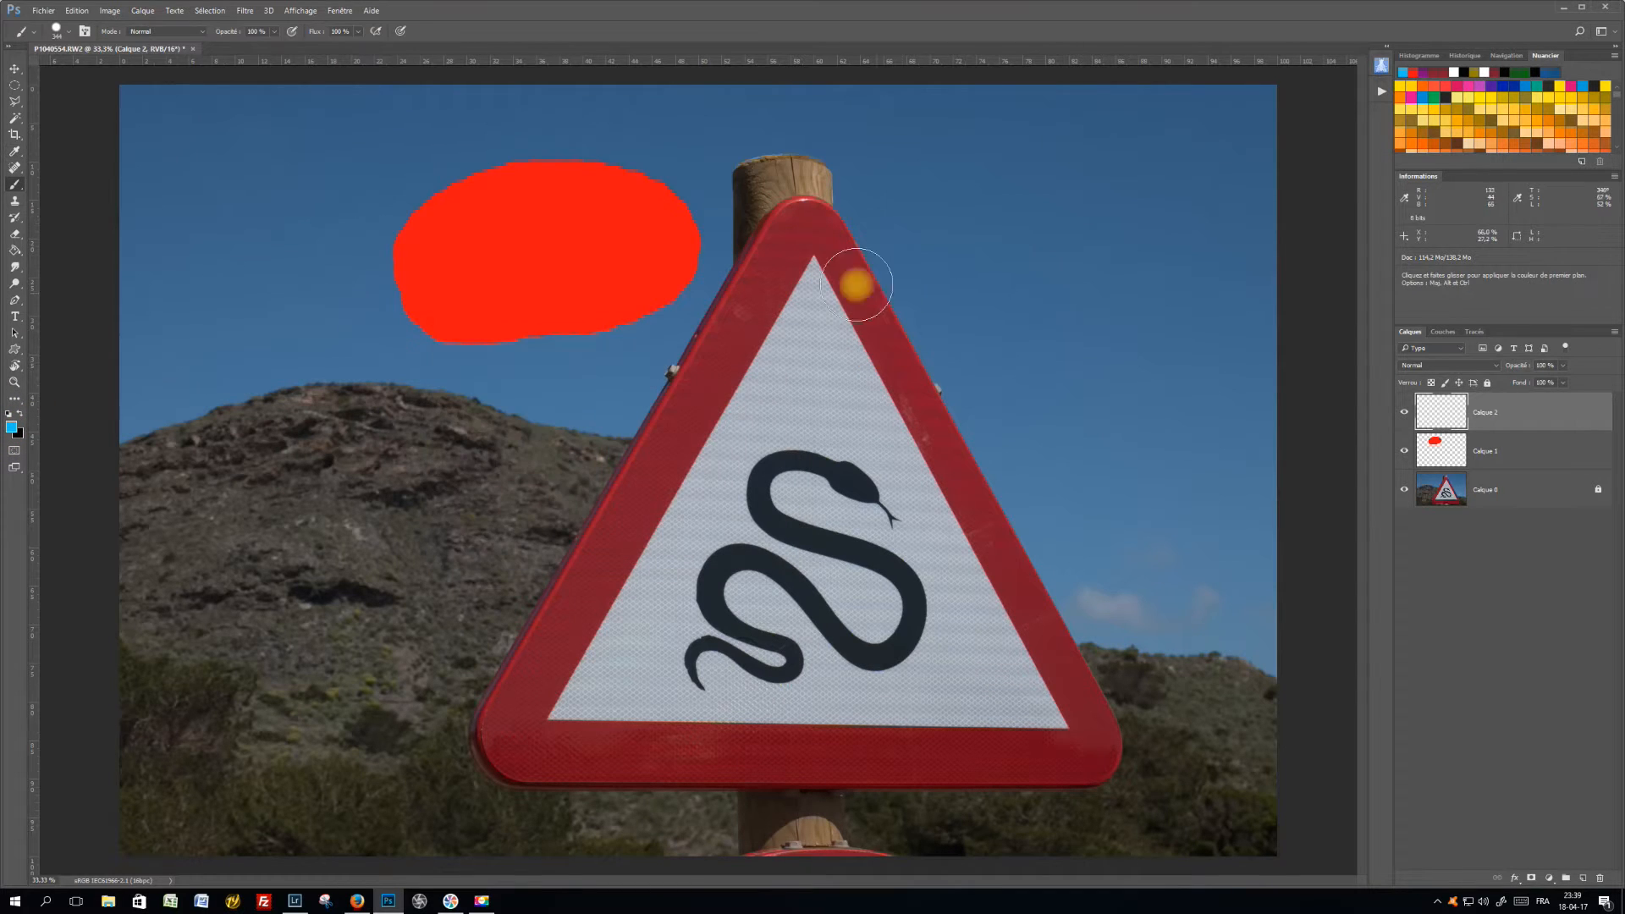
pyautogui.moveTo(735, 221)
pyautogui.mouseDown()
pyautogui.moveTo(870, 248)
pyautogui.moveTo(691, 244)
pyautogui.moveTo(811, 191)
pyautogui.moveTo(875, 245)
pyautogui.moveTo(744, 214)
pyautogui.moveTo(841, 204)
pyautogui.moveTo(746, 241)
pyautogui.moveTo(754, 205)
pyautogui.moveTo(859, 246)
pyautogui.mouseUp()
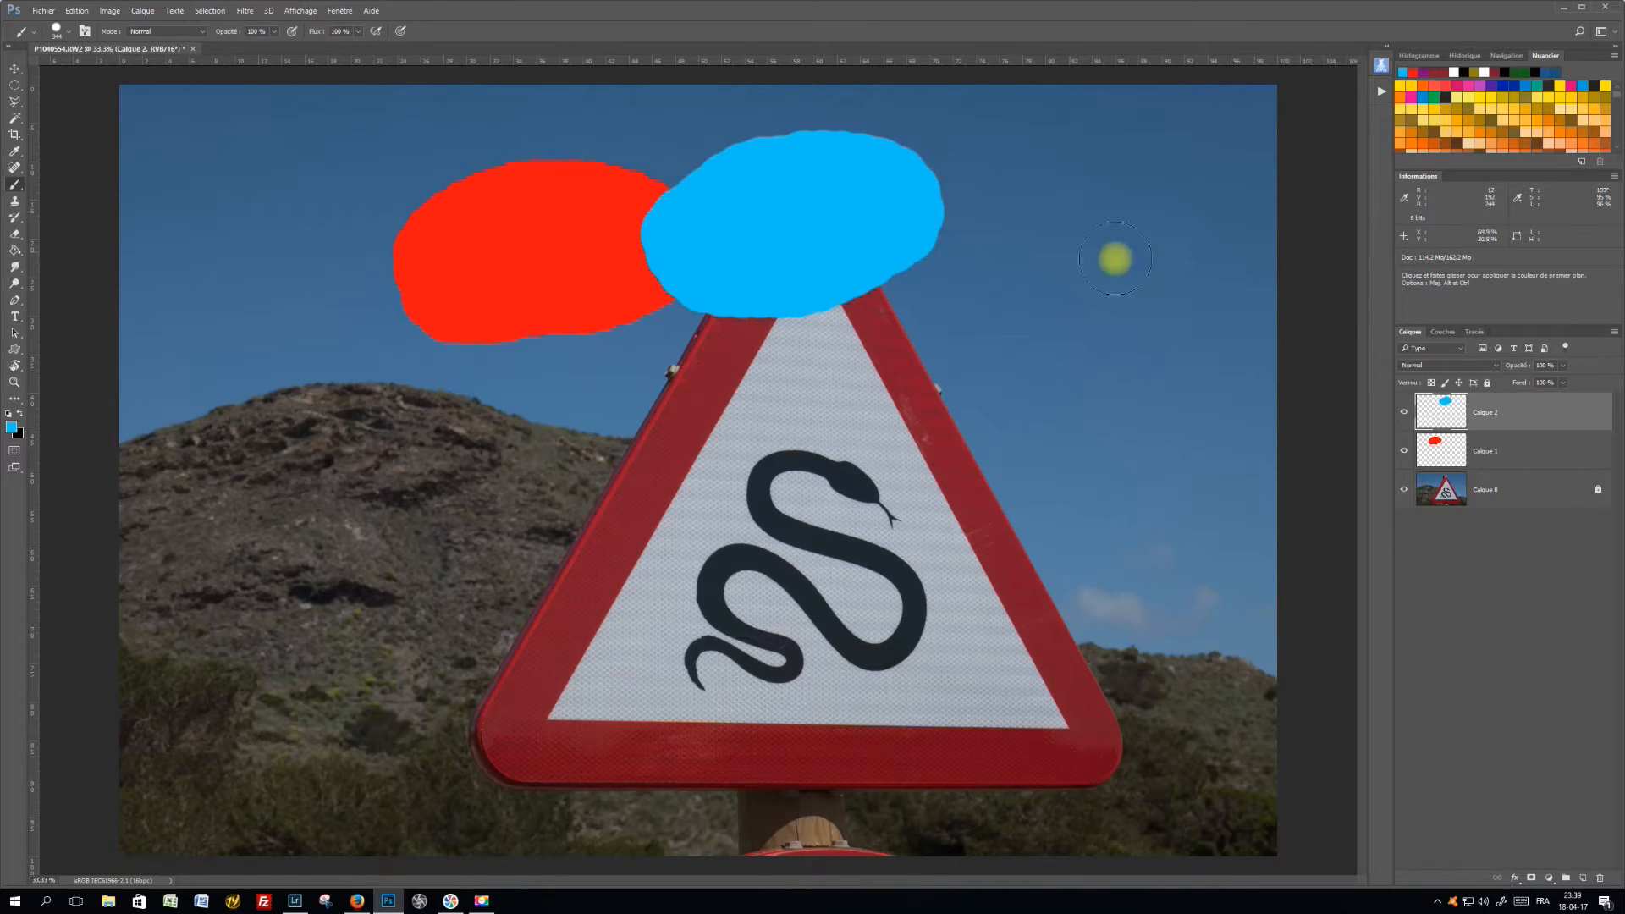
# Switch the blue oval layer's visibility off and on twice to compare the image with and without it
pyautogui.click(1405, 414)
pyautogui.click(1405, 414)
pyautogui.click(1405, 414)
pyautogui.click(1405, 414)
# Move the blue oval layer below the red oval layer and back to the top of the layer stack
pyautogui.click(1537, 411)
pyautogui.moveTo(1536, 410); pyautogui.dragTo(1532, 470)
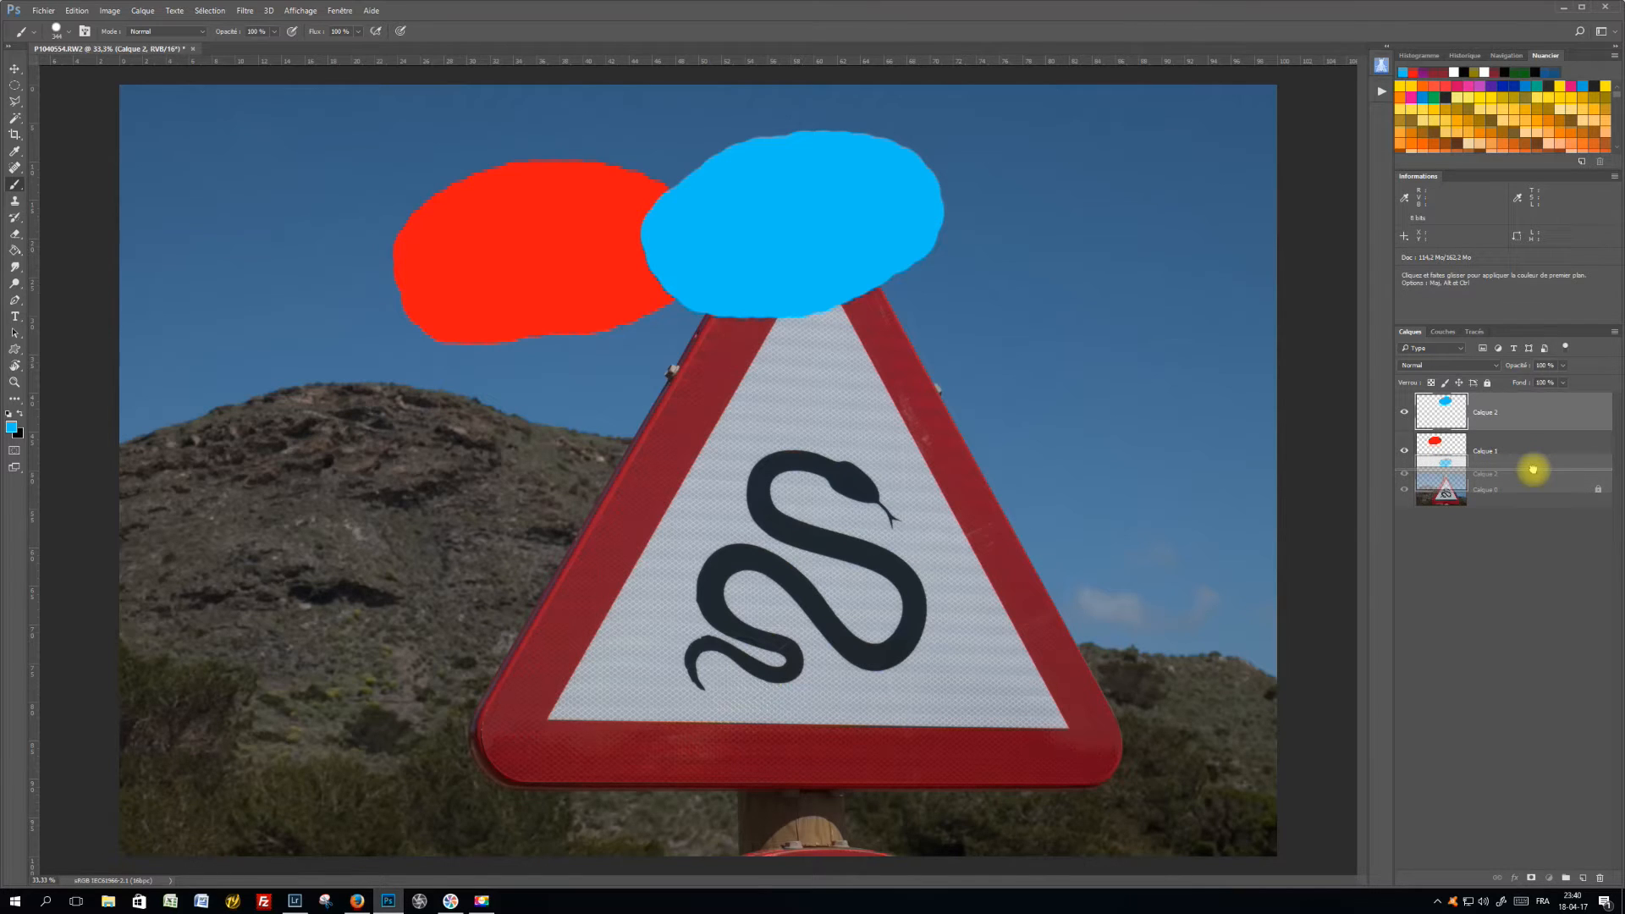
pyautogui.moveTo(1532, 469); pyautogui.dragTo(1533, 468)
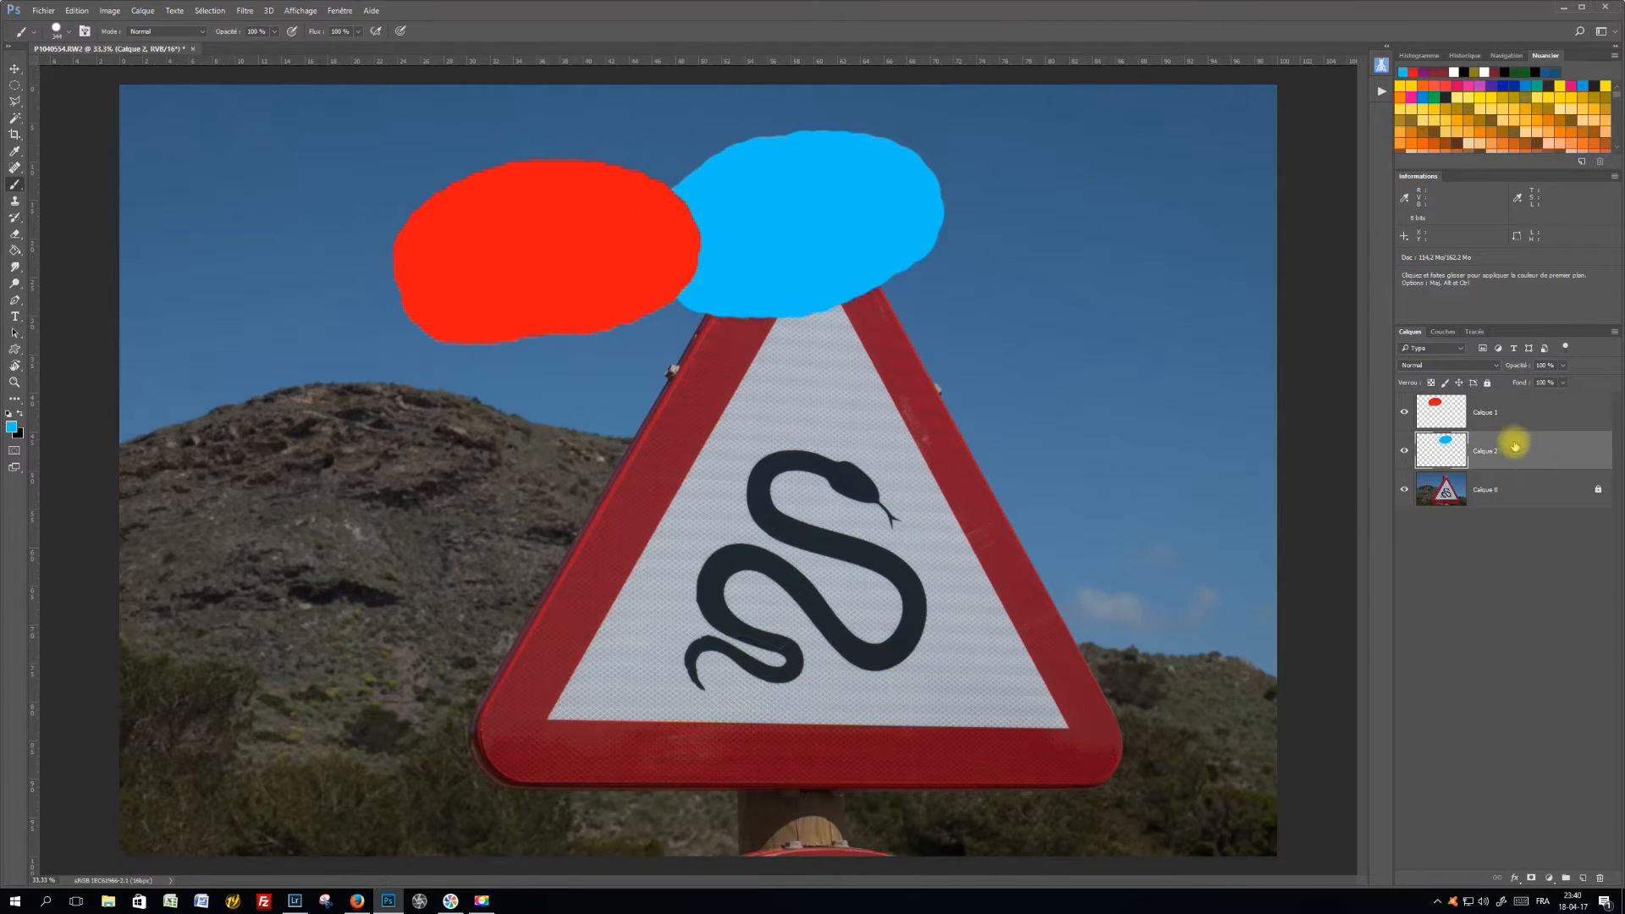
pyautogui.moveTo(1505, 455); pyautogui.dragTo(1507, 398)
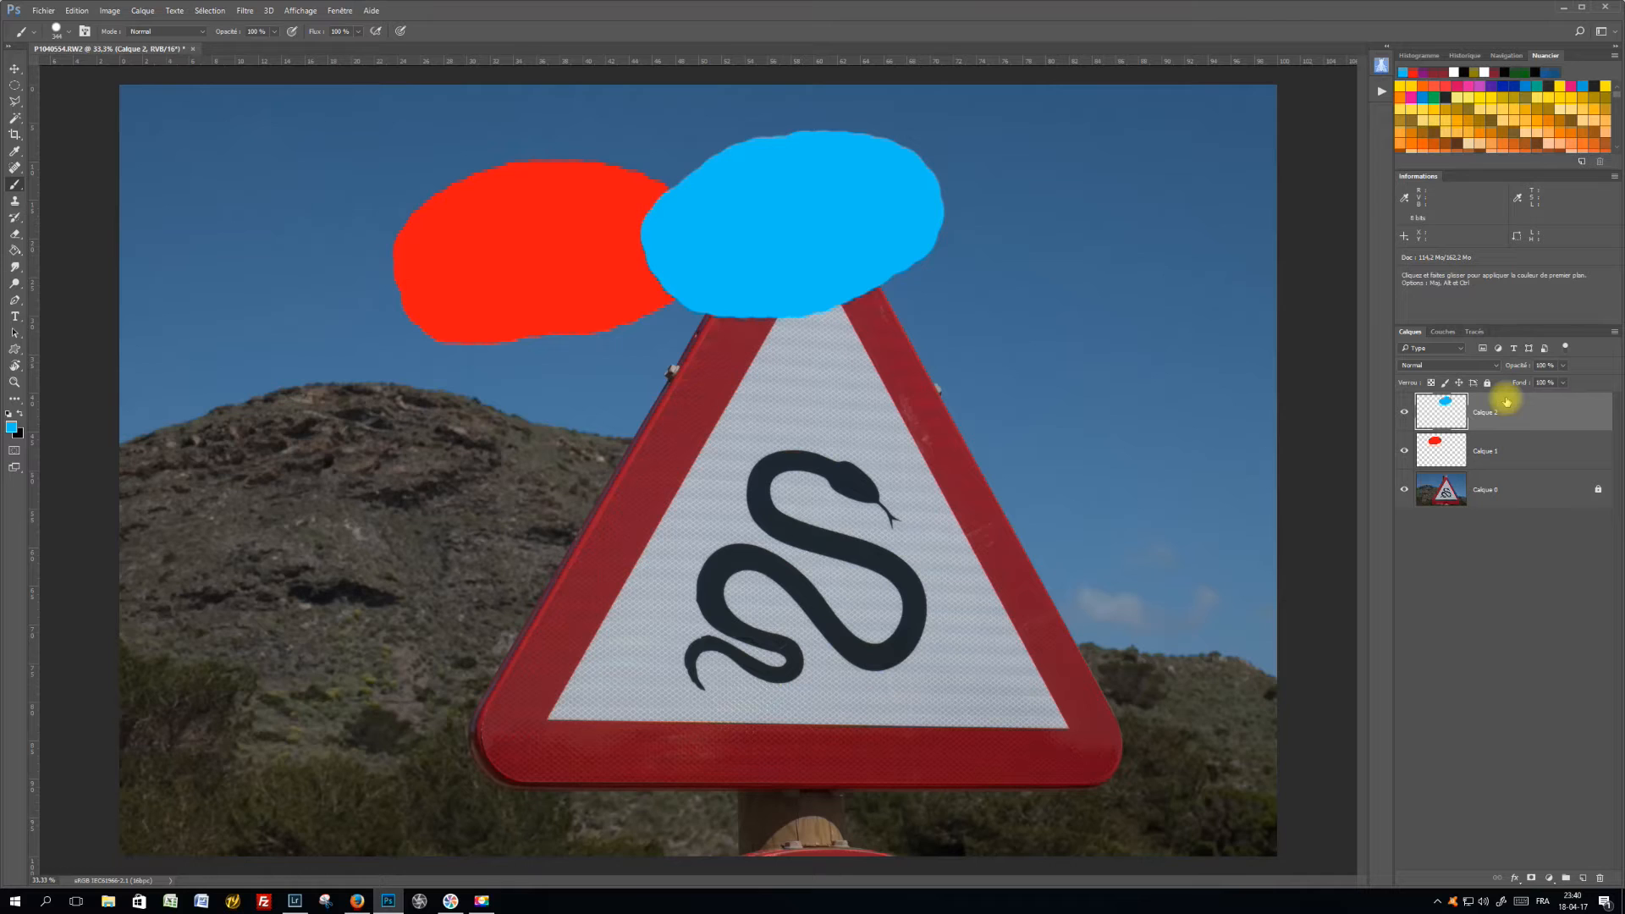
# Move the red oval layer beneath the photo layer and back up to the top of the layer stack
pyautogui.moveTo(1514, 446); pyautogui.dragTo(1516, 514)
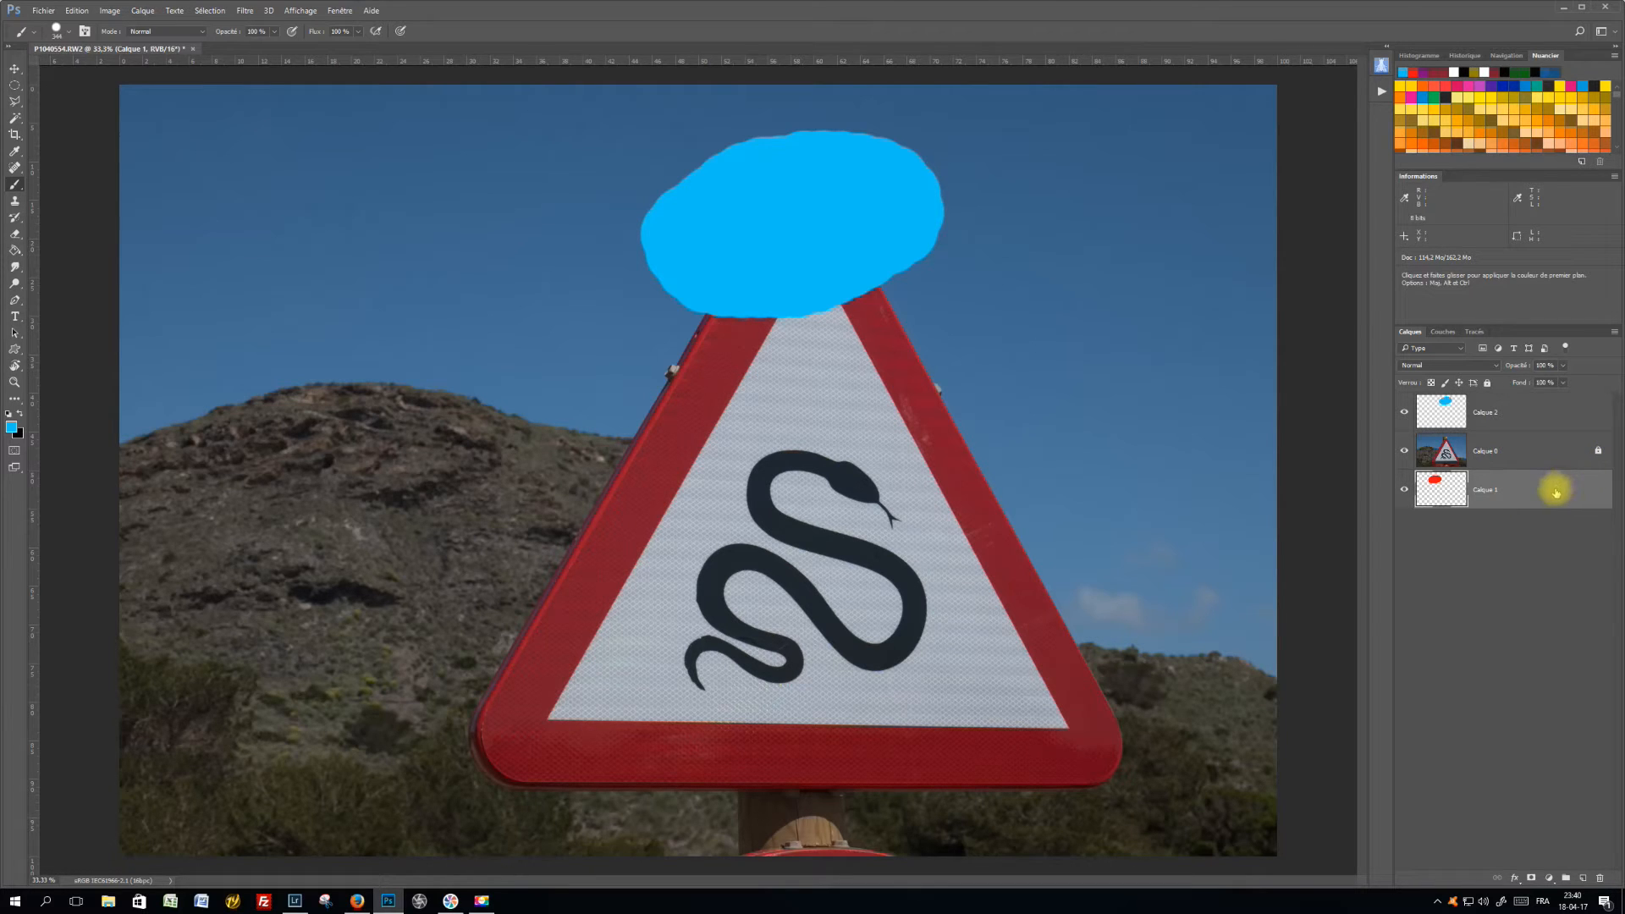
pyautogui.moveTo(1542, 484); pyautogui.dragTo(1545, 413)
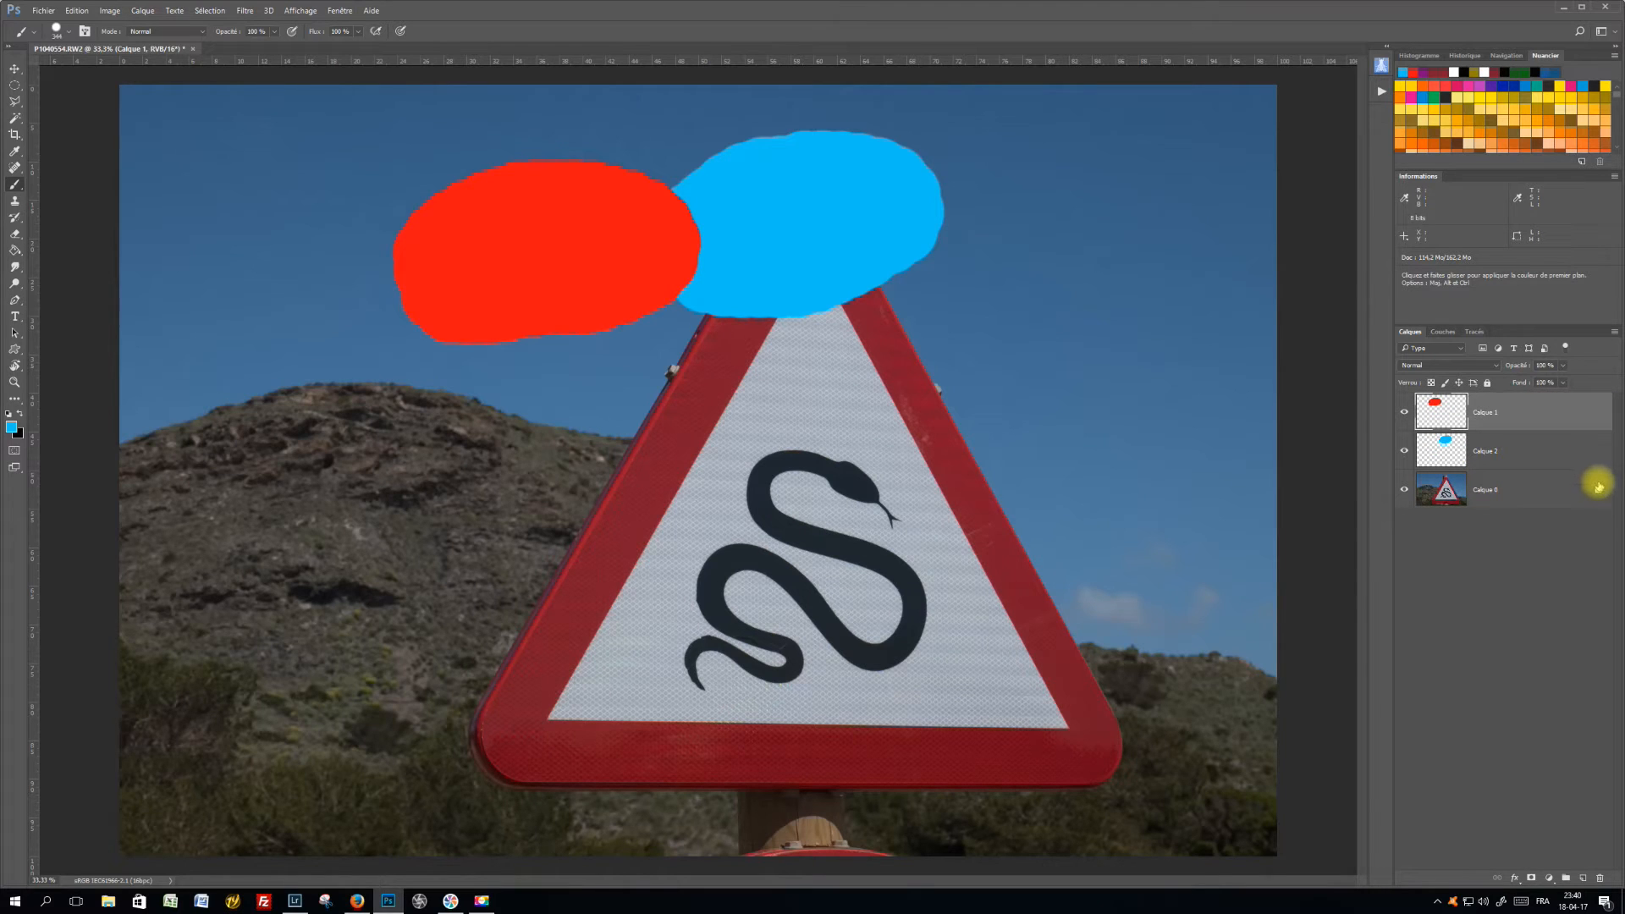
# Lock the photo layer, Calque 0, completely
pyautogui.click(1470, 491)
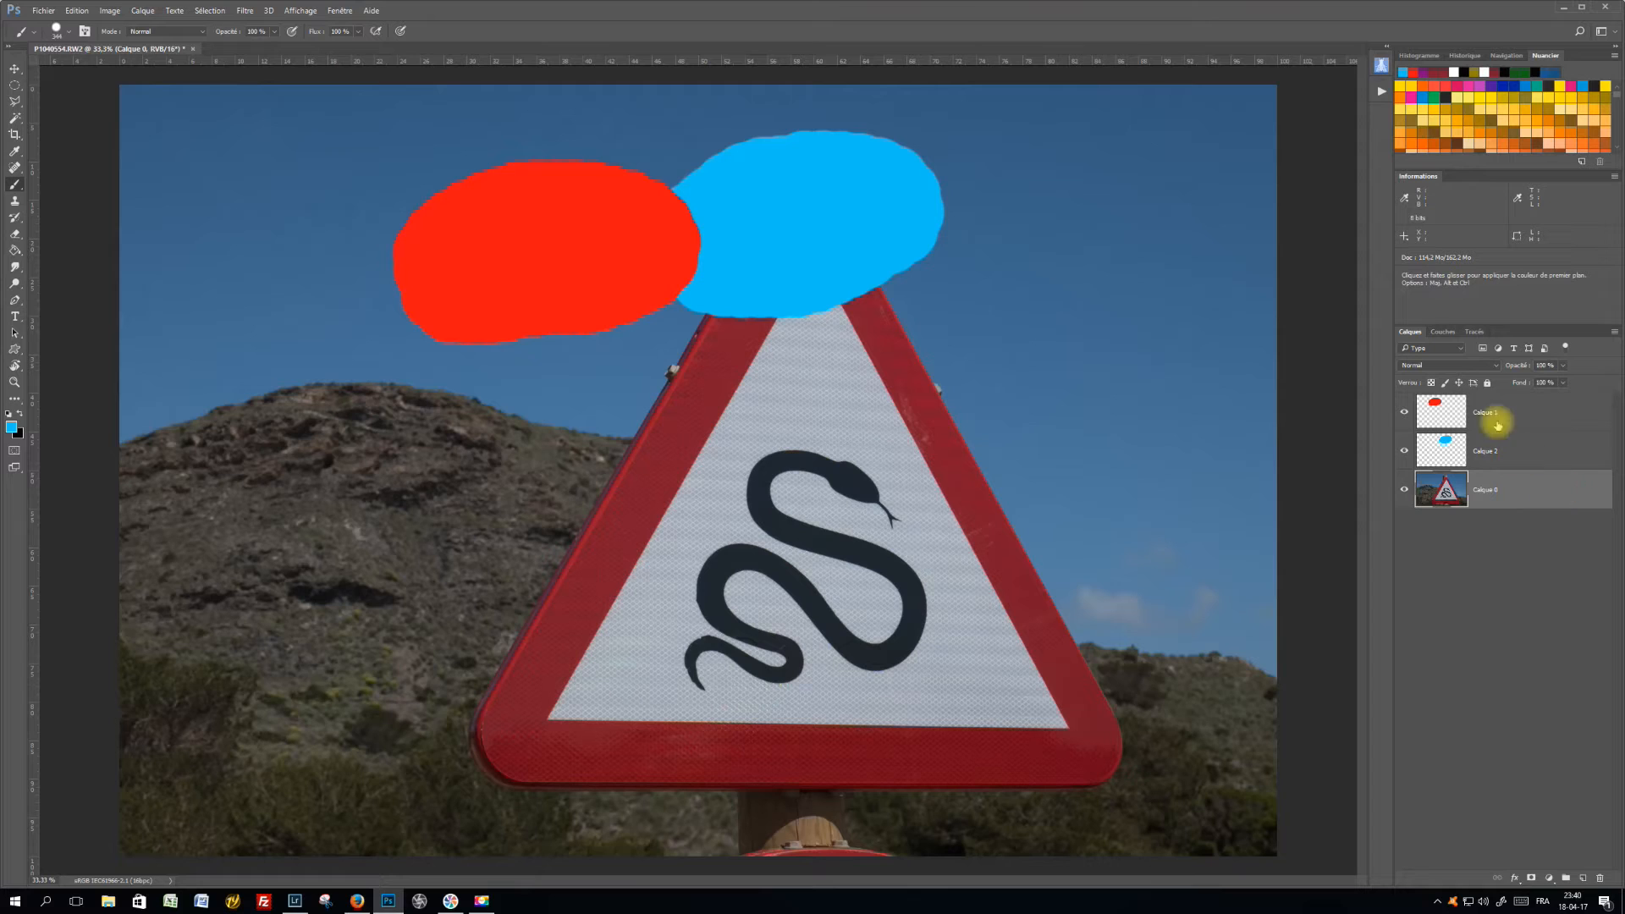
pyautogui.click(1487, 383)
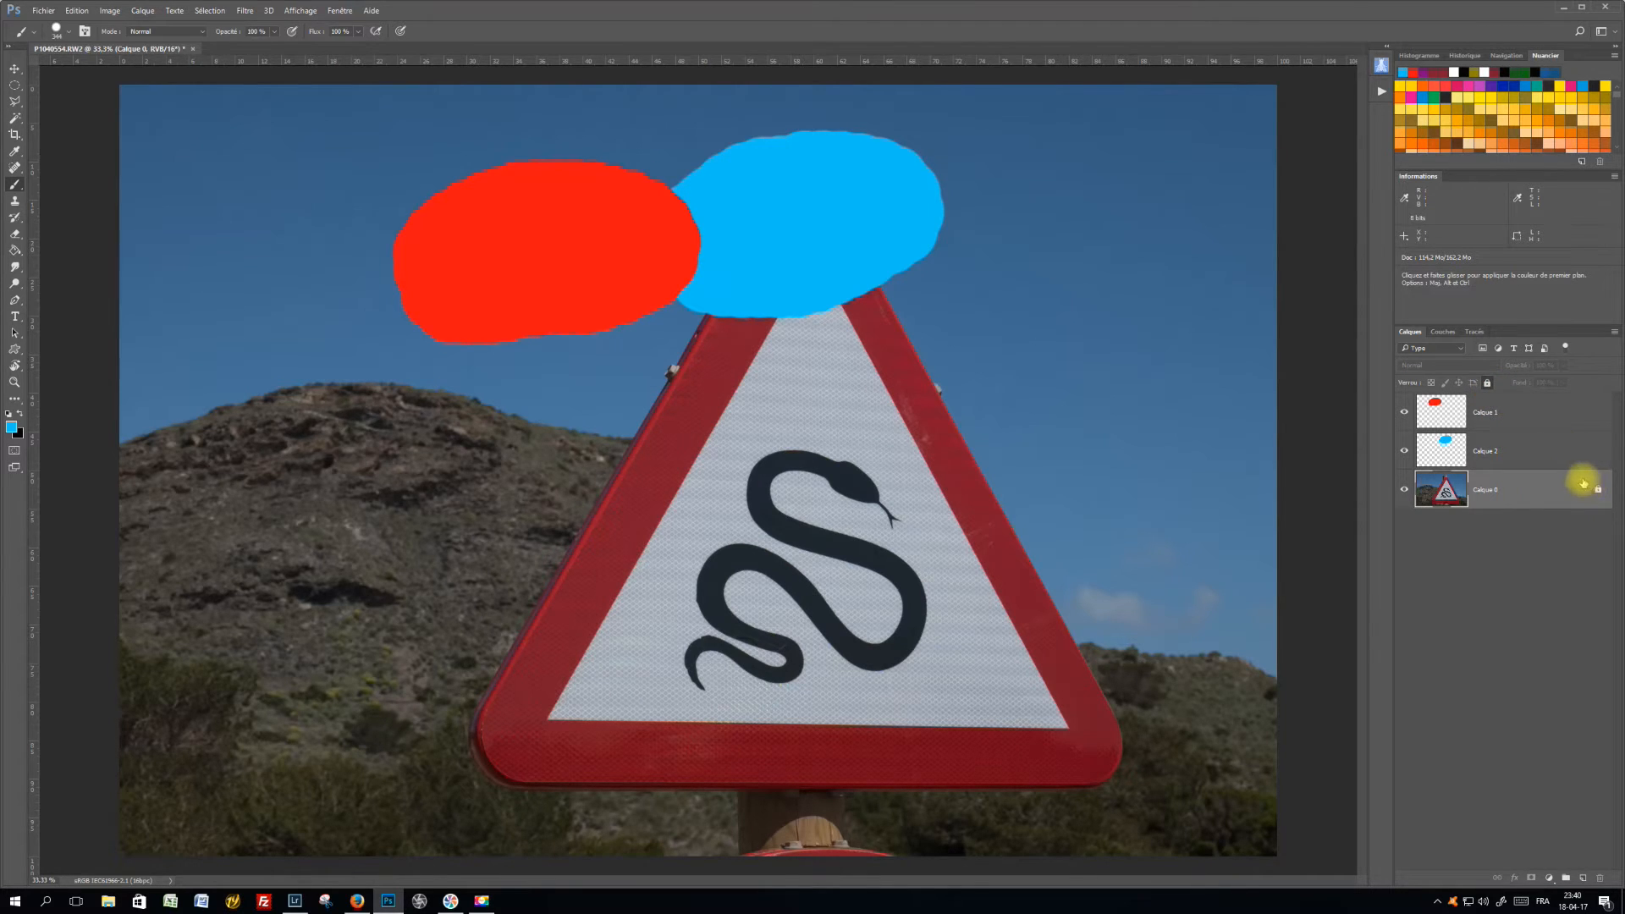
# Close the document without saving and reopen P1040554.RW2 from the recent files
pyautogui.click(193, 50)
pyautogui.click(821, 331)
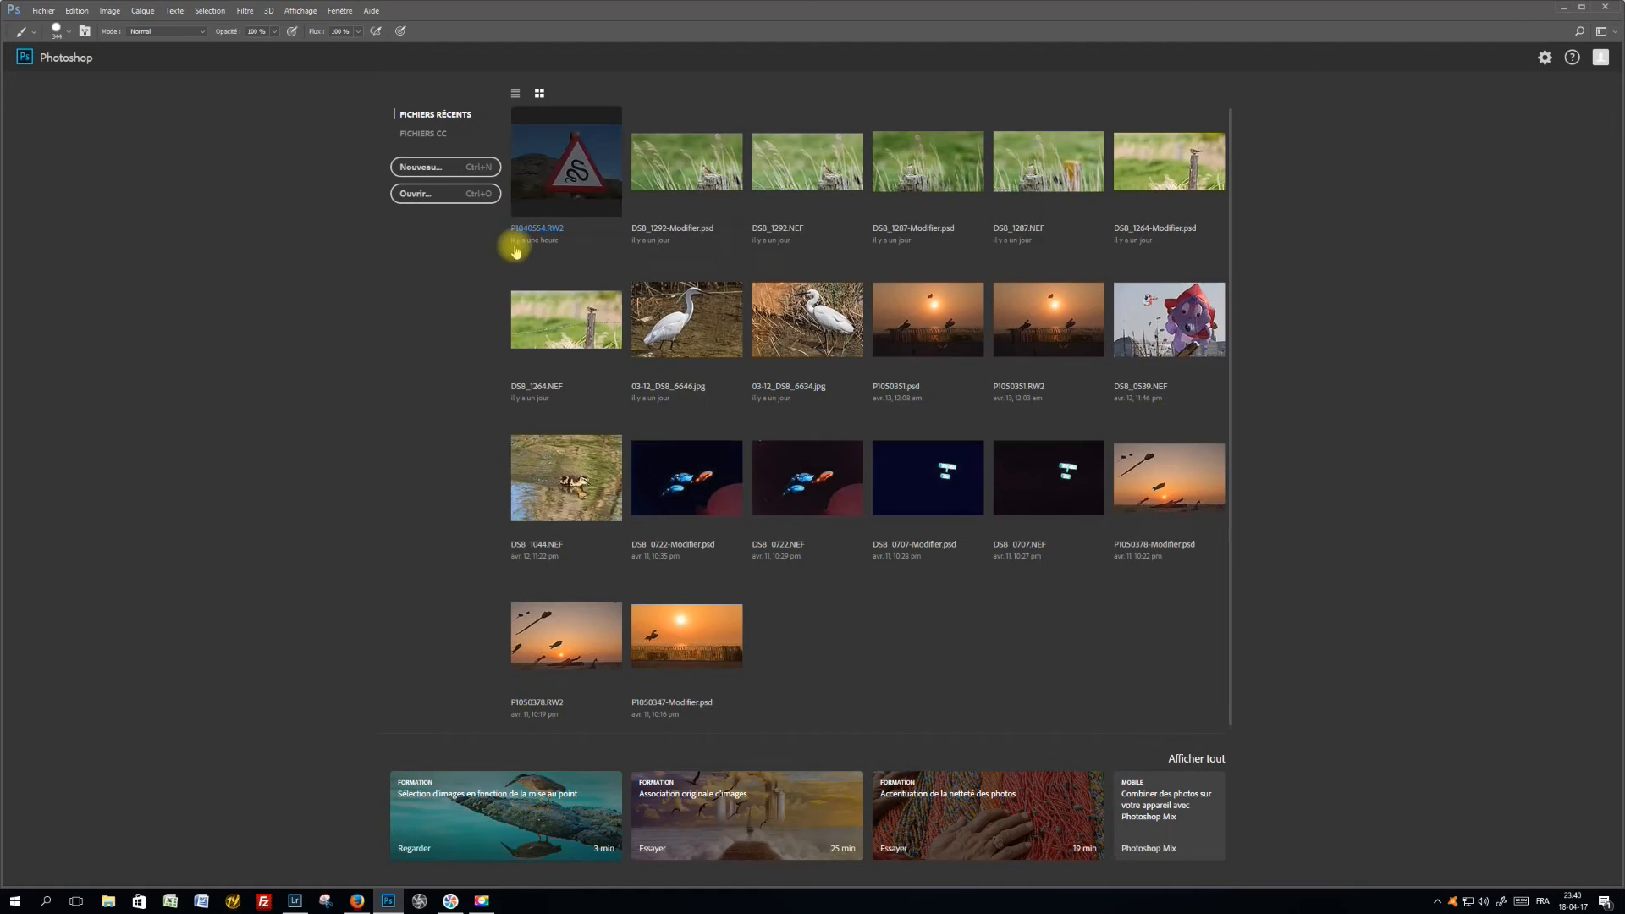
pyautogui.click(576, 176)
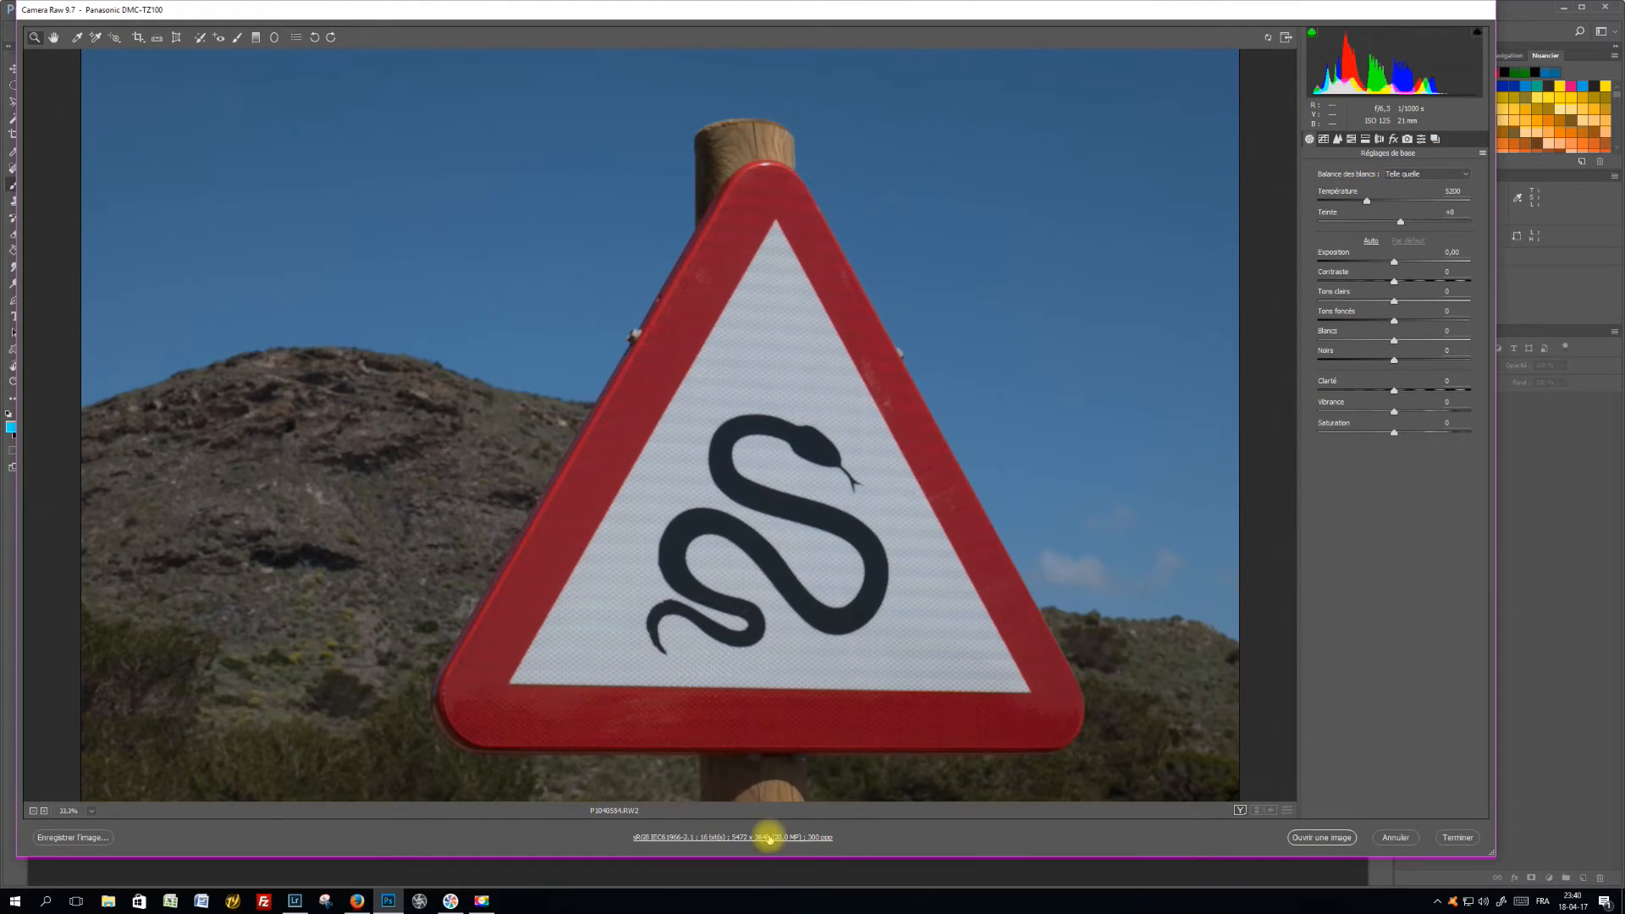
# Set the Camera Raw workflow colour space to ProPhoto RGB
pyautogui.click(740, 836)
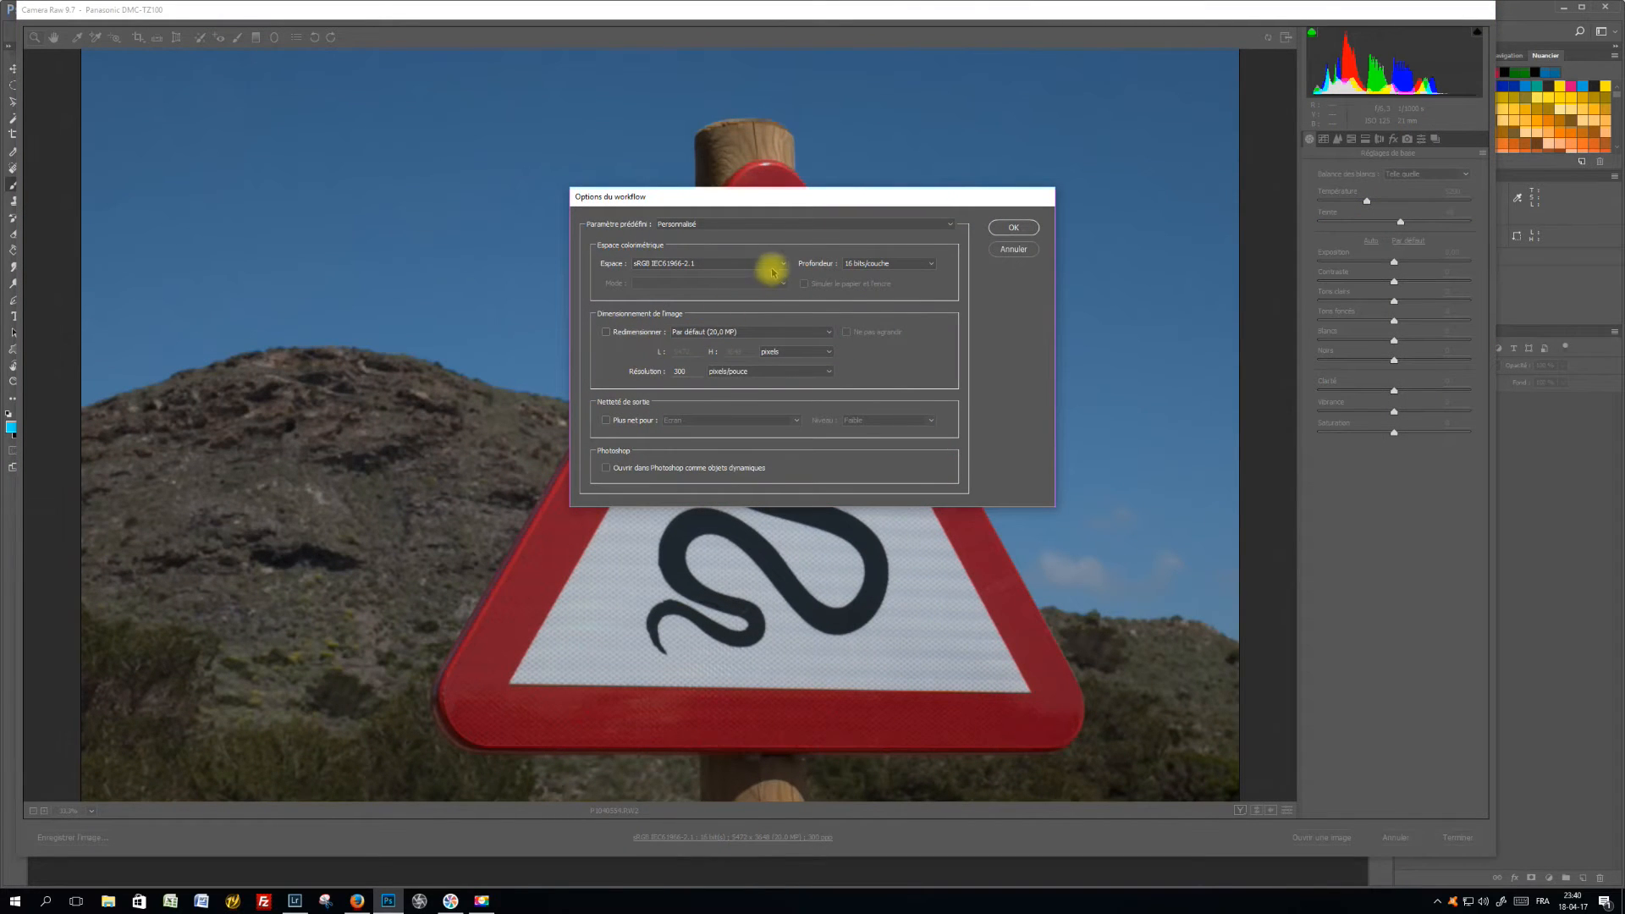
pyautogui.click(782, 267)
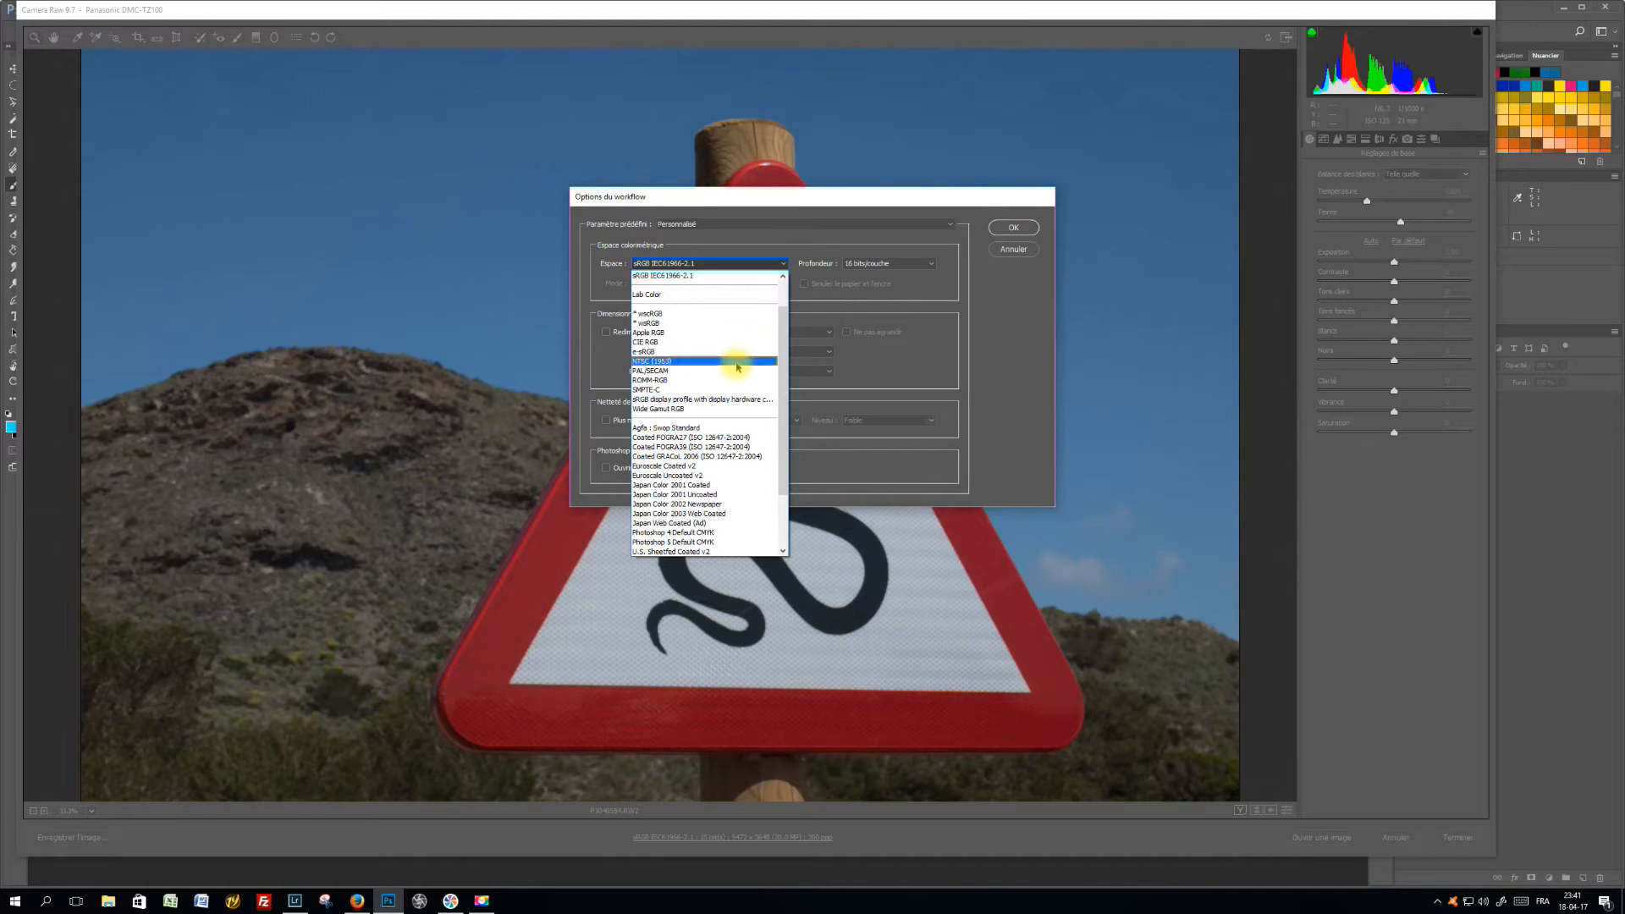
pyautogui.scroll(2, 736, 337)
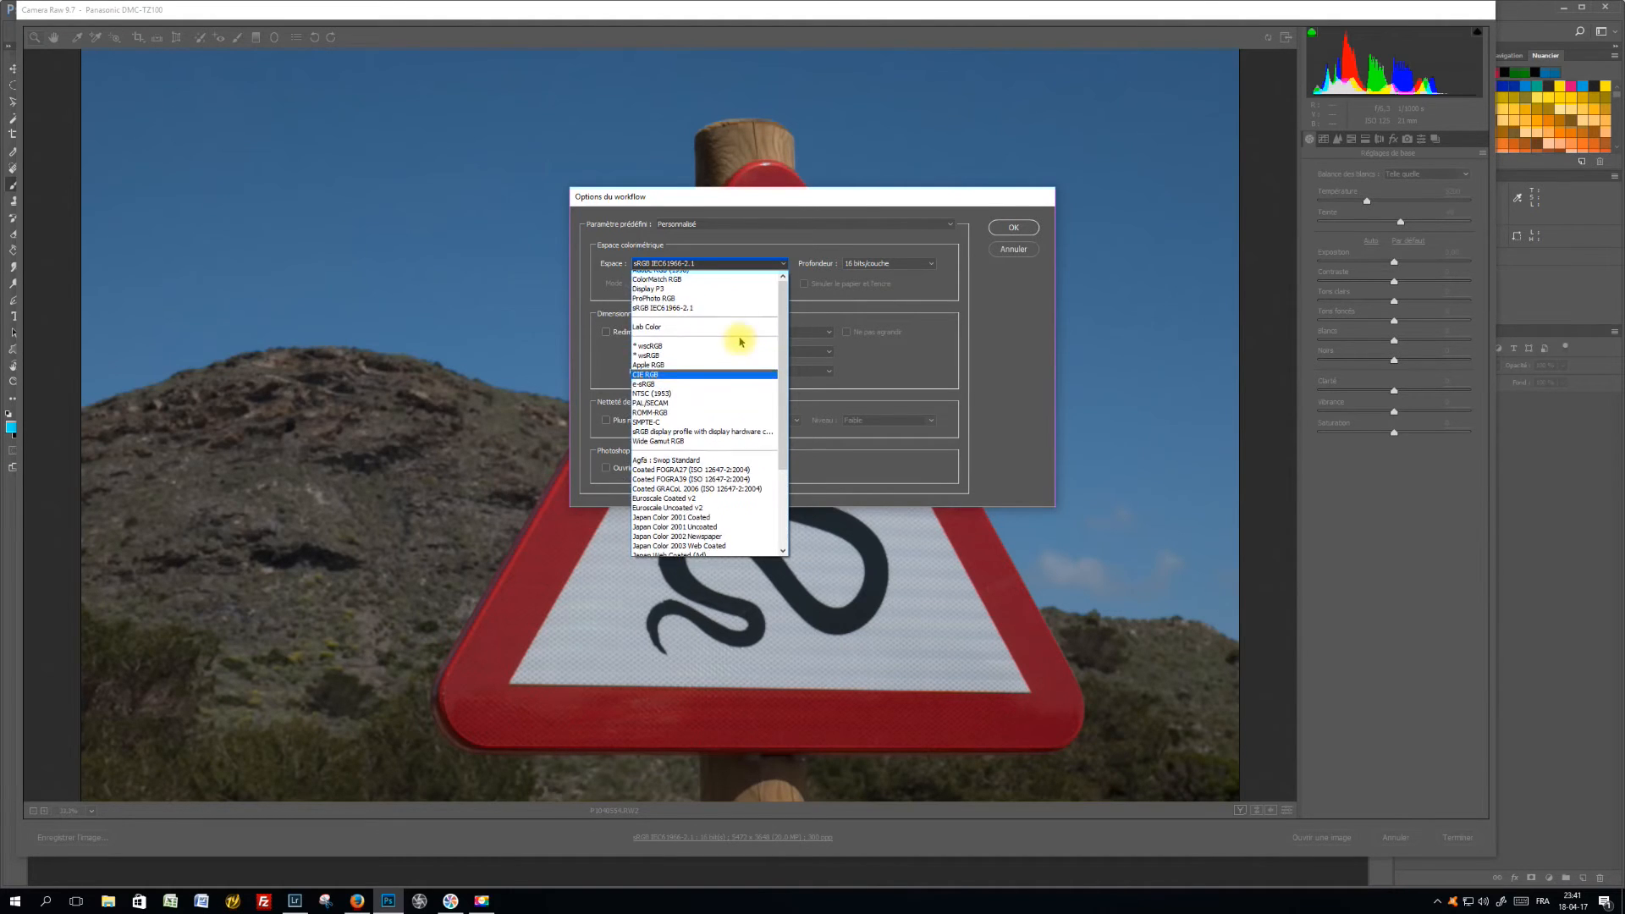
pyautogui.click(719, 303)
pyautogui.click(1020, 228)
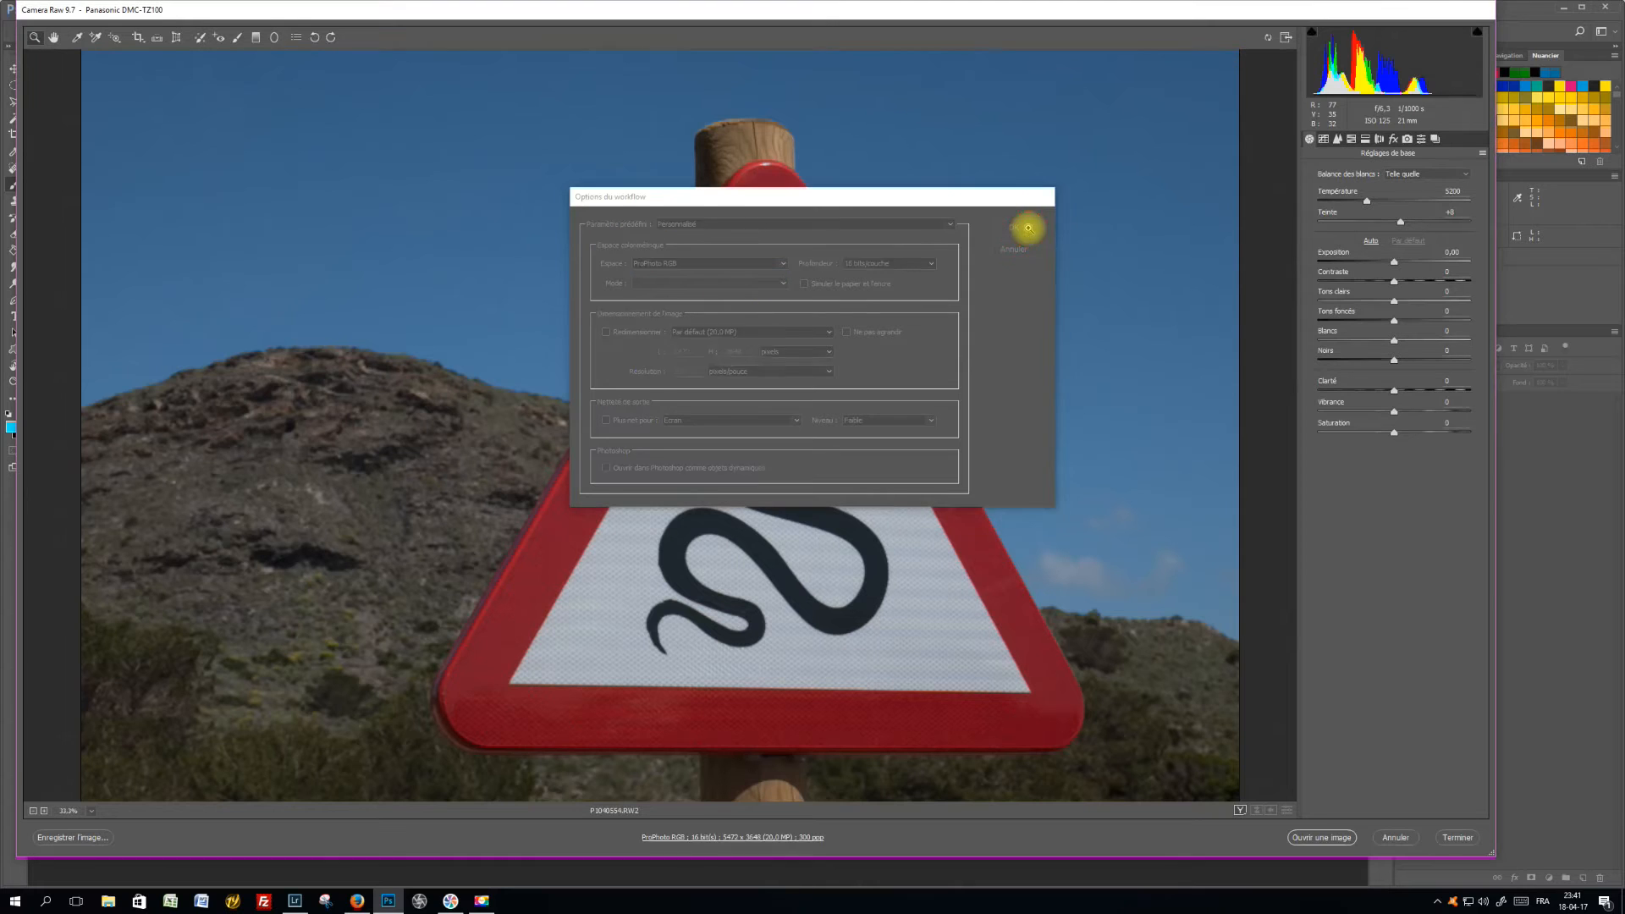
# Open the raw photo as an image and paint a cyan blob over the sign's upper tip on a new layer
pyautogui.click(1320, 838)
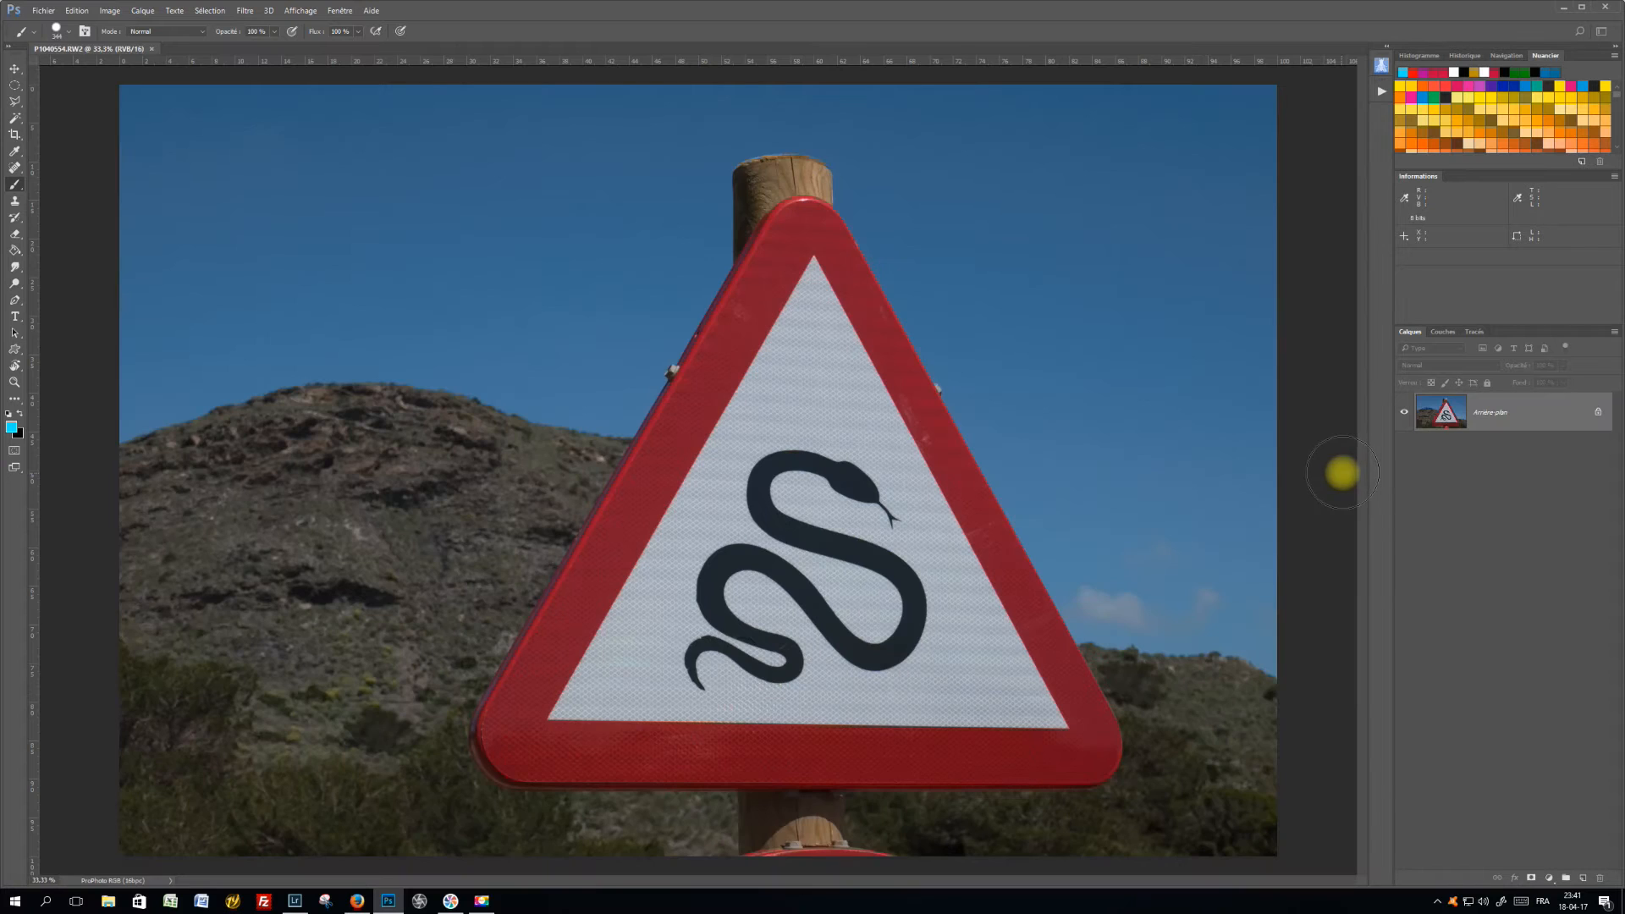
pyautogui.click(1582, 878)
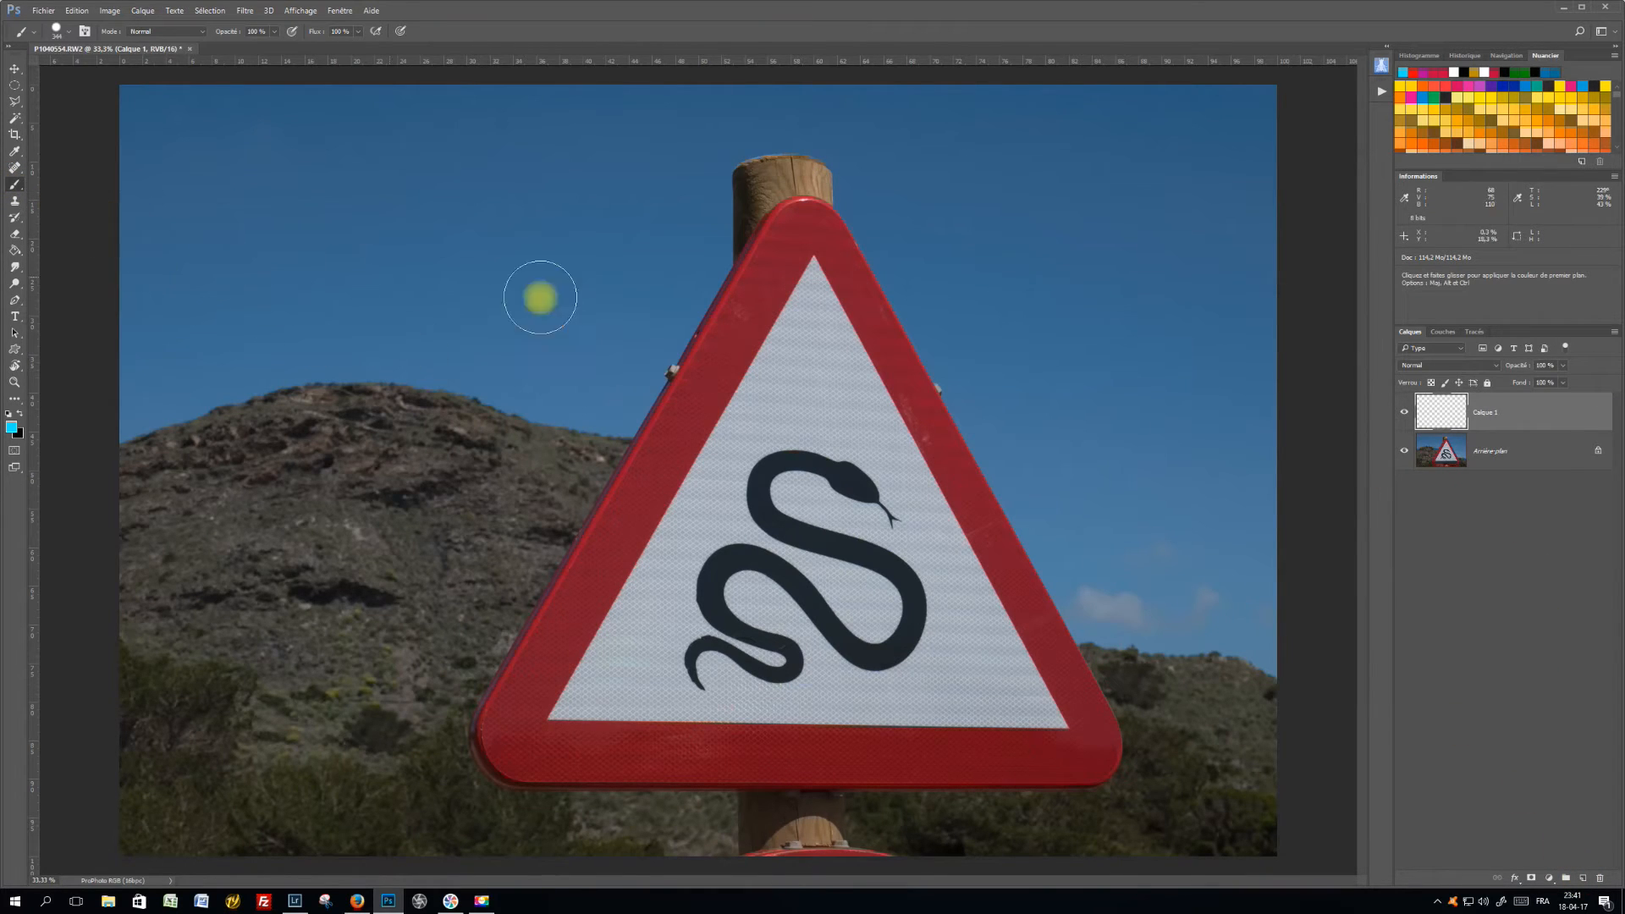
pyautogui.moveTo(770, 302)
pyautogui.mouseDown()
pyautogui.moveTo(845, 280)
pyautogui.moveTo(827, 315)
pyautogui.mouseUp()
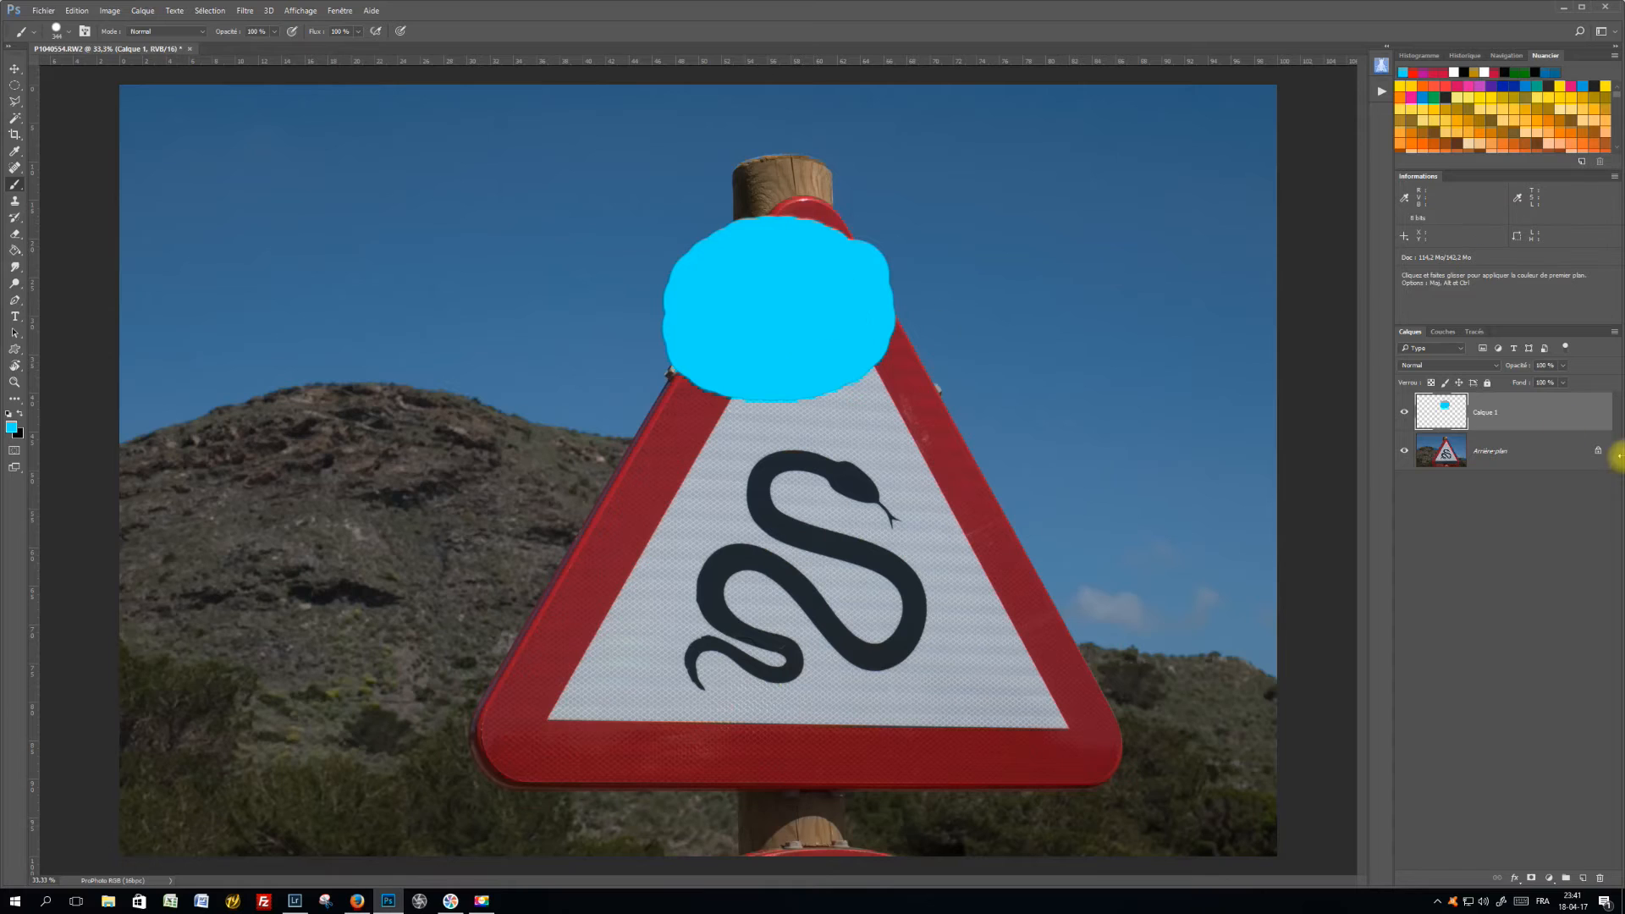
pyautogui.moveTo(1535, 409)
pyautogui.mouseDown()
pyautogui.moveTo(1545, 482)
pyautogui.moveTo(1554, 408)
pyautogui.mouseUp()
# Add another layer and paint a yellow-green (ccf50b) blob just left of the cyan one
pyautogui.click(1584, 877)
pyautogui.click(11, 427)
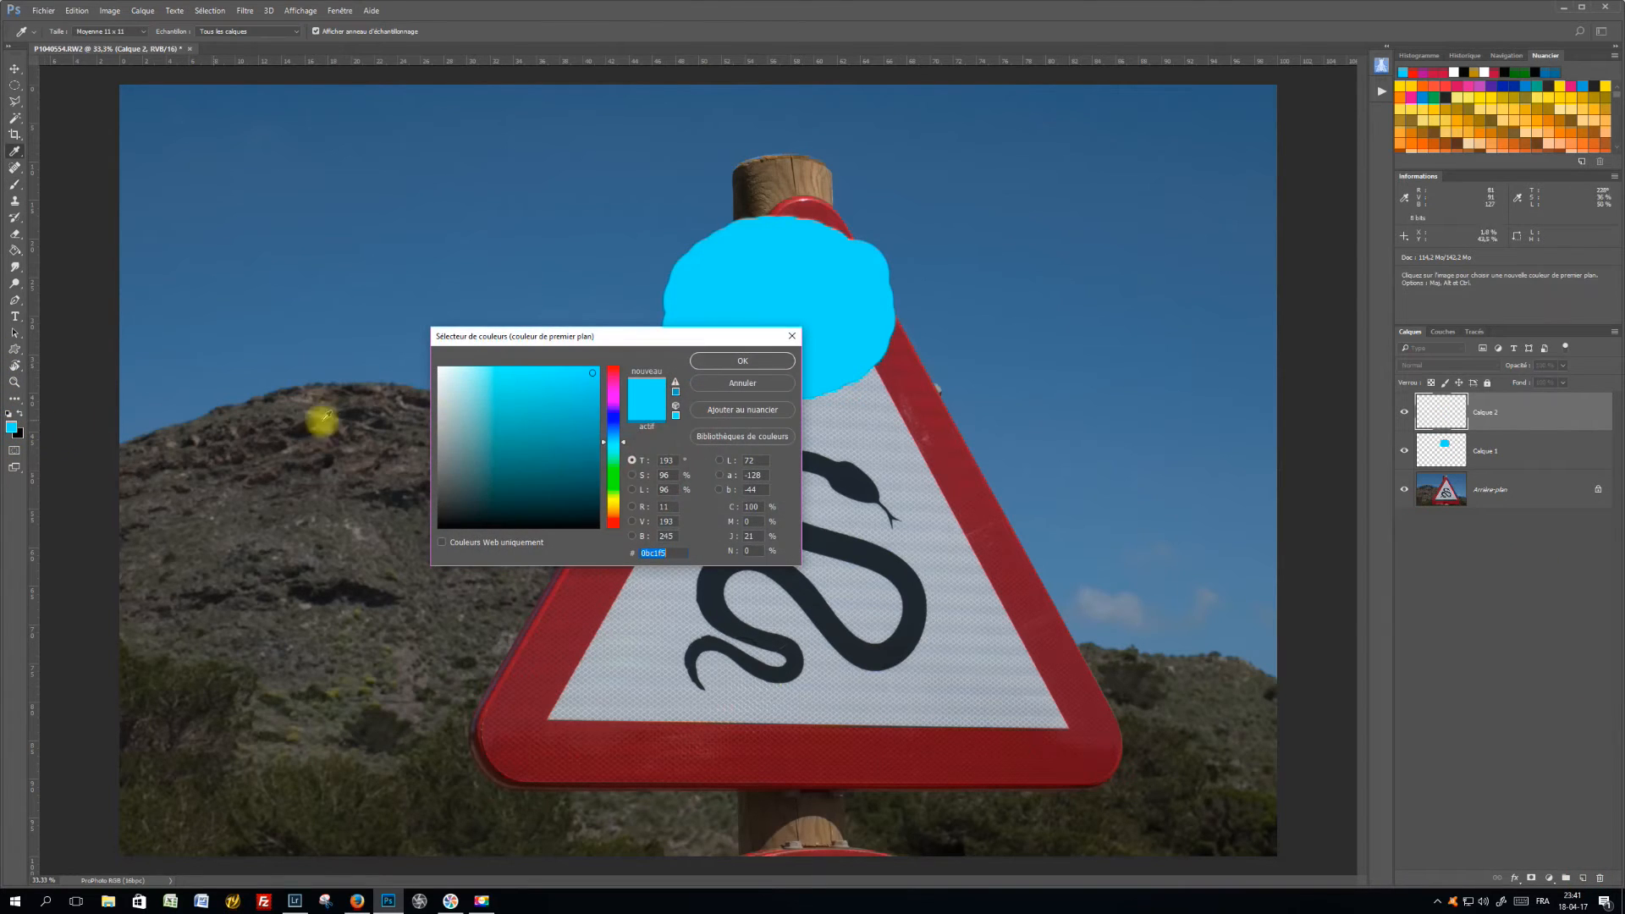
pyautogui.click(612, 497)
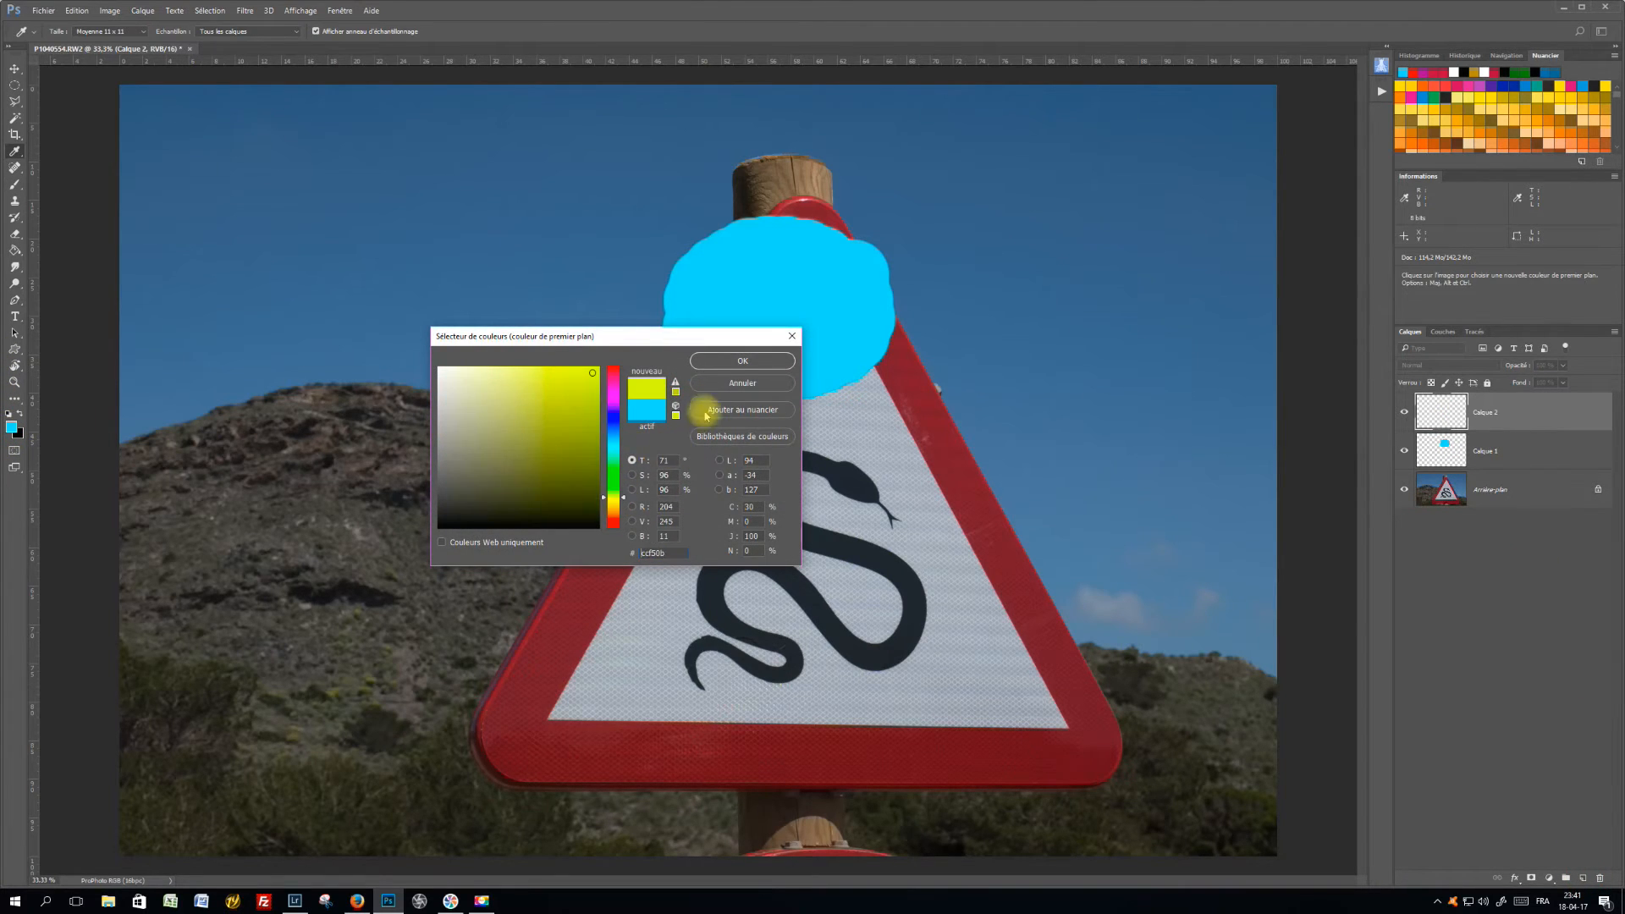
pyautogui.click(730, 362)
pyautogui.press('b')
pyautogui.moveTo(562, 290)
pyautogui.mouseDown()
pyautogui.moveTo(626, 338)
pyautogui.moveTo(577, 305)
pyautogui.moveTo(593, 264)
pyautogui.moveTo(660, 279)
pyautogui.moveTo(564, 306)
pyautogui.moveTo(649, 297)
pyautogui.mouseUp()
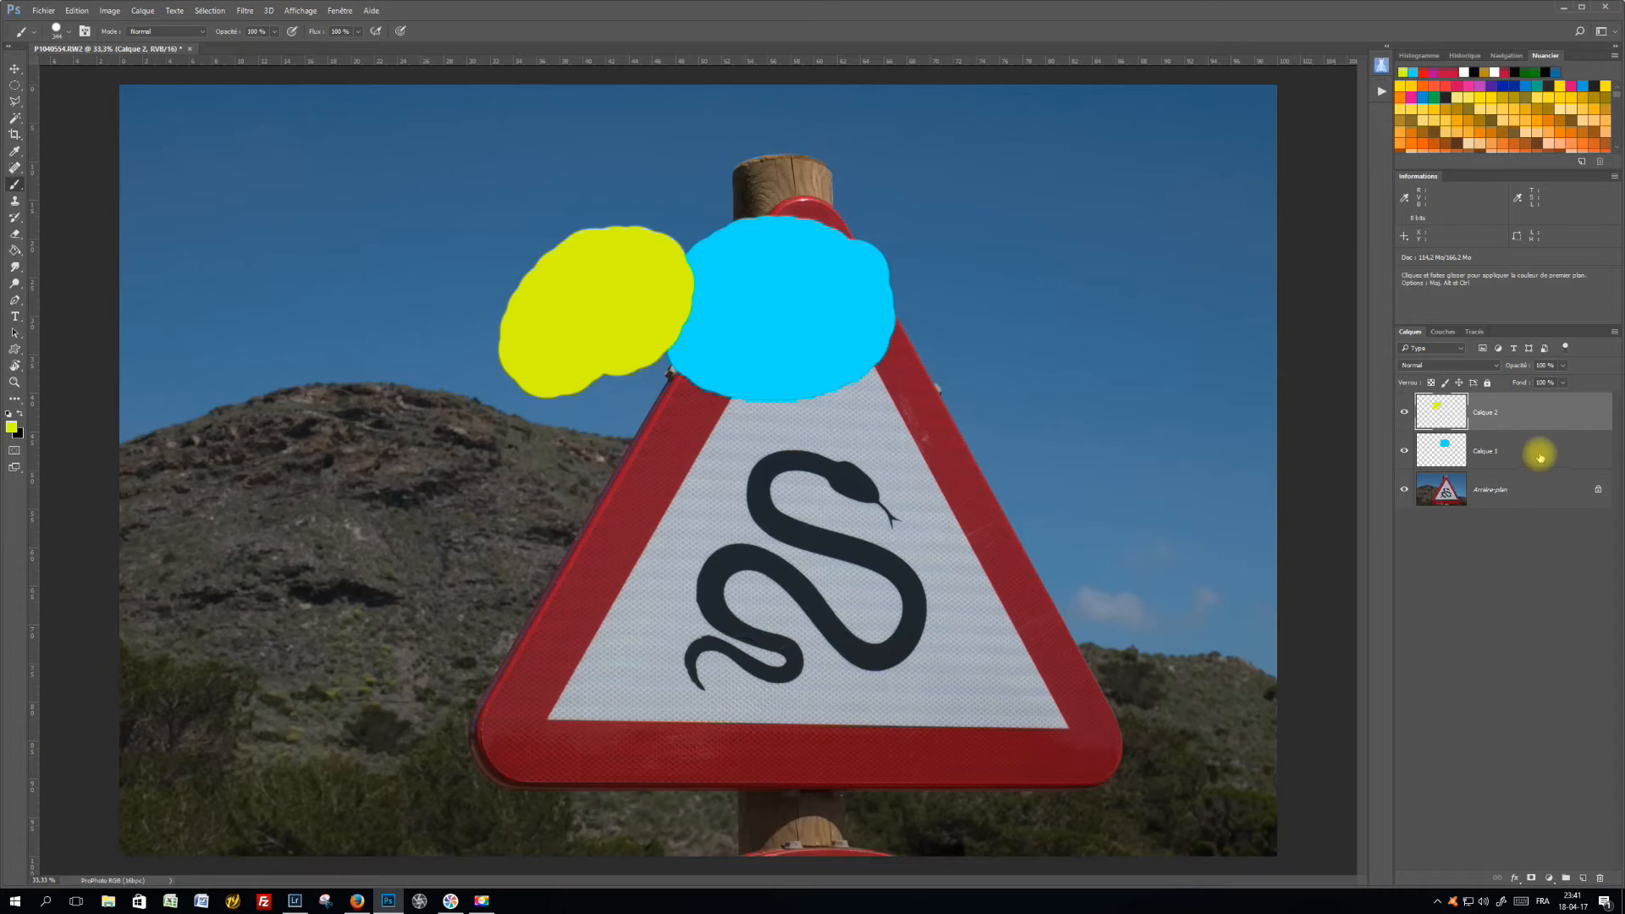
# Unlock the background layer and move both painted layers, Calque 1 and Calque 2, beneath it
pyautogui.click(1404, 413)
pyautogui.click(1406, 414)
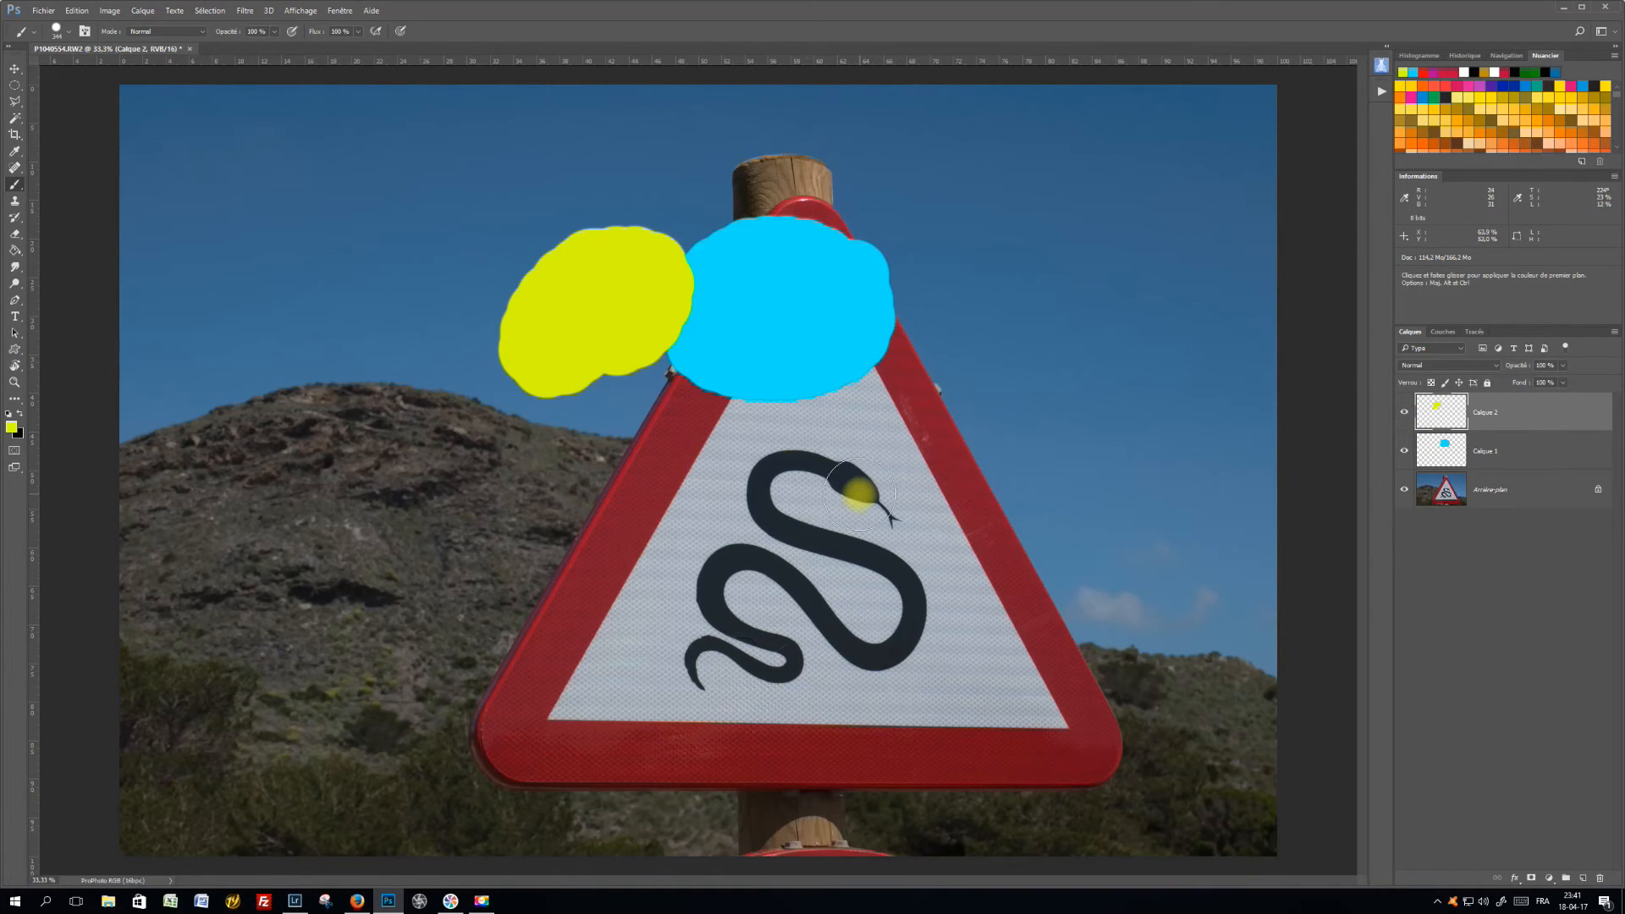
pyautogui.click(1599, 491)
pyautogui.moveTo(1572, 447); pyautogui.dragTo(1572, 511)
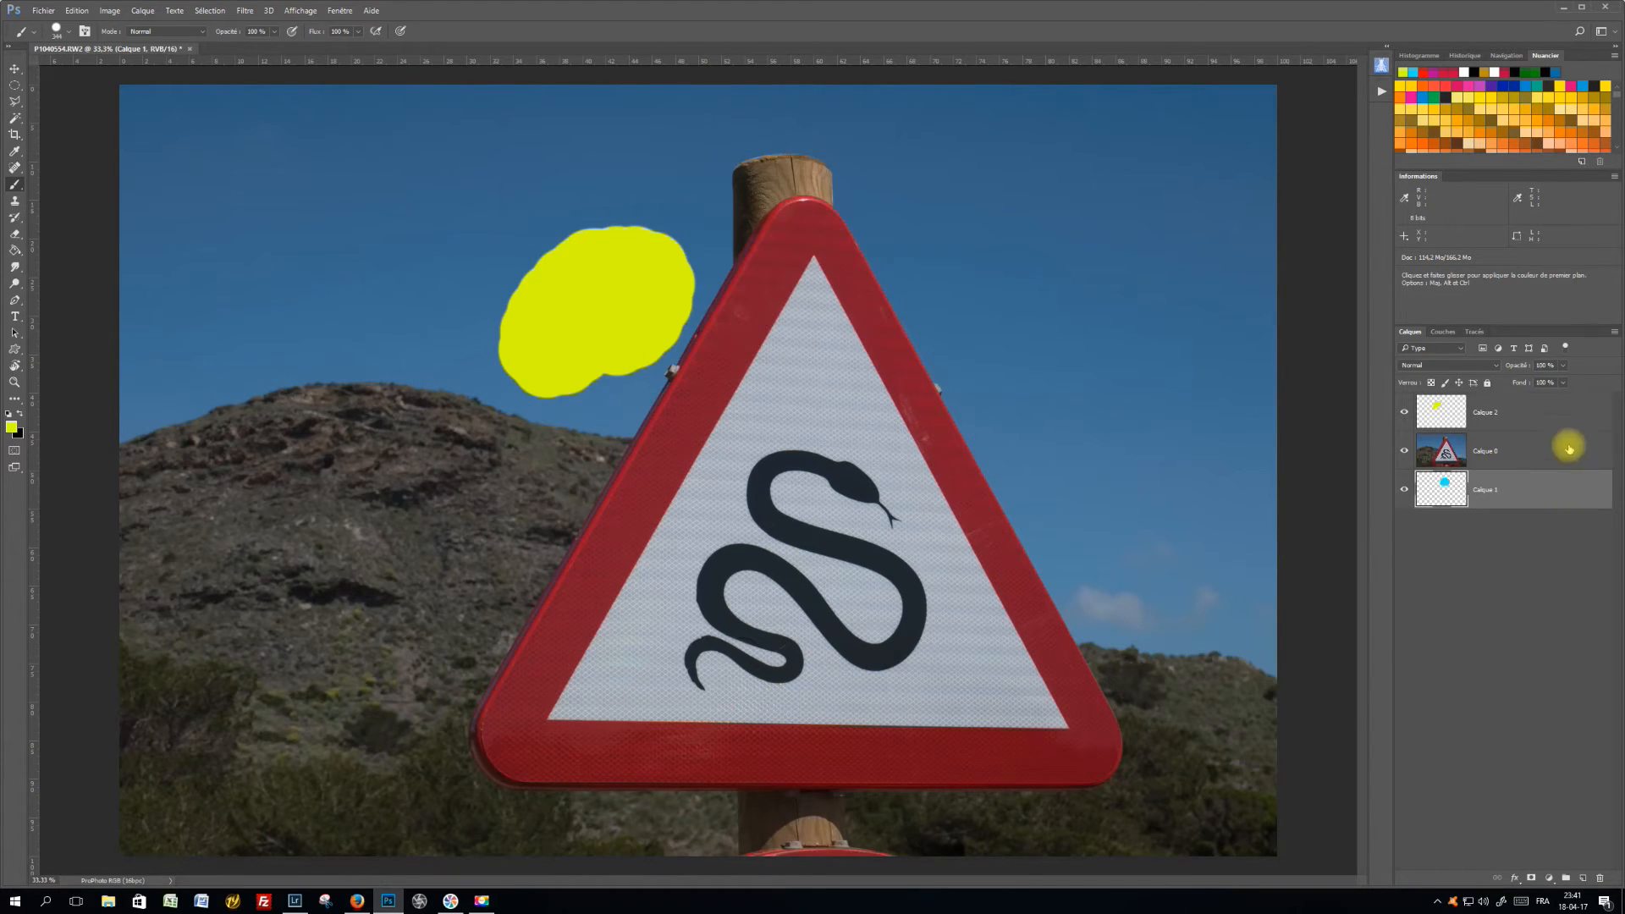
pyautogui.moveTo(1571, 410); pyautogui.dragTo(1568, 523)
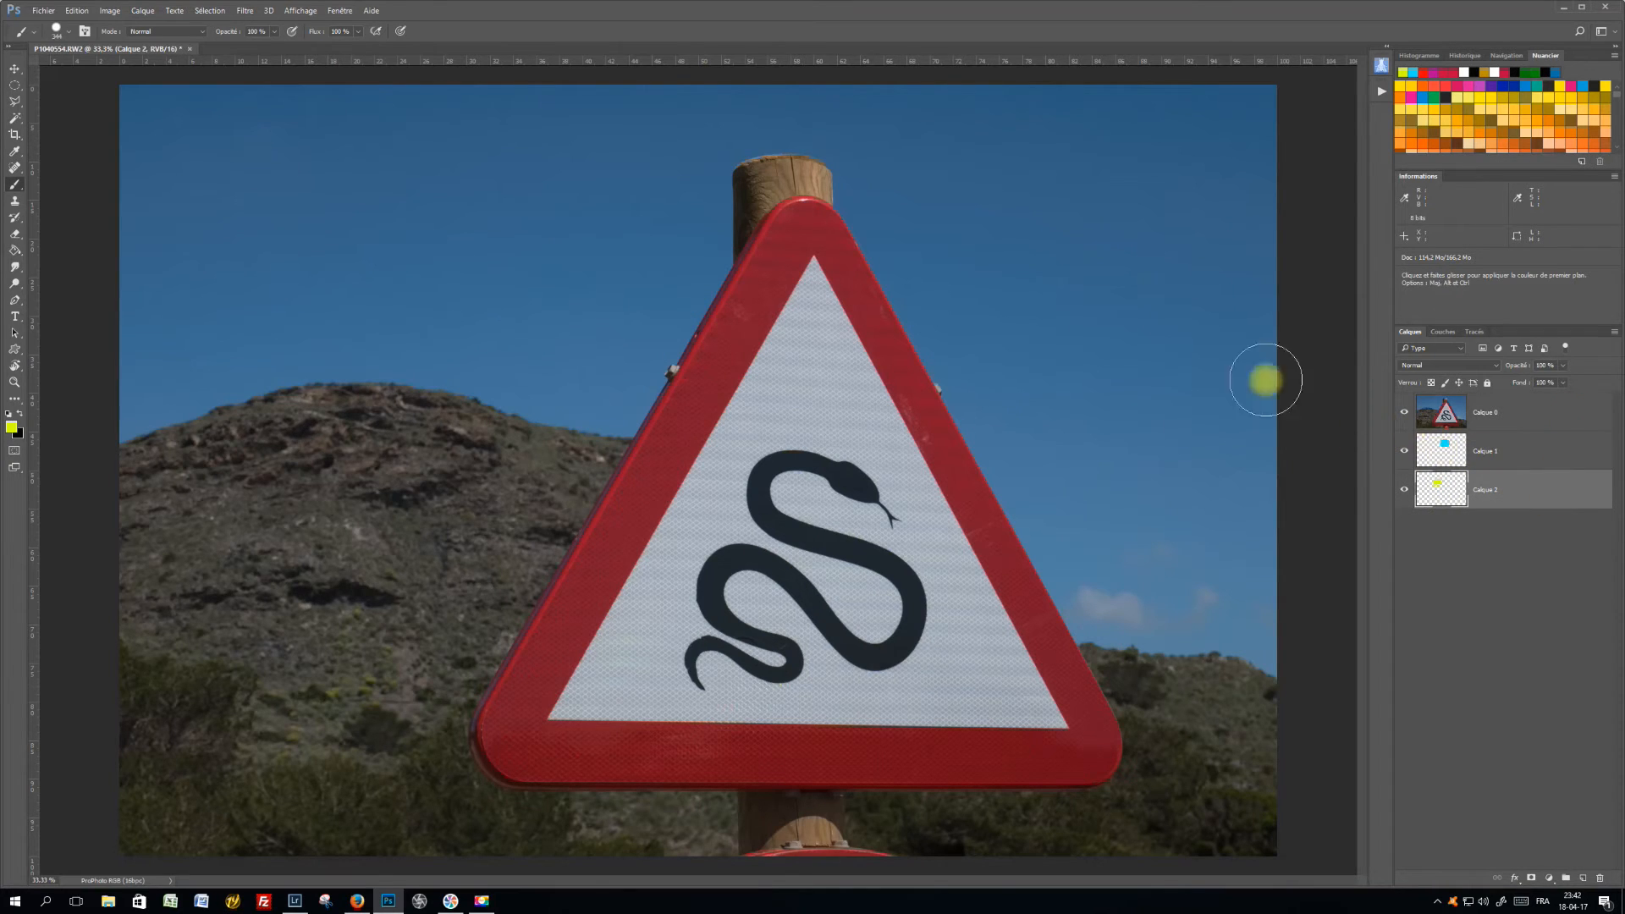
# Erase the photo layer, Calque 0, around the sign's upper tip with the Eraser, and undo the erasure
pyautogui.click(15, 234)
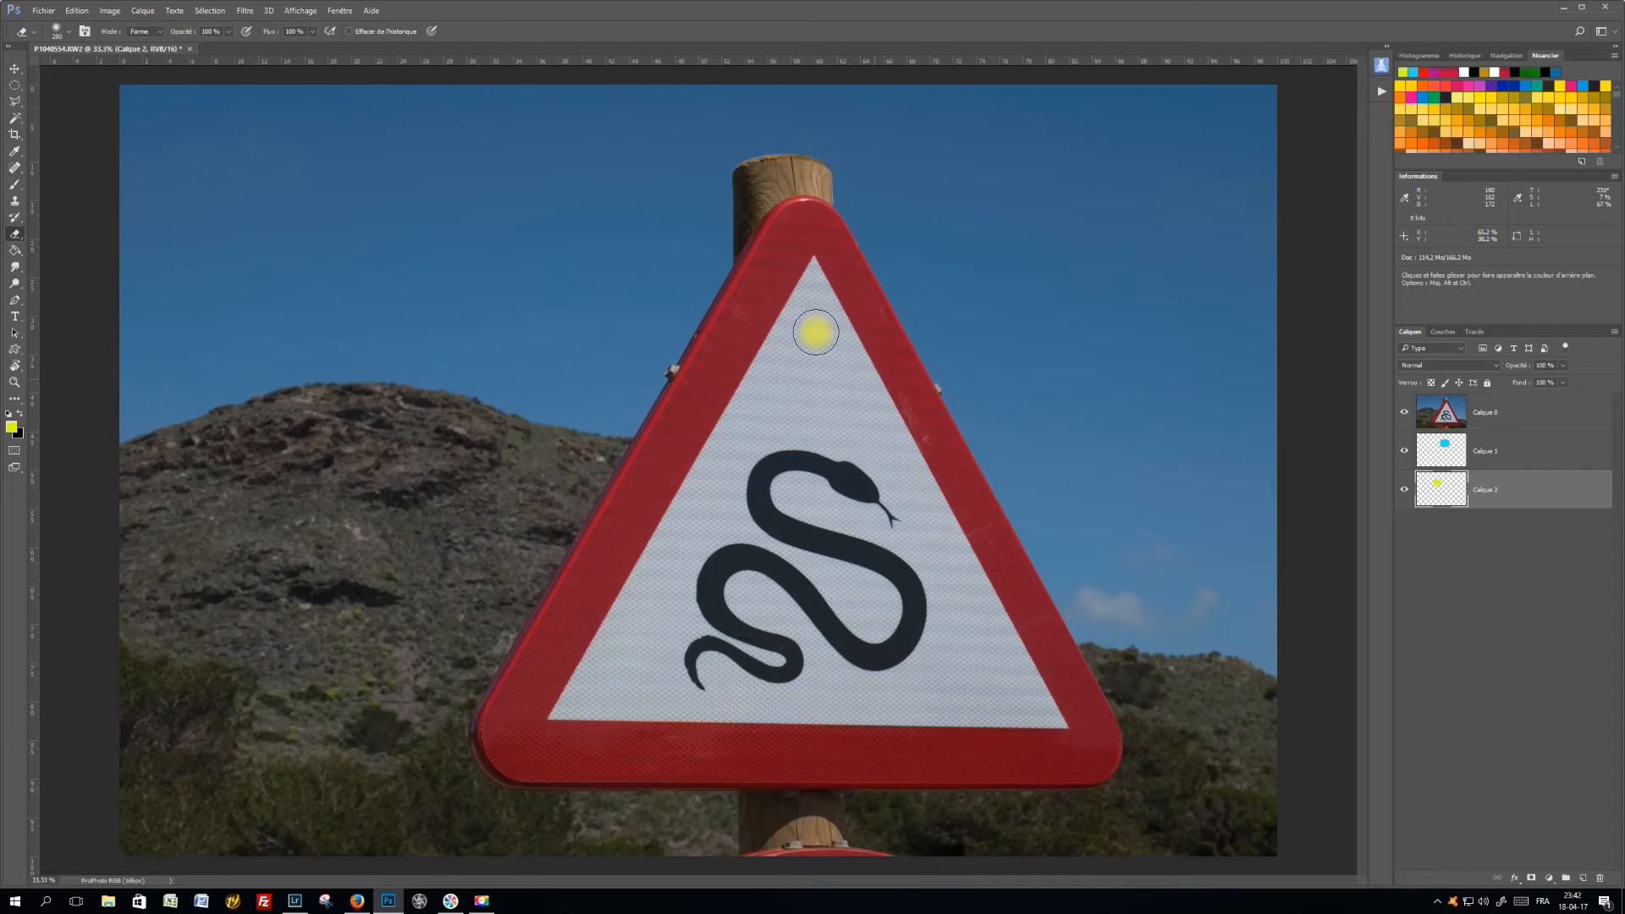
pyautogui.click(1452, 415)
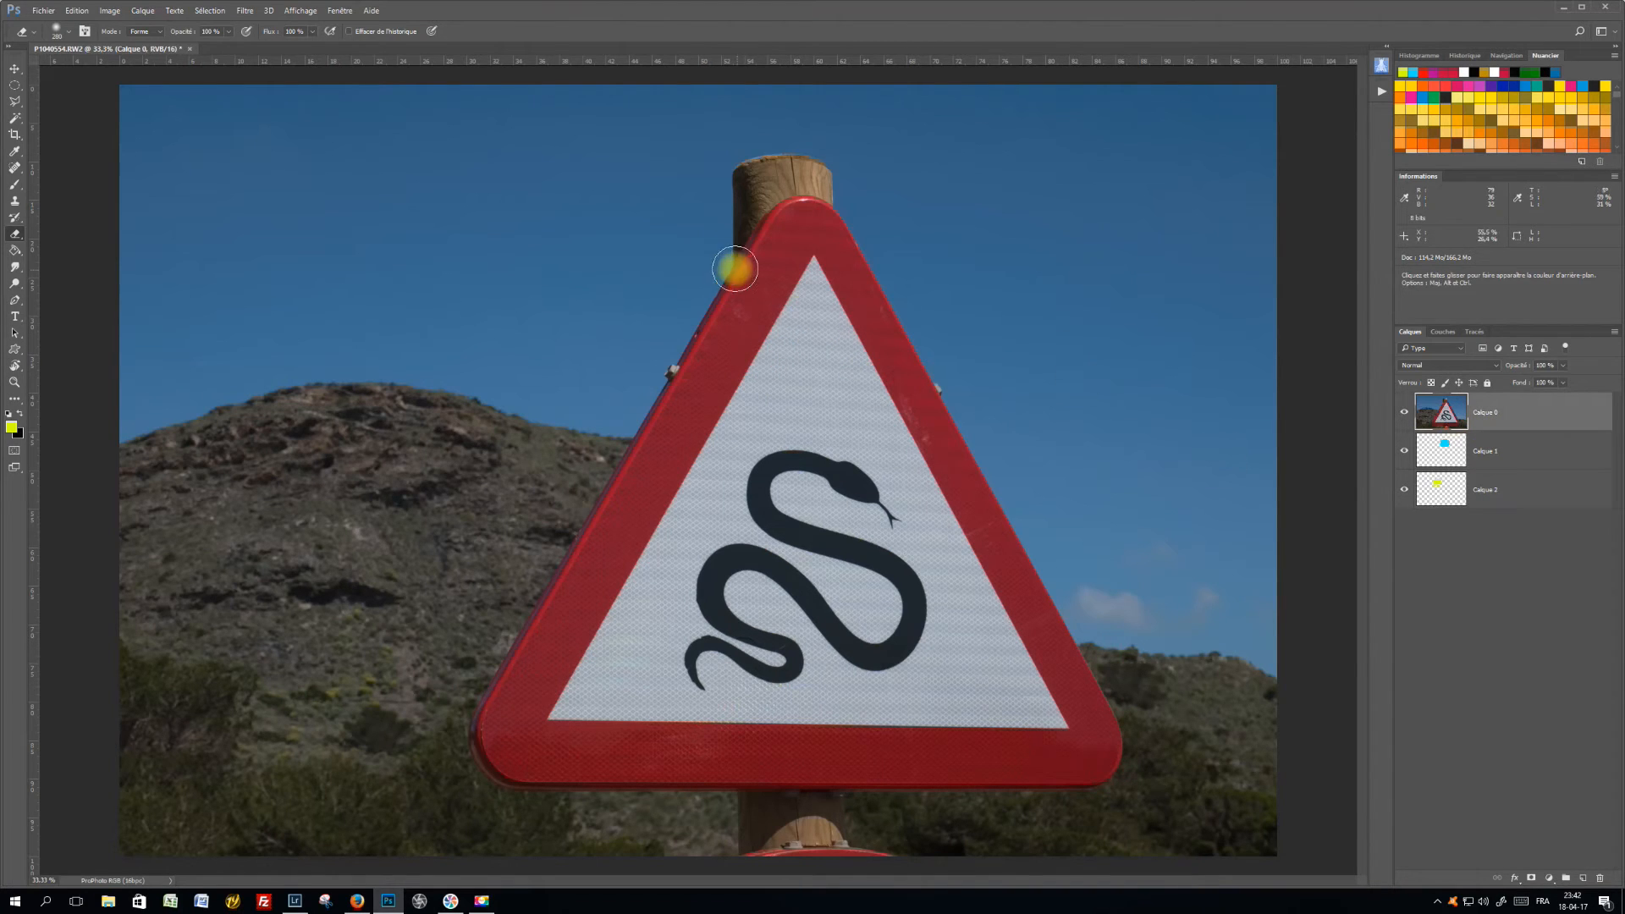
pyautogui.click(785, 296)
pyautogui.moveTo(786, 296)
pyautogui.mouseDown()
pyautogui.moveTo(876, 330)
pyautogui.moveTo(834, 341)
pyautogui.moveTo(793, 324)
pyautogui.moveTo(781, 293)
pyautogui.moveTo(880, 302)
pyautogui.moveTo(789, 312)
pyautogui.moveTo(851, 288)
pyautogui.mouseUp()
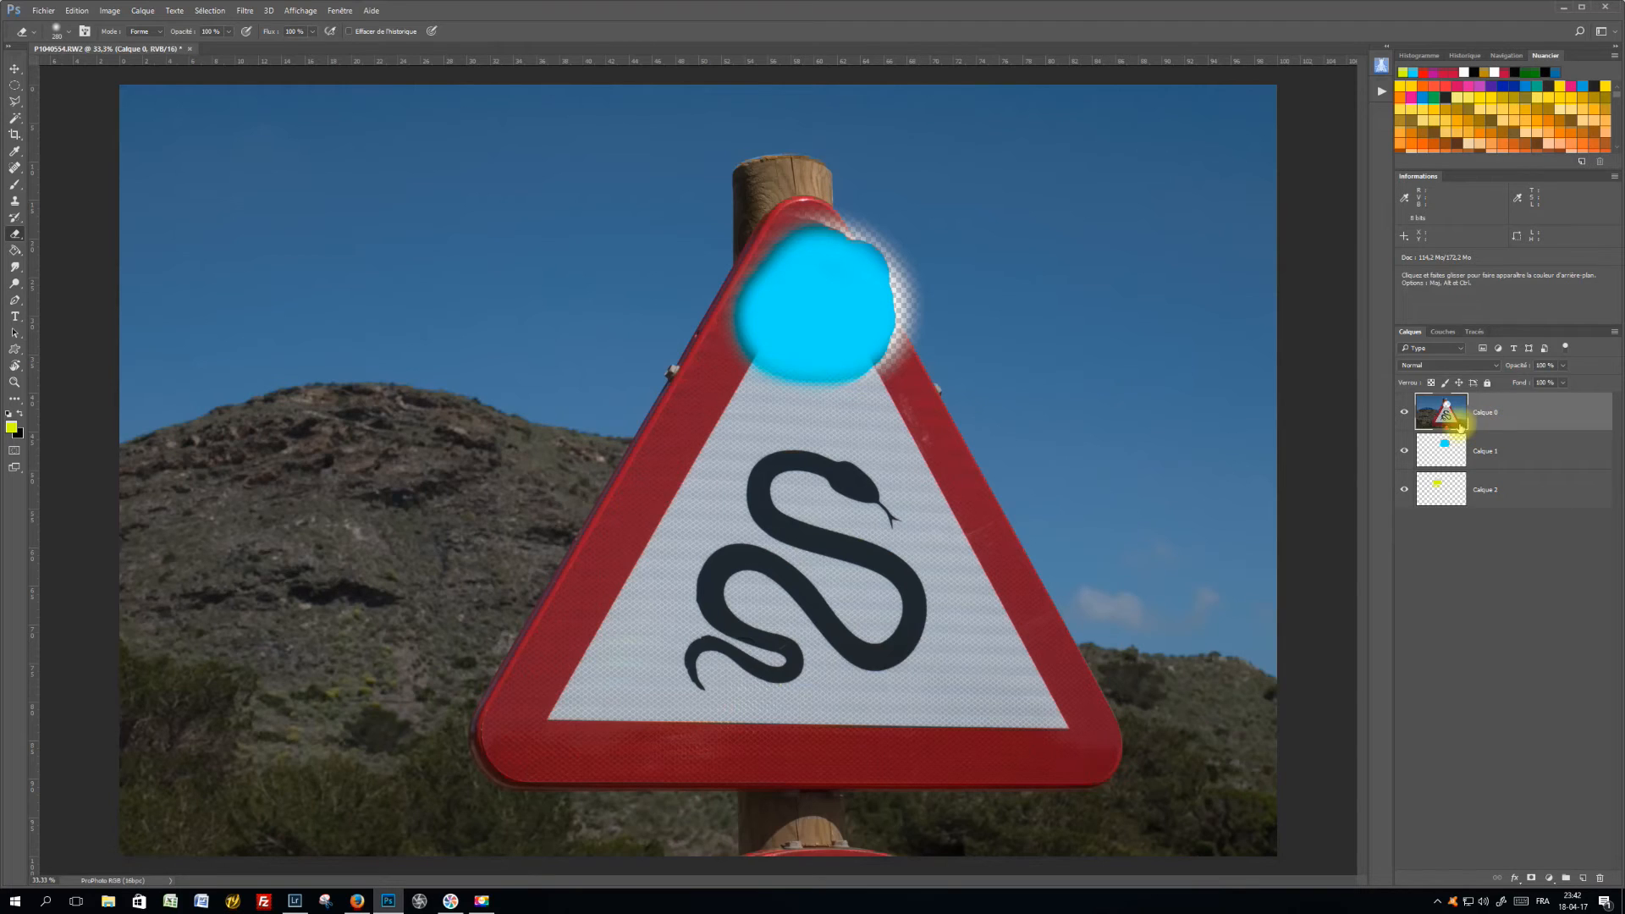
pyautogui.hotkey('ctrl', 'z')
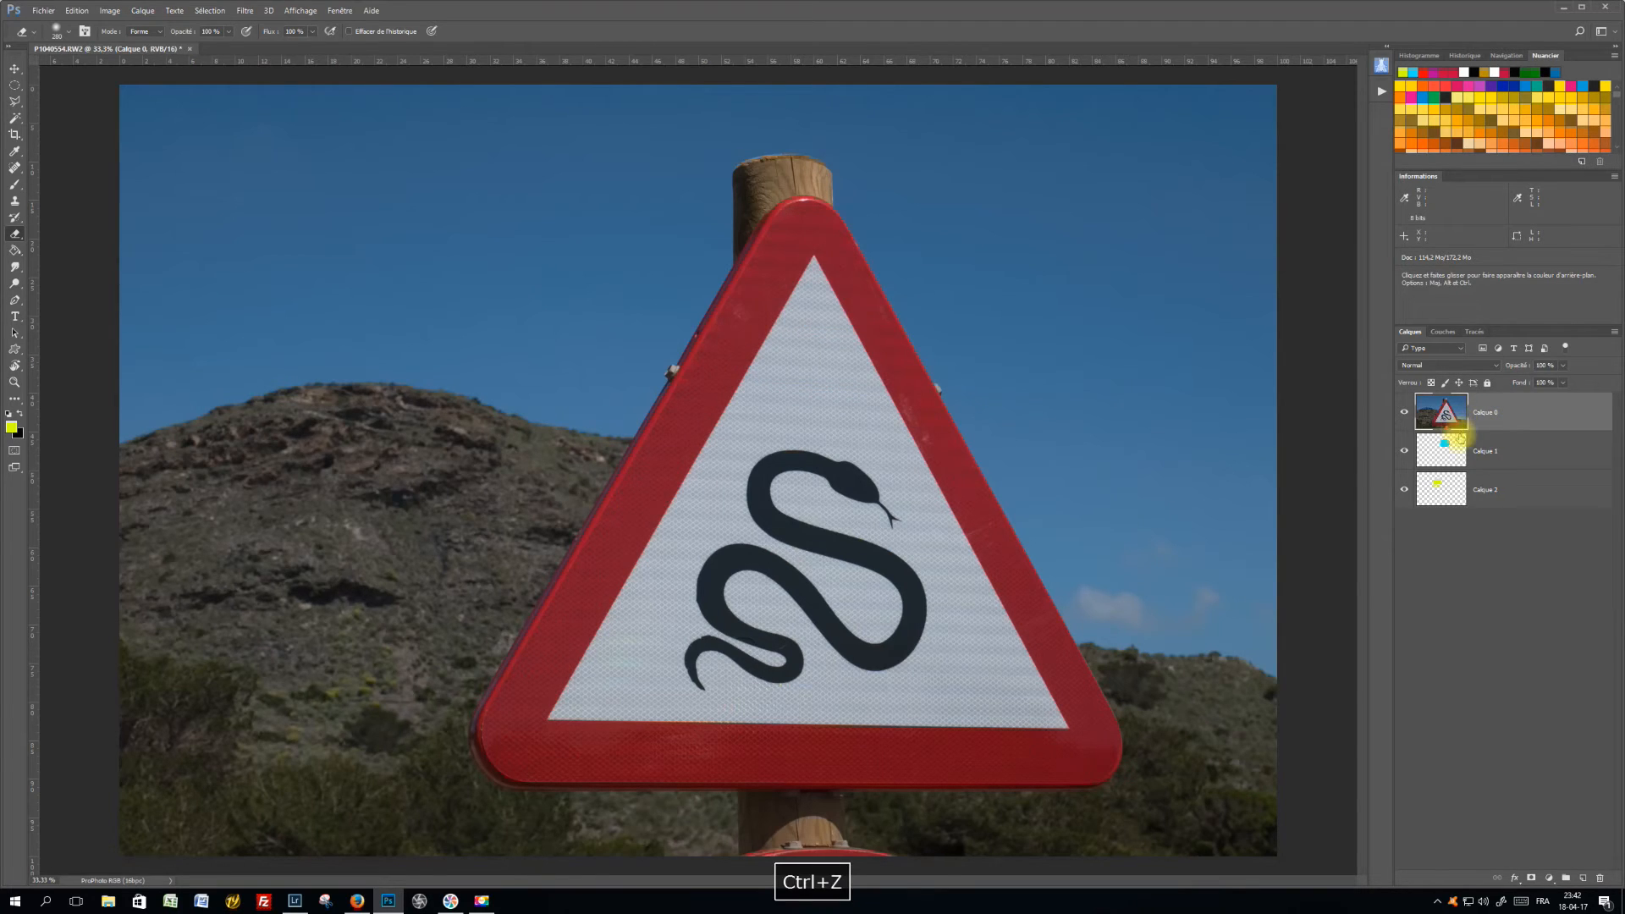
# Move Calque 0 to the bottom of the stack and stamp all visible layers into a new layer above Calque 1
pyautogui.moveTo(1501, 420); pyautogui.dragTo(1496, 500)
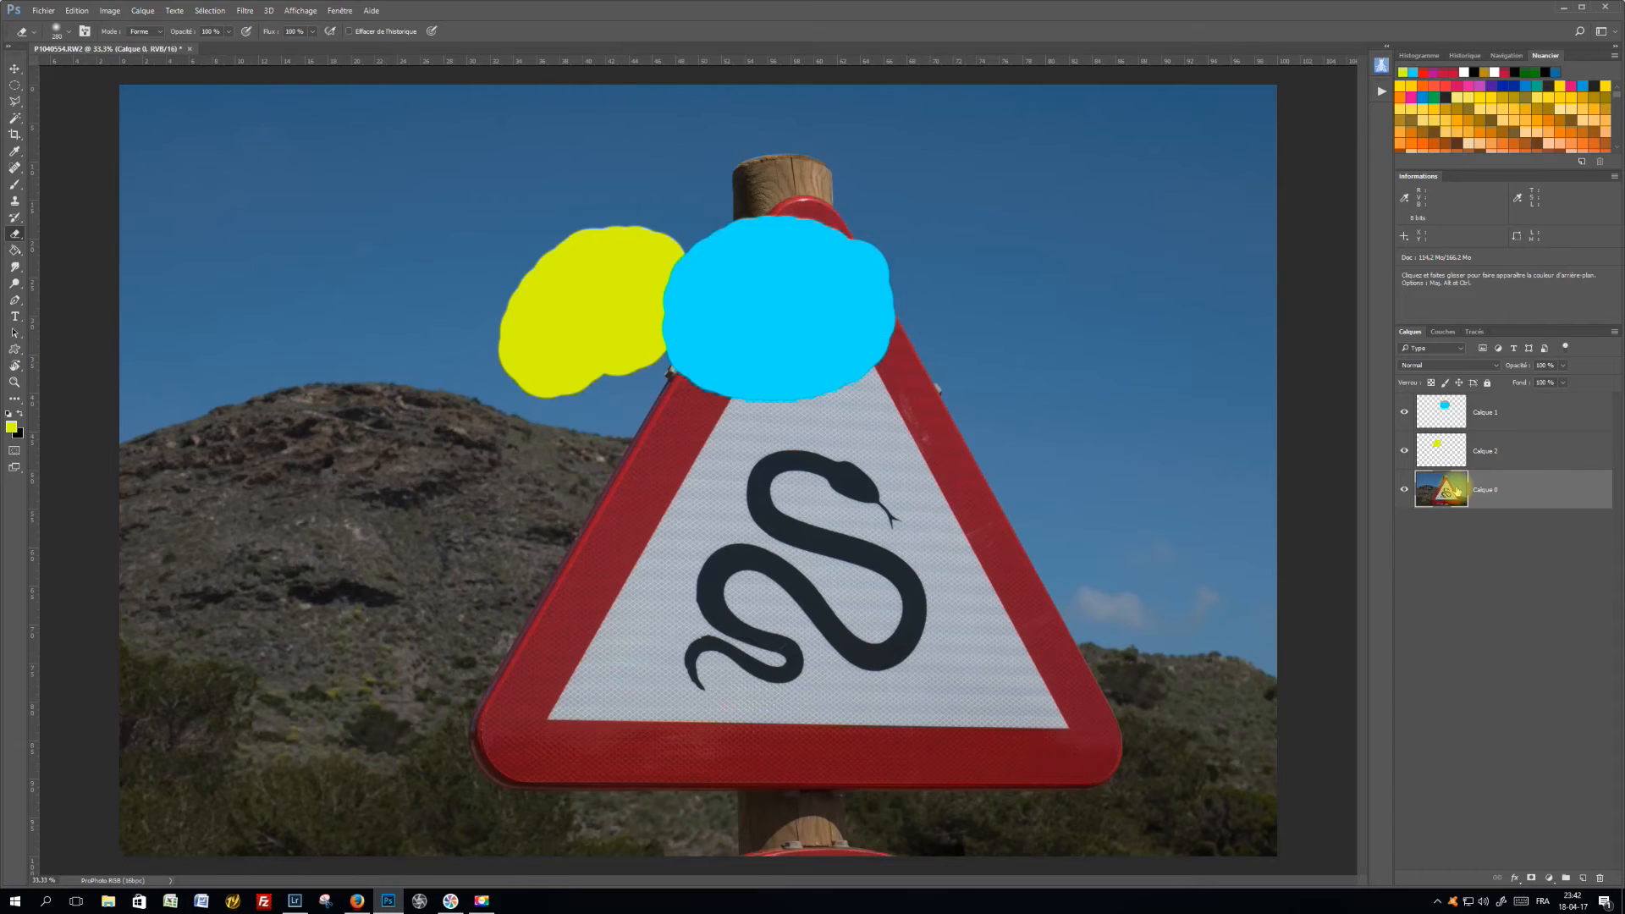
pyautogui.click(1510, 412)
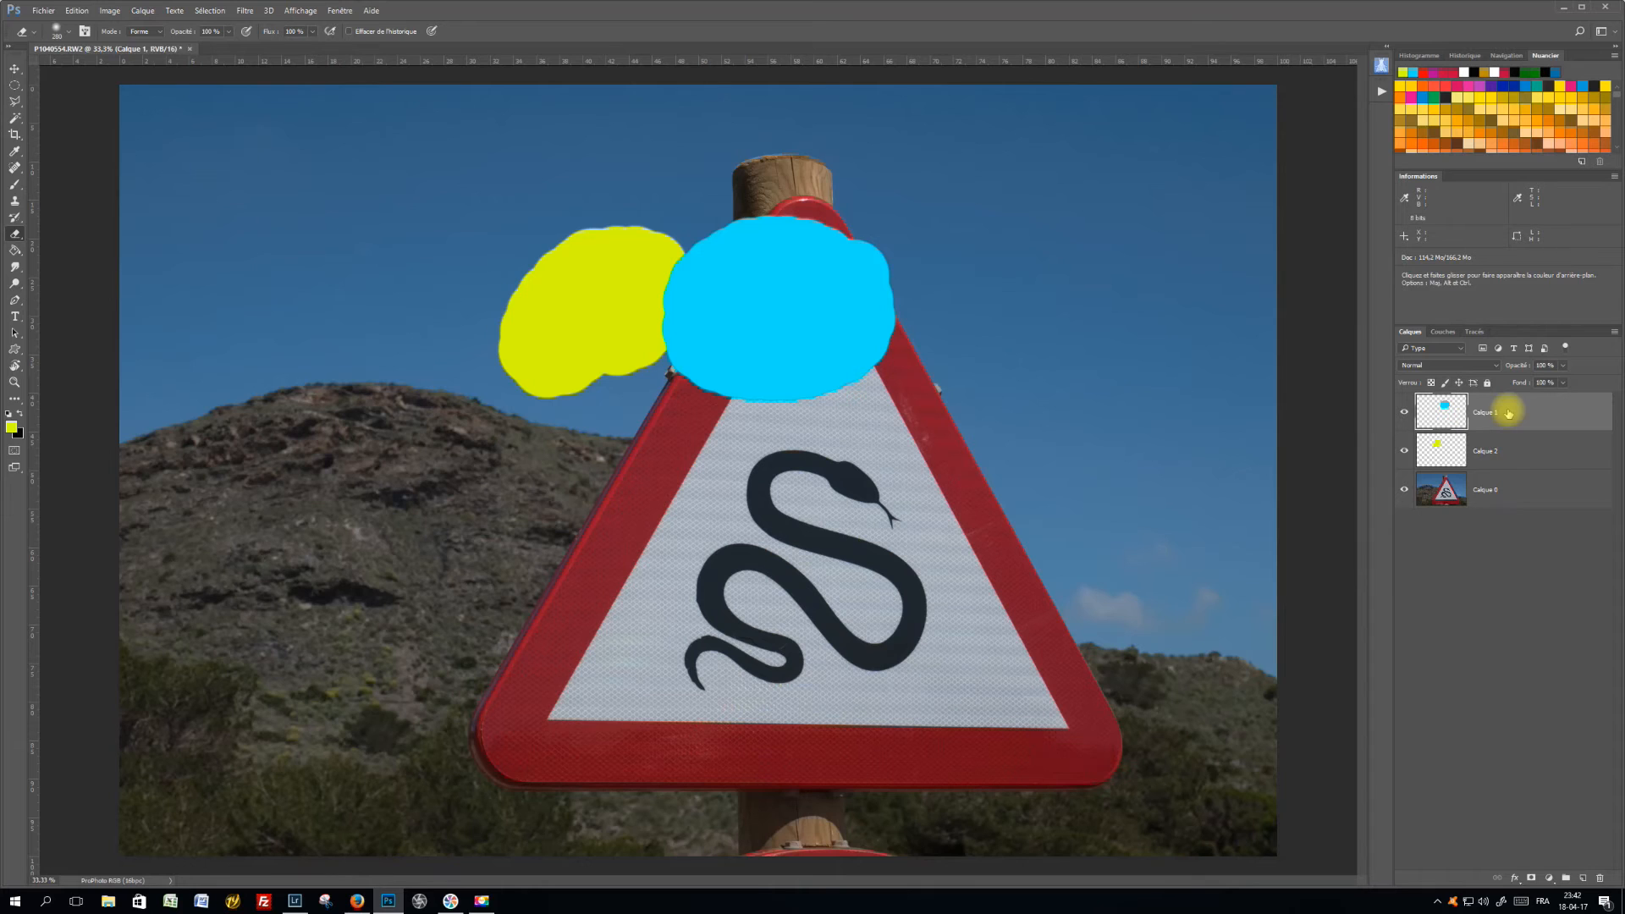
pyautogui.hotkey('ctrl', 'alt', 'shift', 'e')
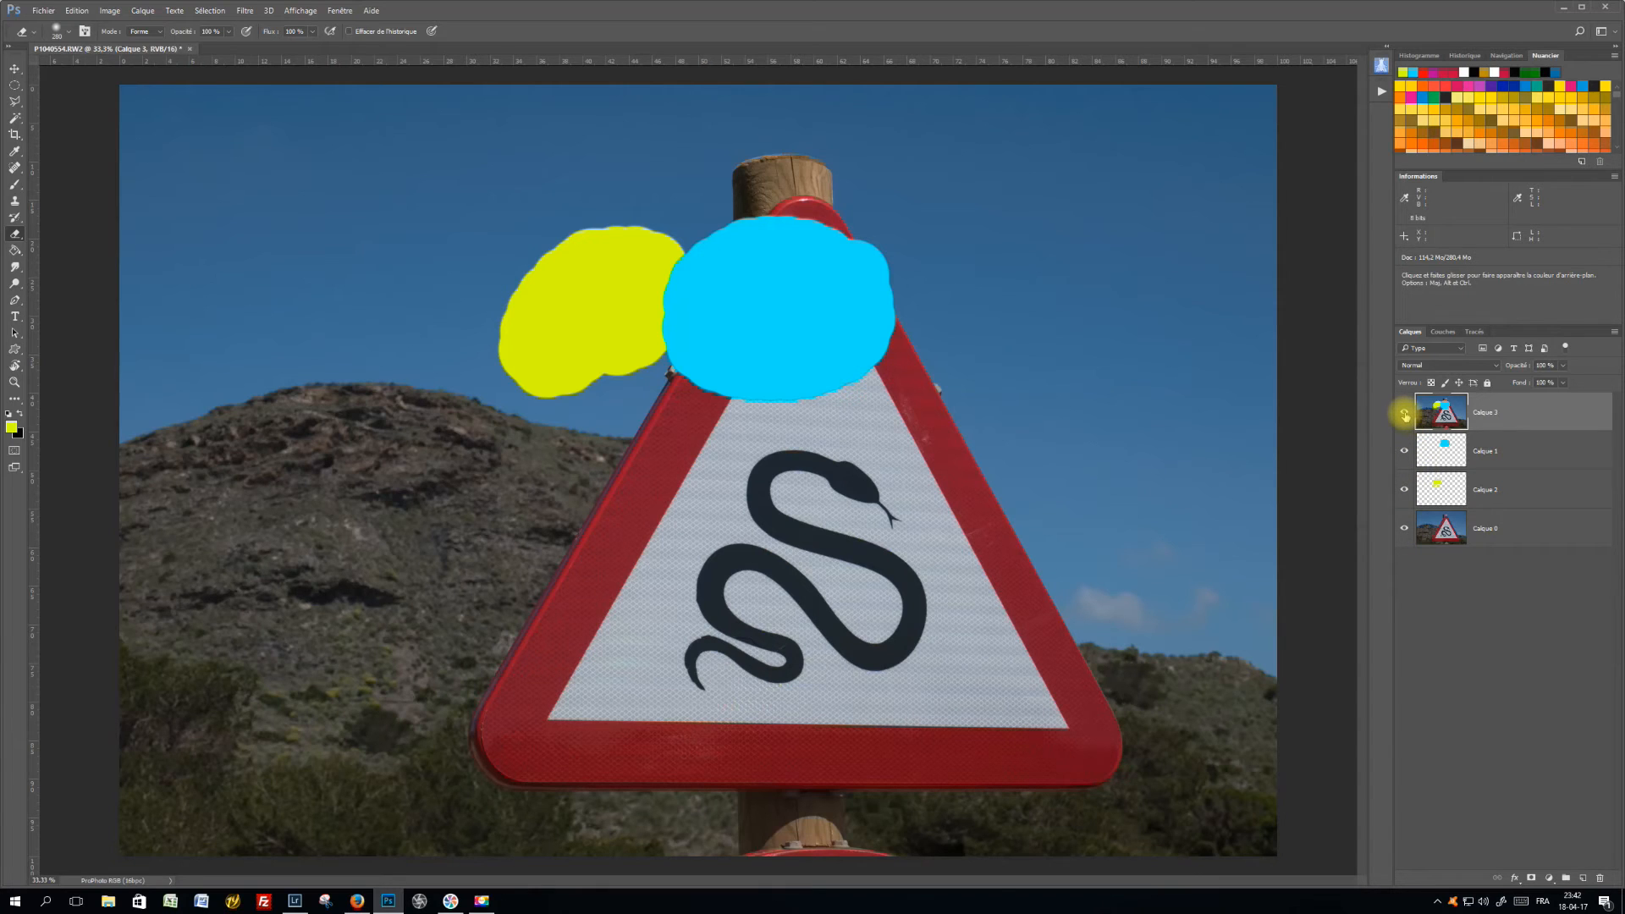
# Hide the merged layer, Calque 1, Calque 2 and Calque 0 one after another
pyautogui.click(1404, 414)
pyautogui.click(1404, 414)
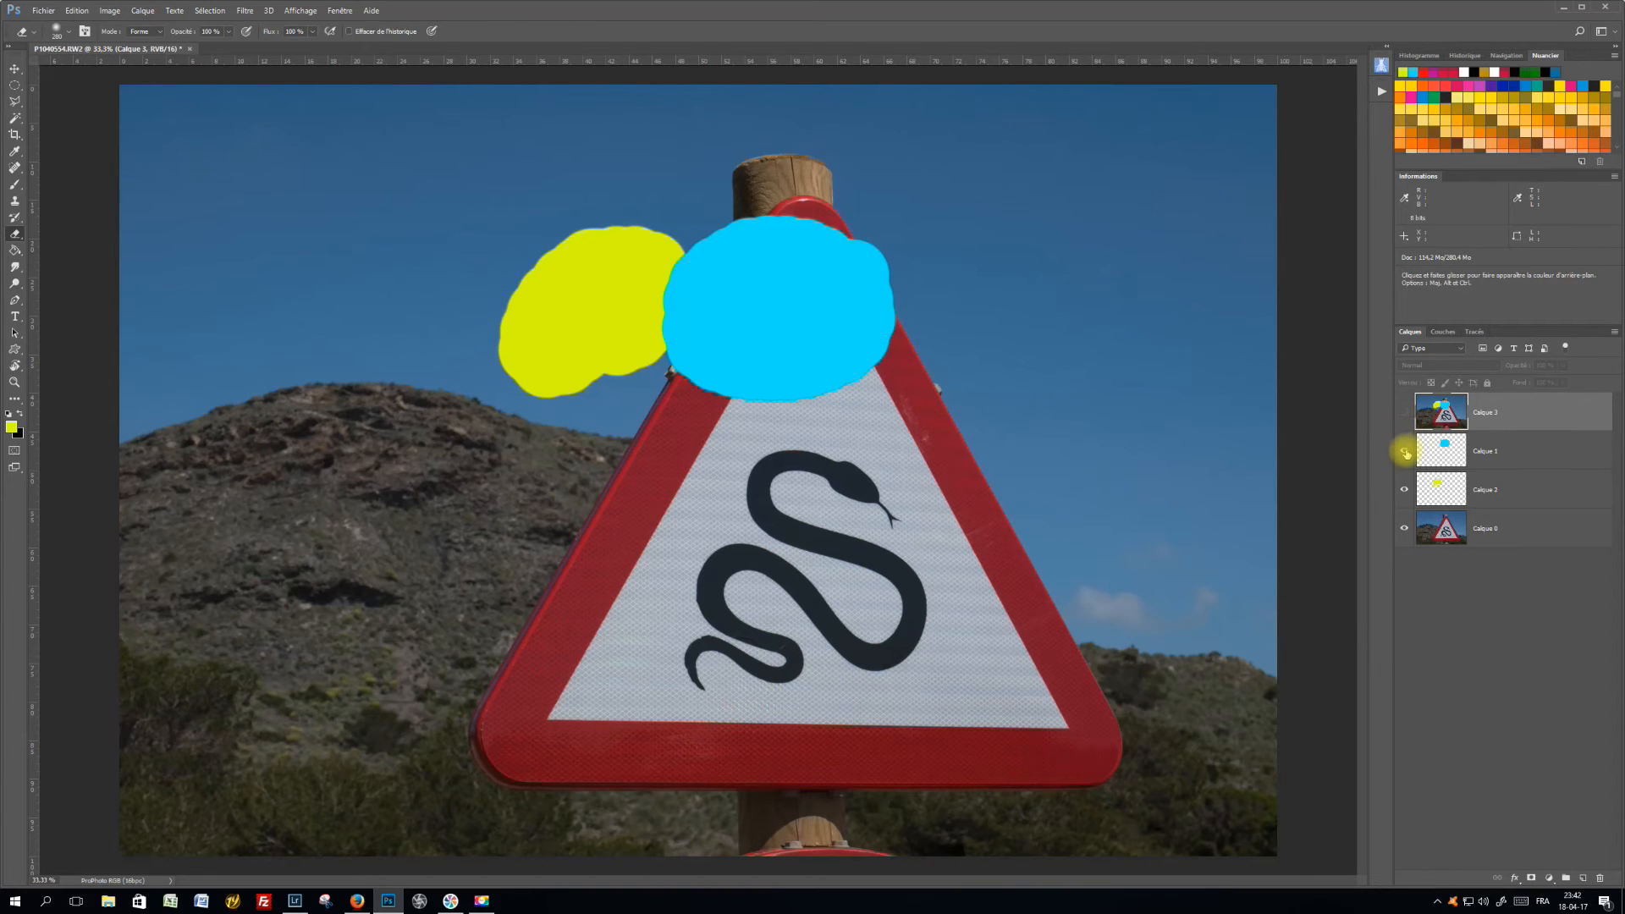
pyautogui.click(1405, 453)
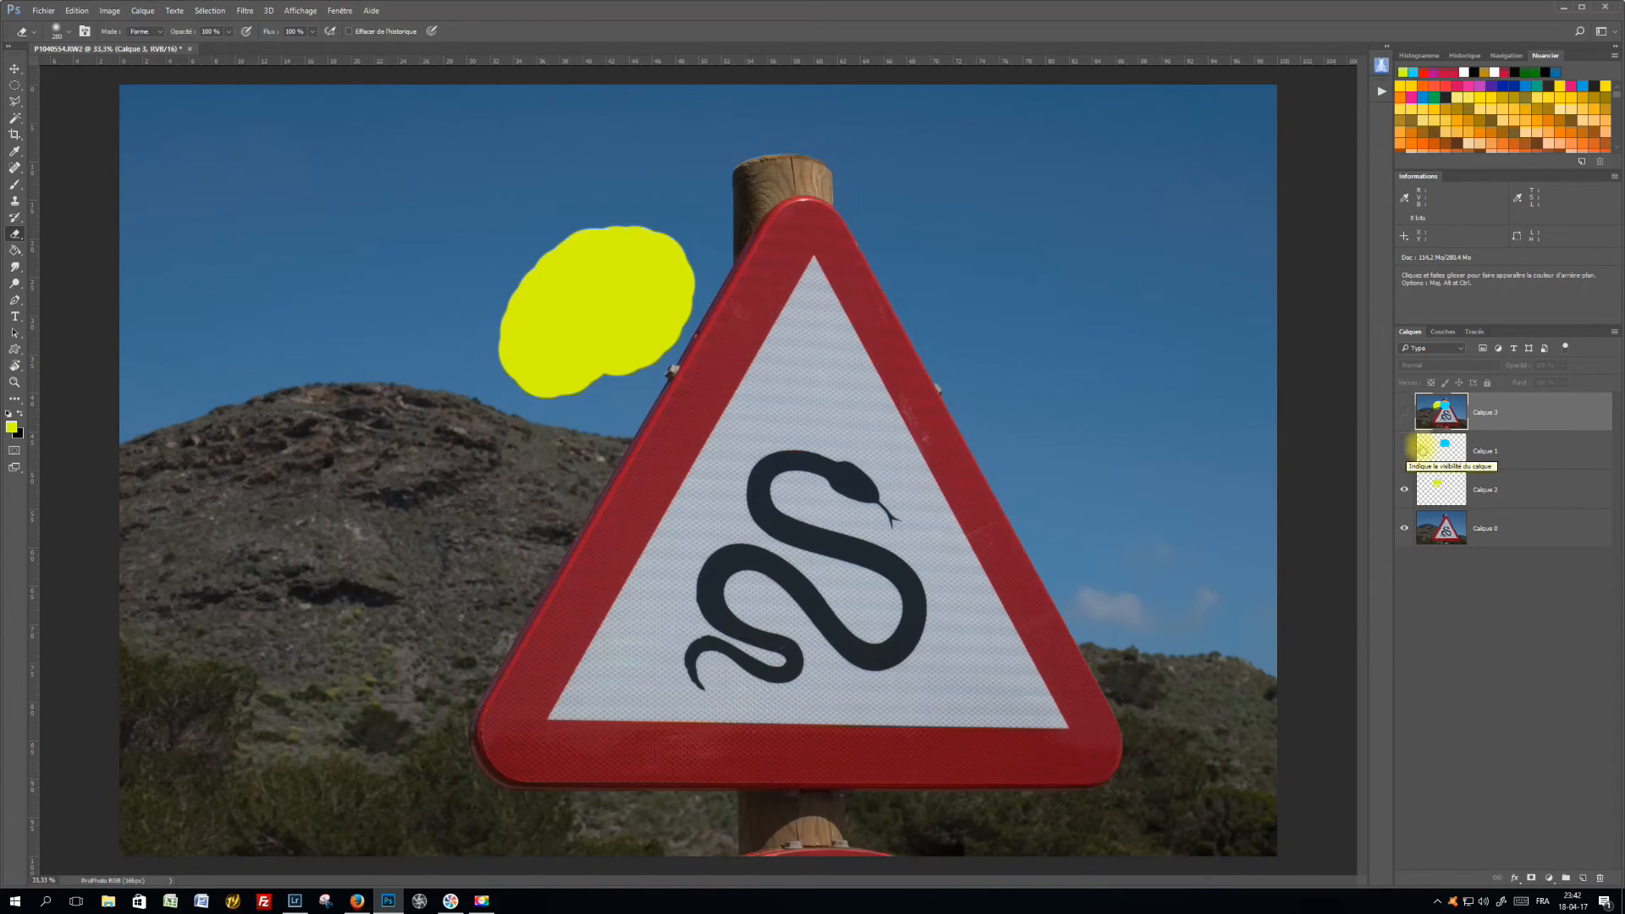
pyautogui.click(1404, 491)
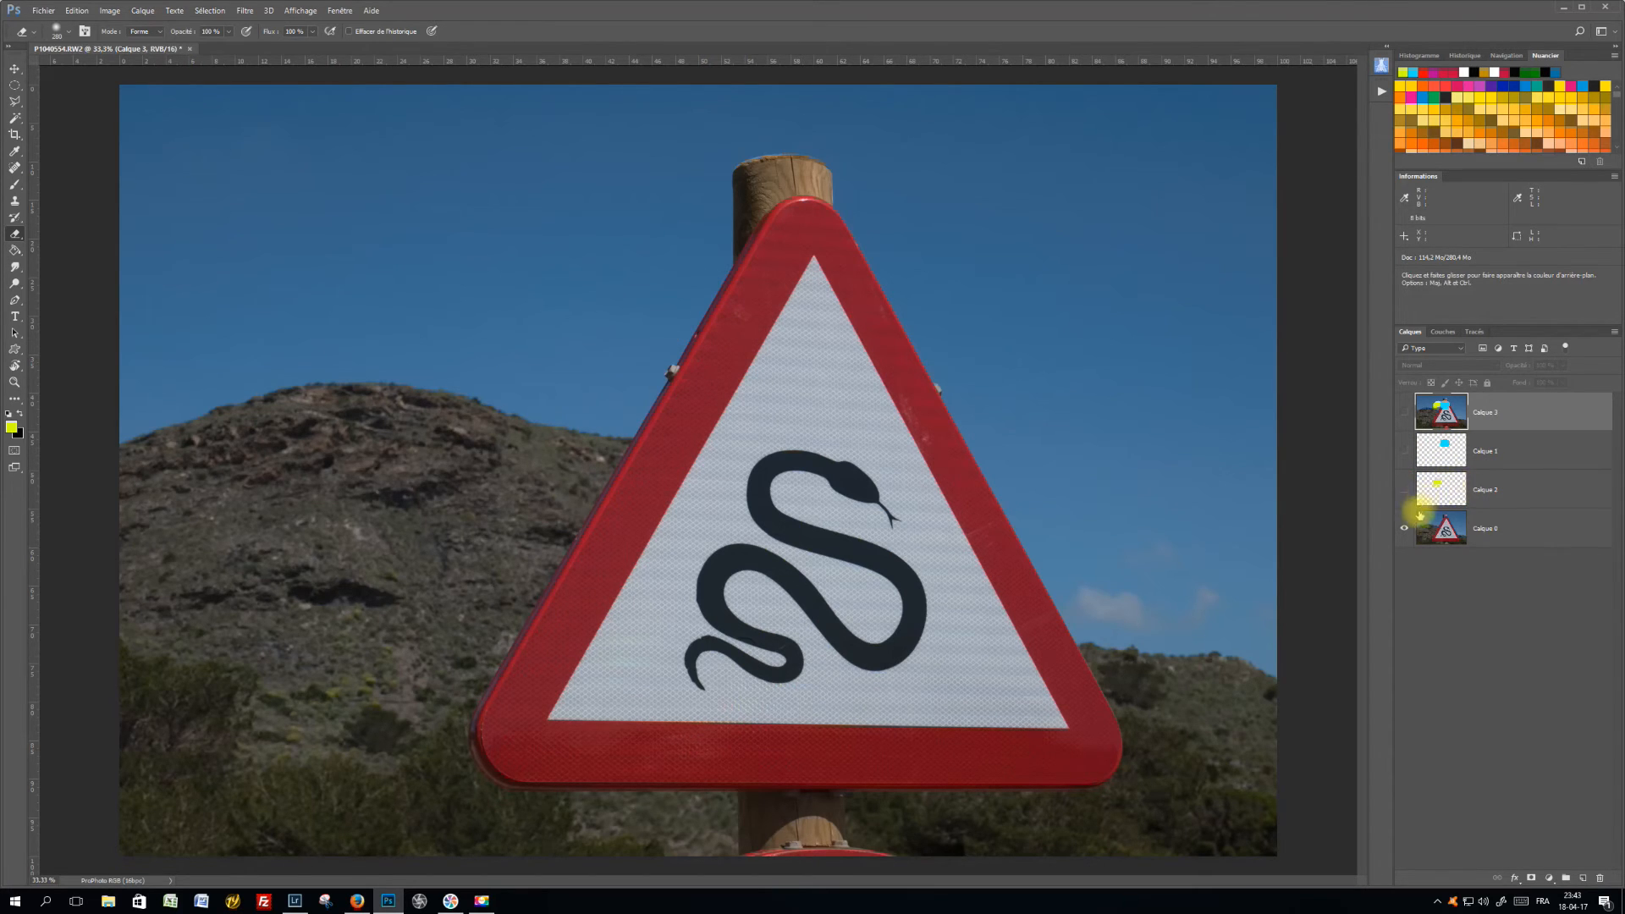
pyautogui.click(1405, 533)
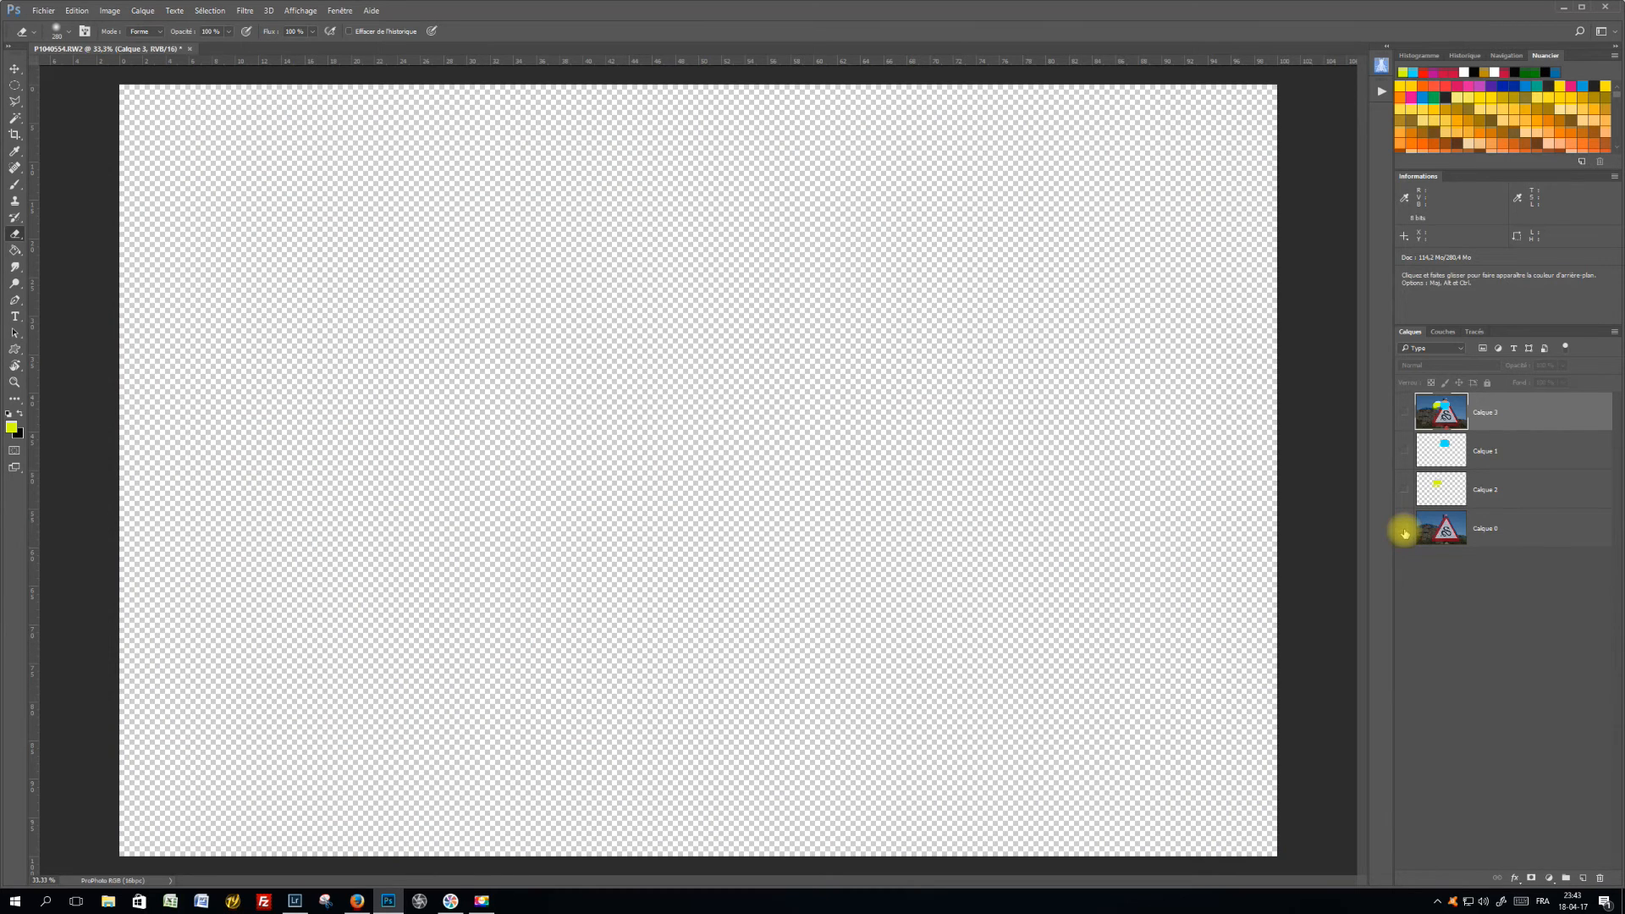
# Show Calque 2, Calque 1 and the merged layer again while keeping Calque 0 hidden
pyautogui.click(1405, 491)
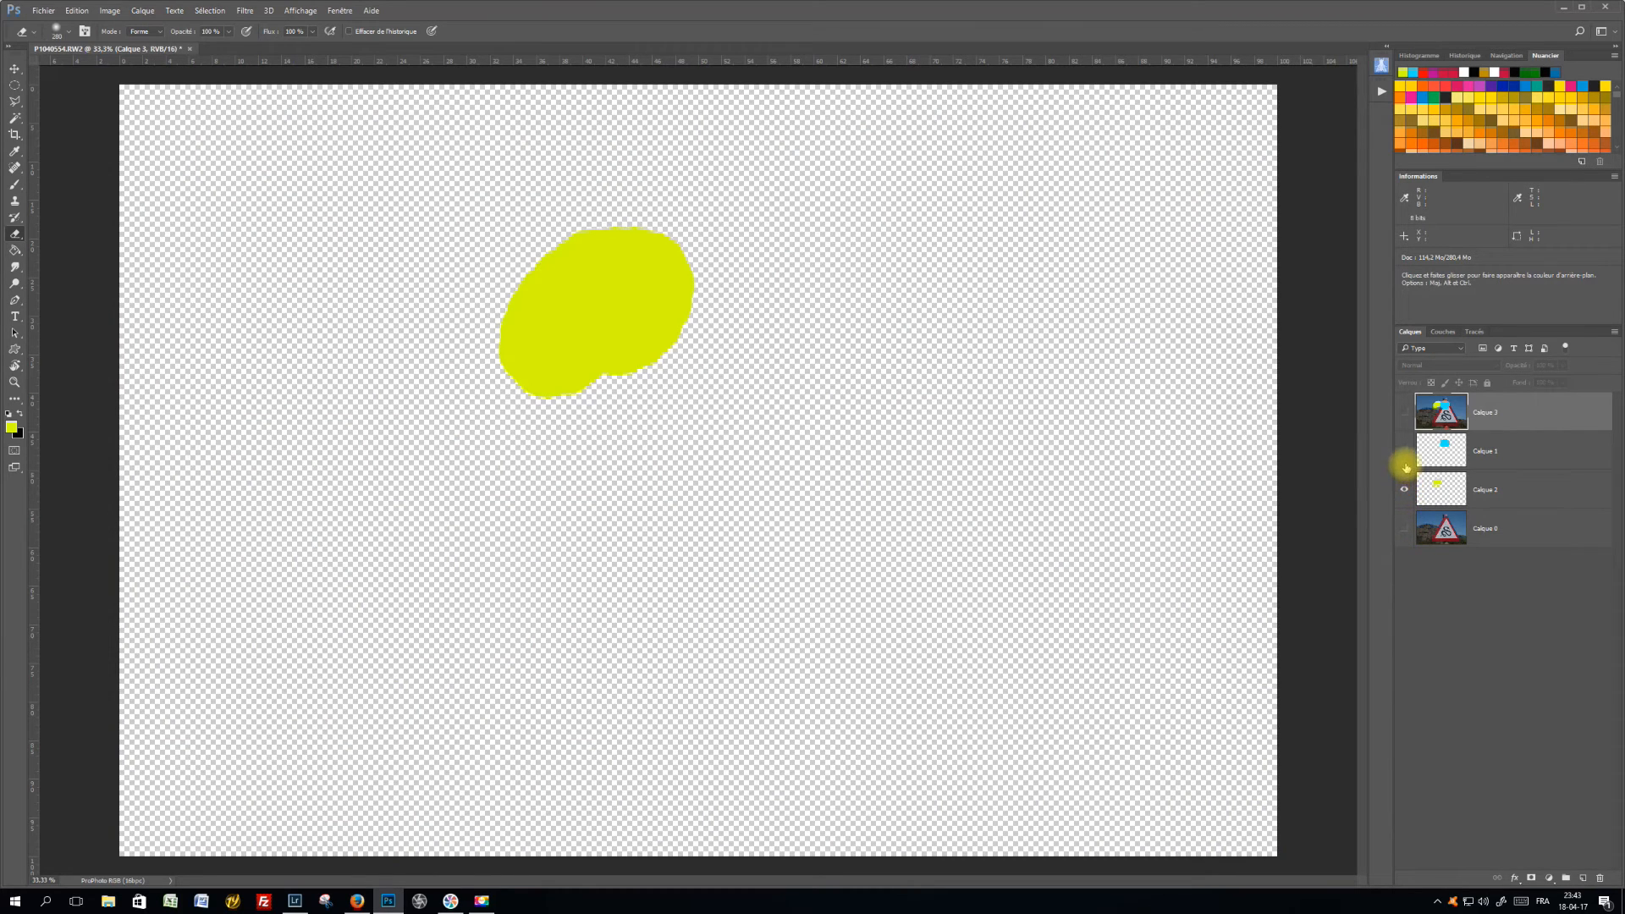
pyautogui.click(1405, 452)
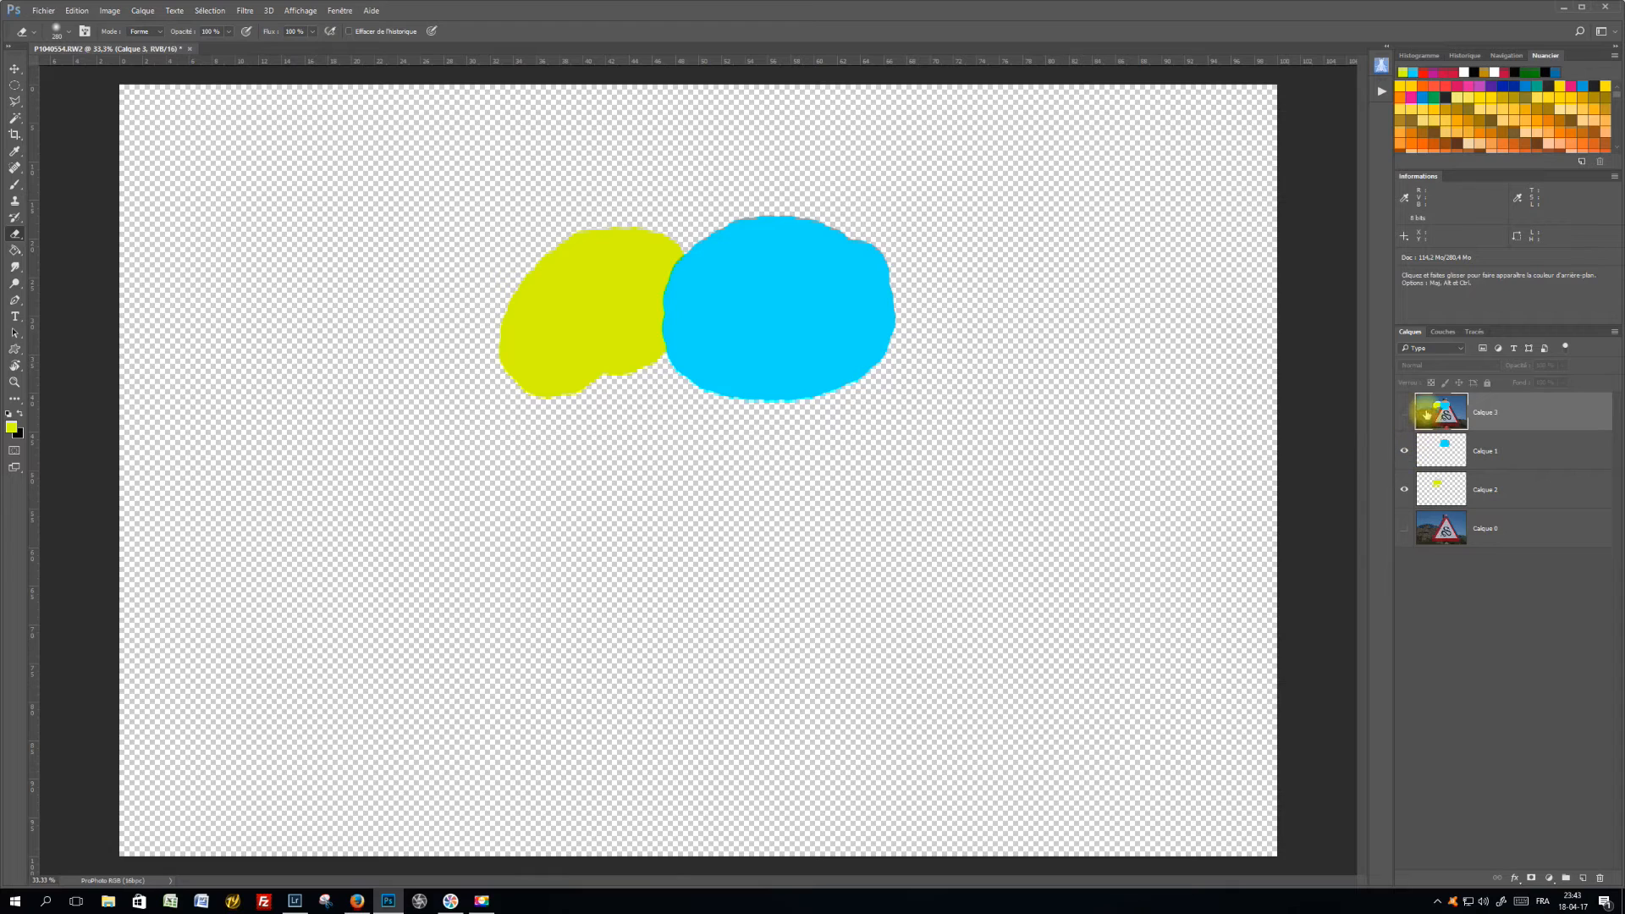
pyautogui.click(1405, 413)
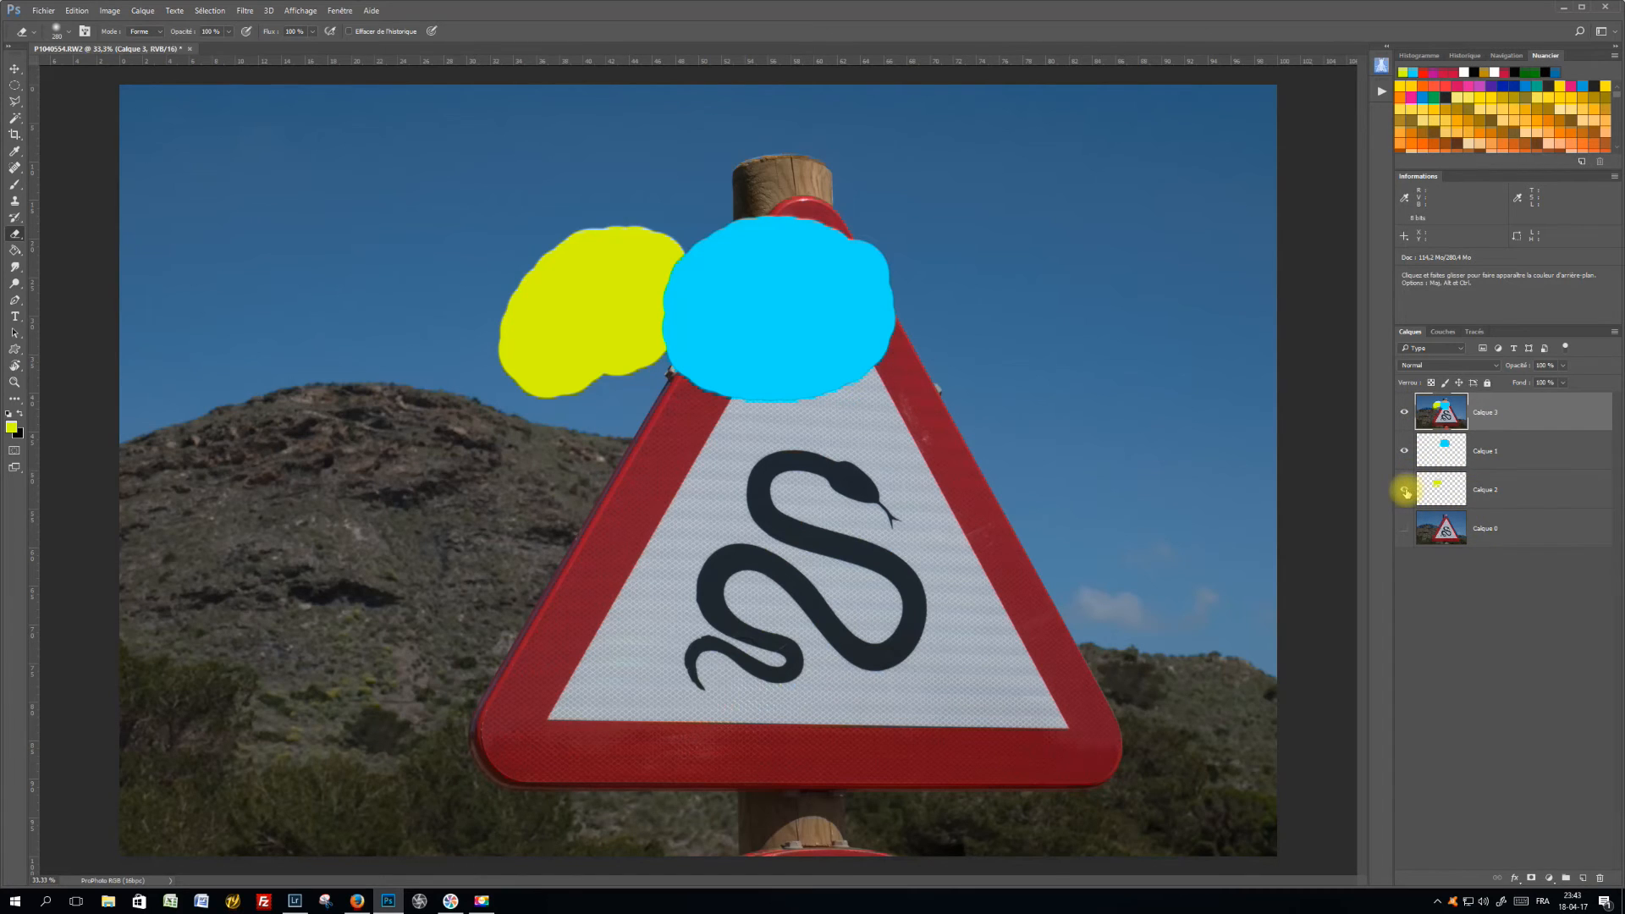
pyautogui.click(1402, 530)
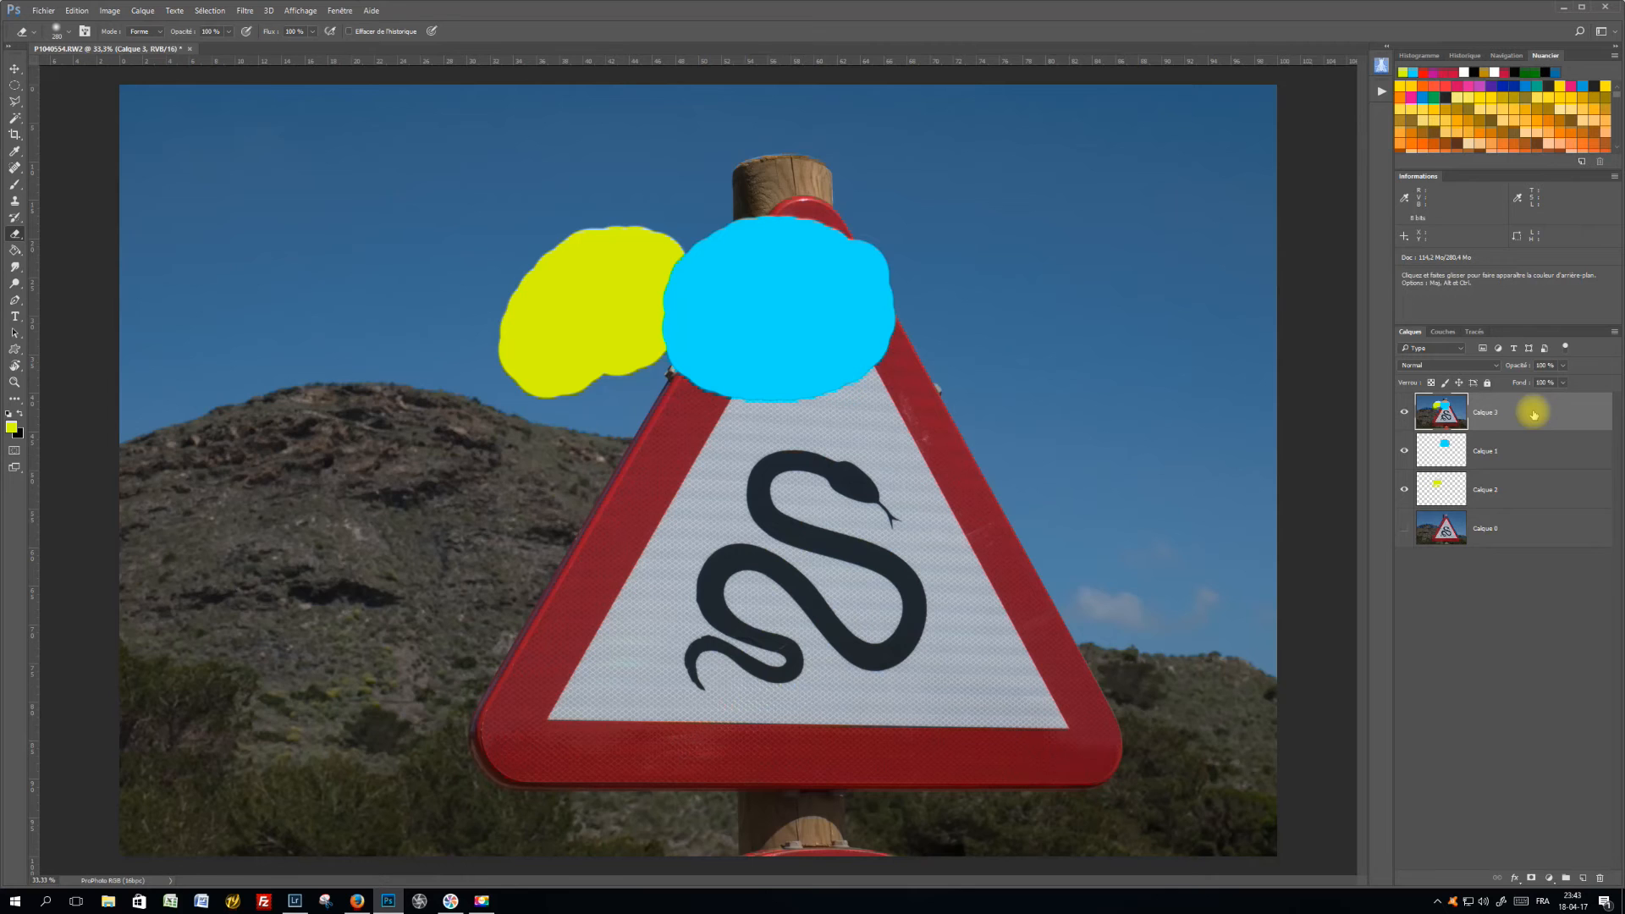
# Delete the merged layer, Calque 3, and make the photo layer, Calque 0, visible again
pyautogui.moveTo(1534, 415); pyautogui.dragTo(1603, 876)
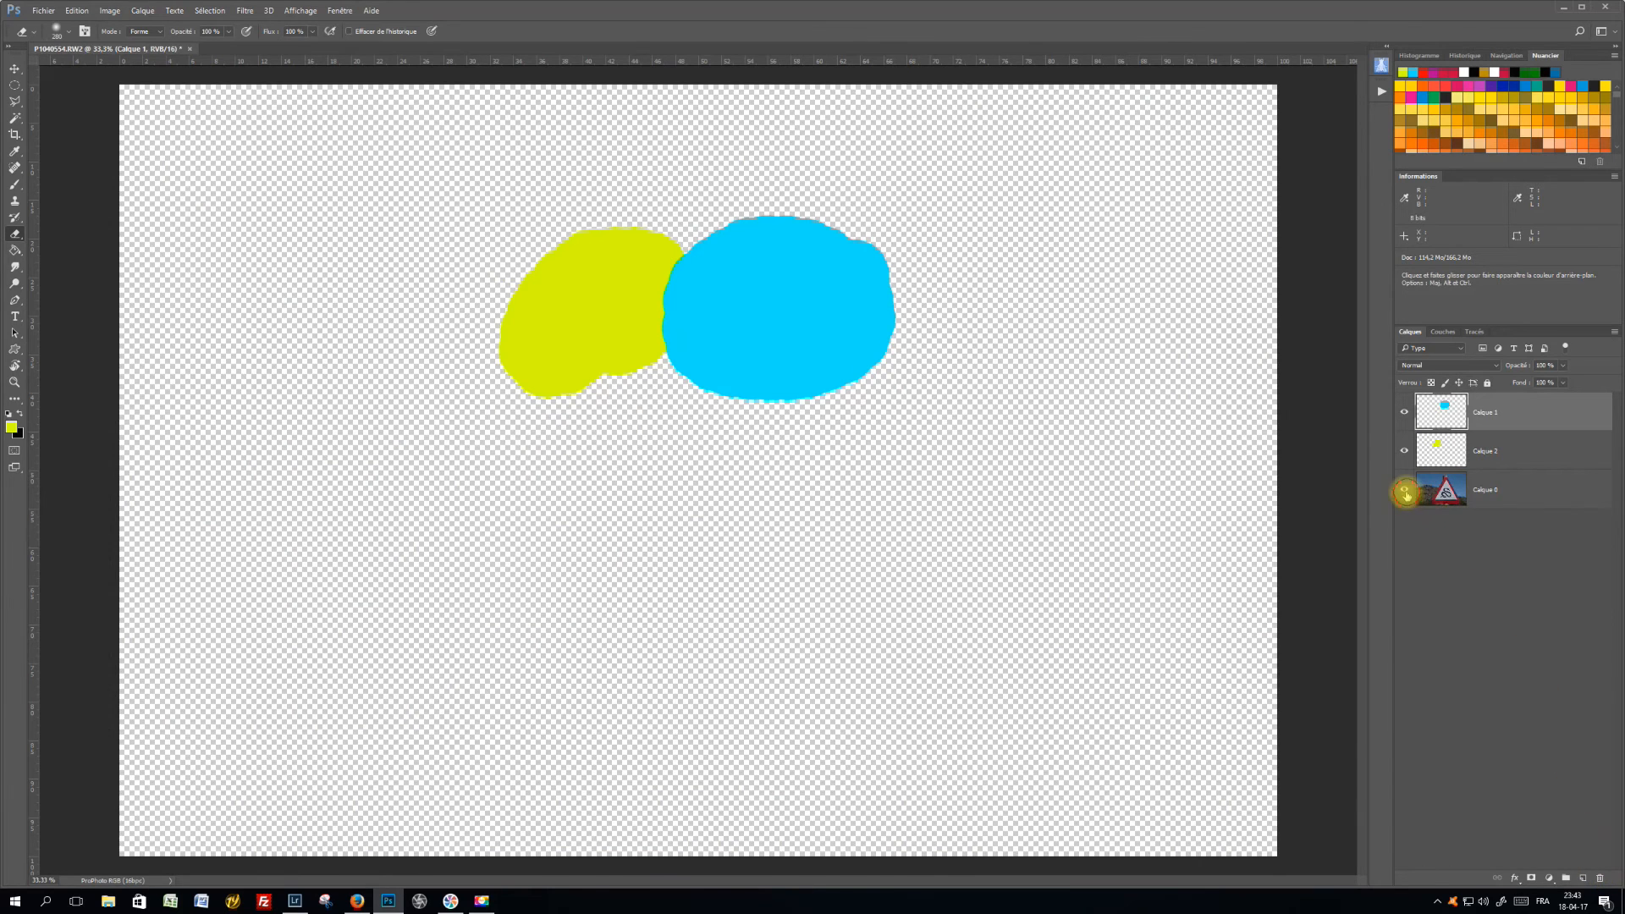
pyautogui.click(1404, 489)
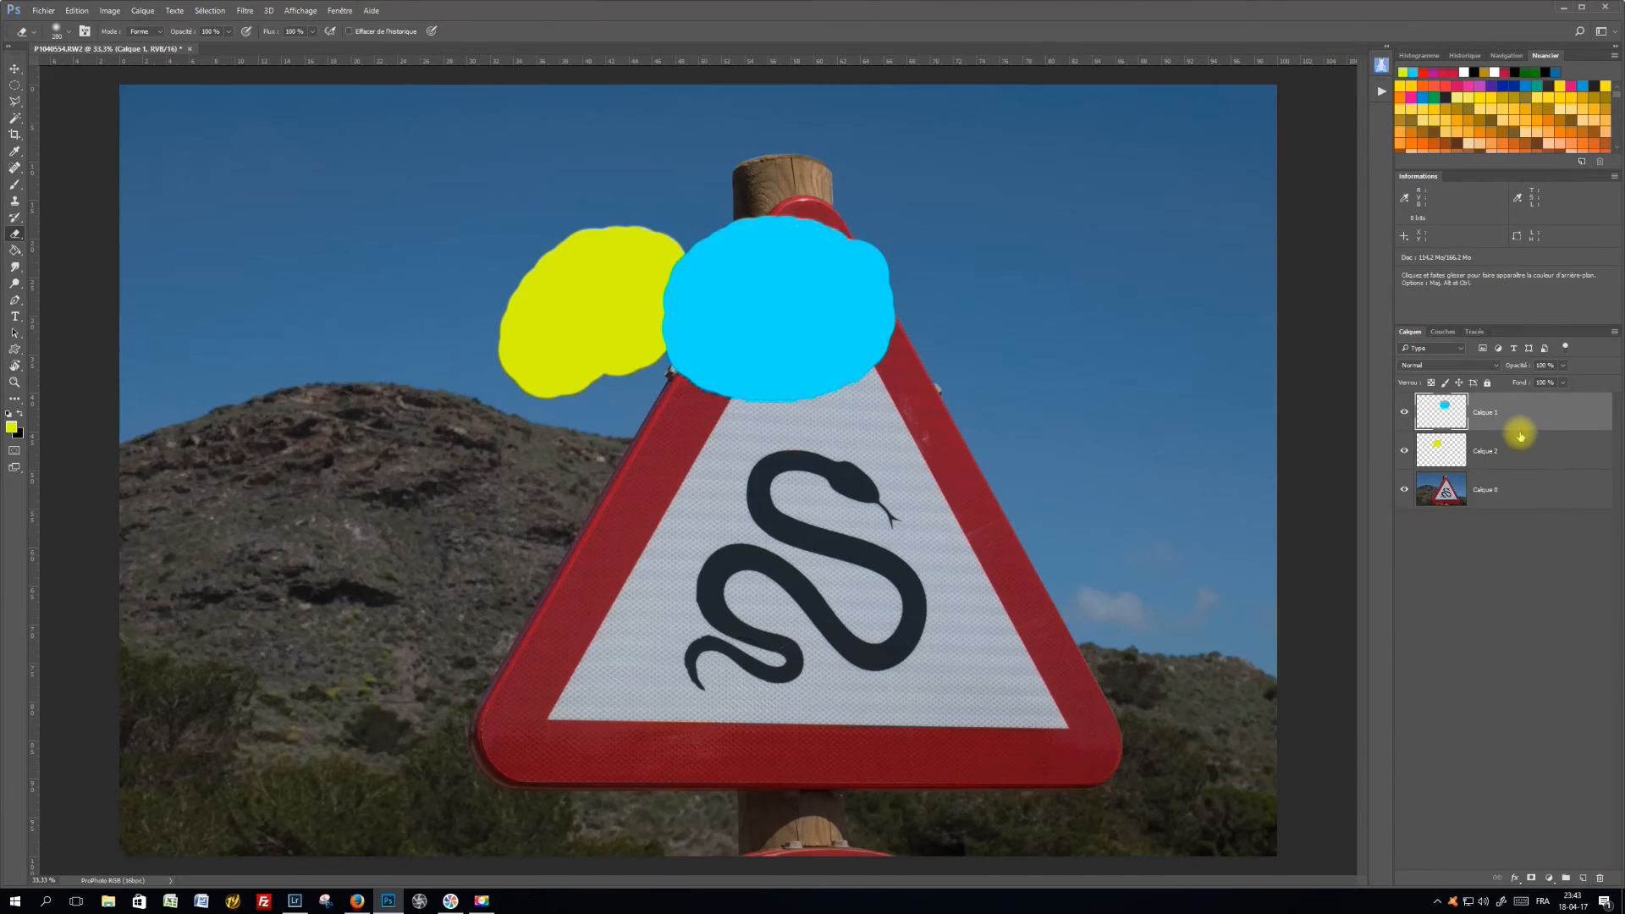
# Review the opacity control and the list of blend modes for Calque 1 without changing either
pyautogui.click(1563, 365)
pyautogui.moveTo(1564, 379)
pyautogui.mouseDown()
pyautogui.moveTo(1512, 378)
pyautogui.moveTo(1567, 385)
pyautogui.mouseUp()
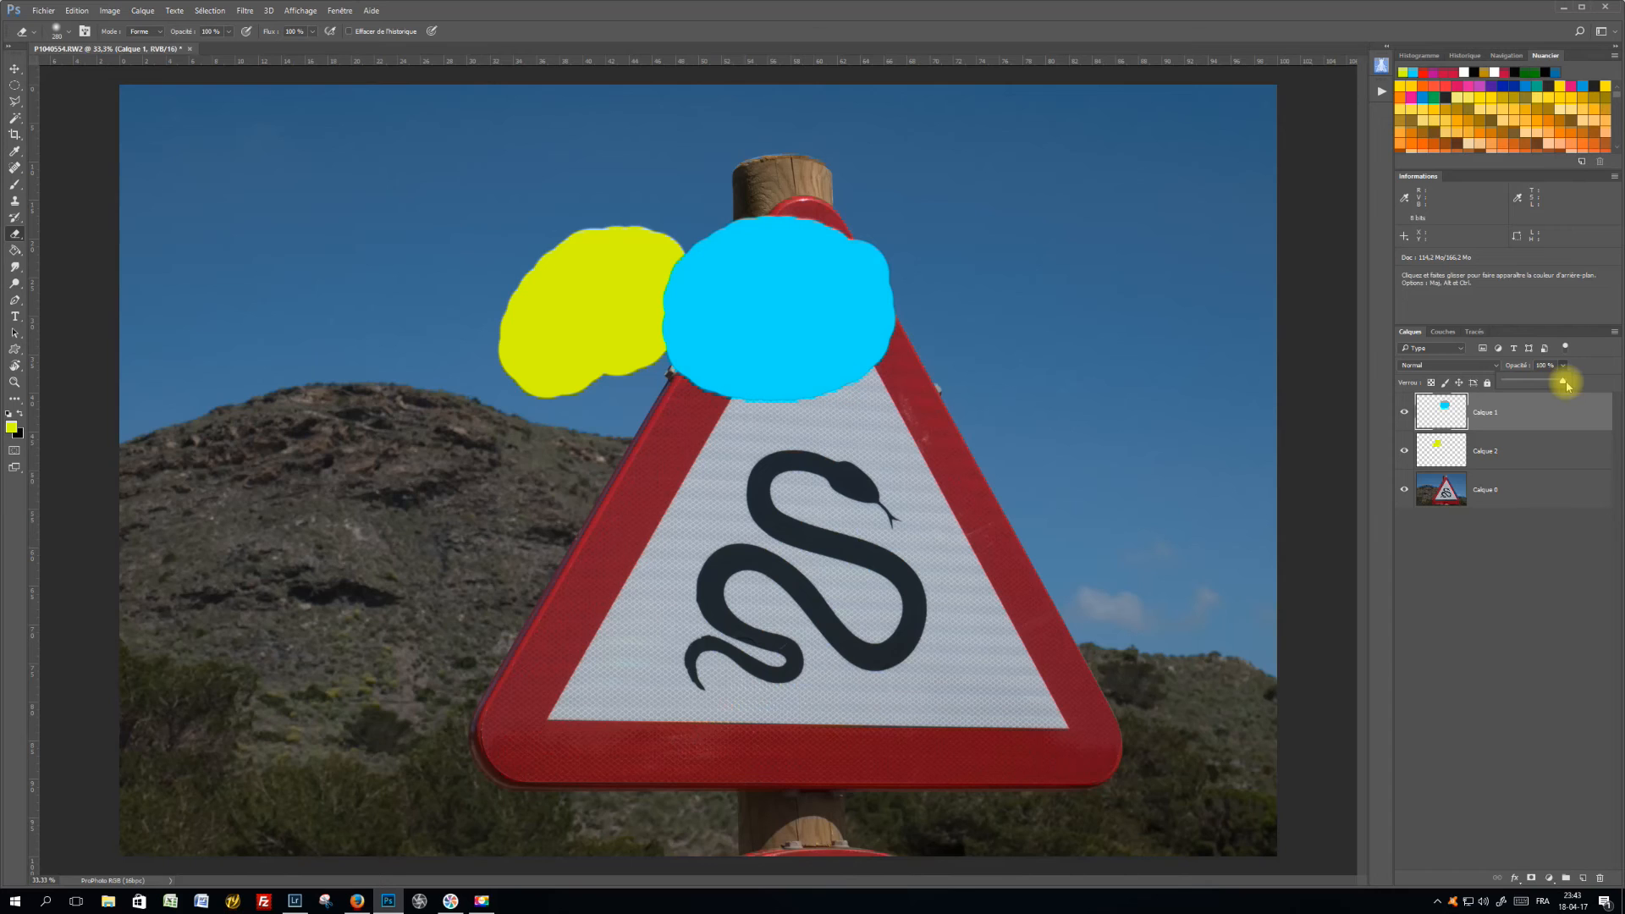
pyautogui.click(1497, 365)
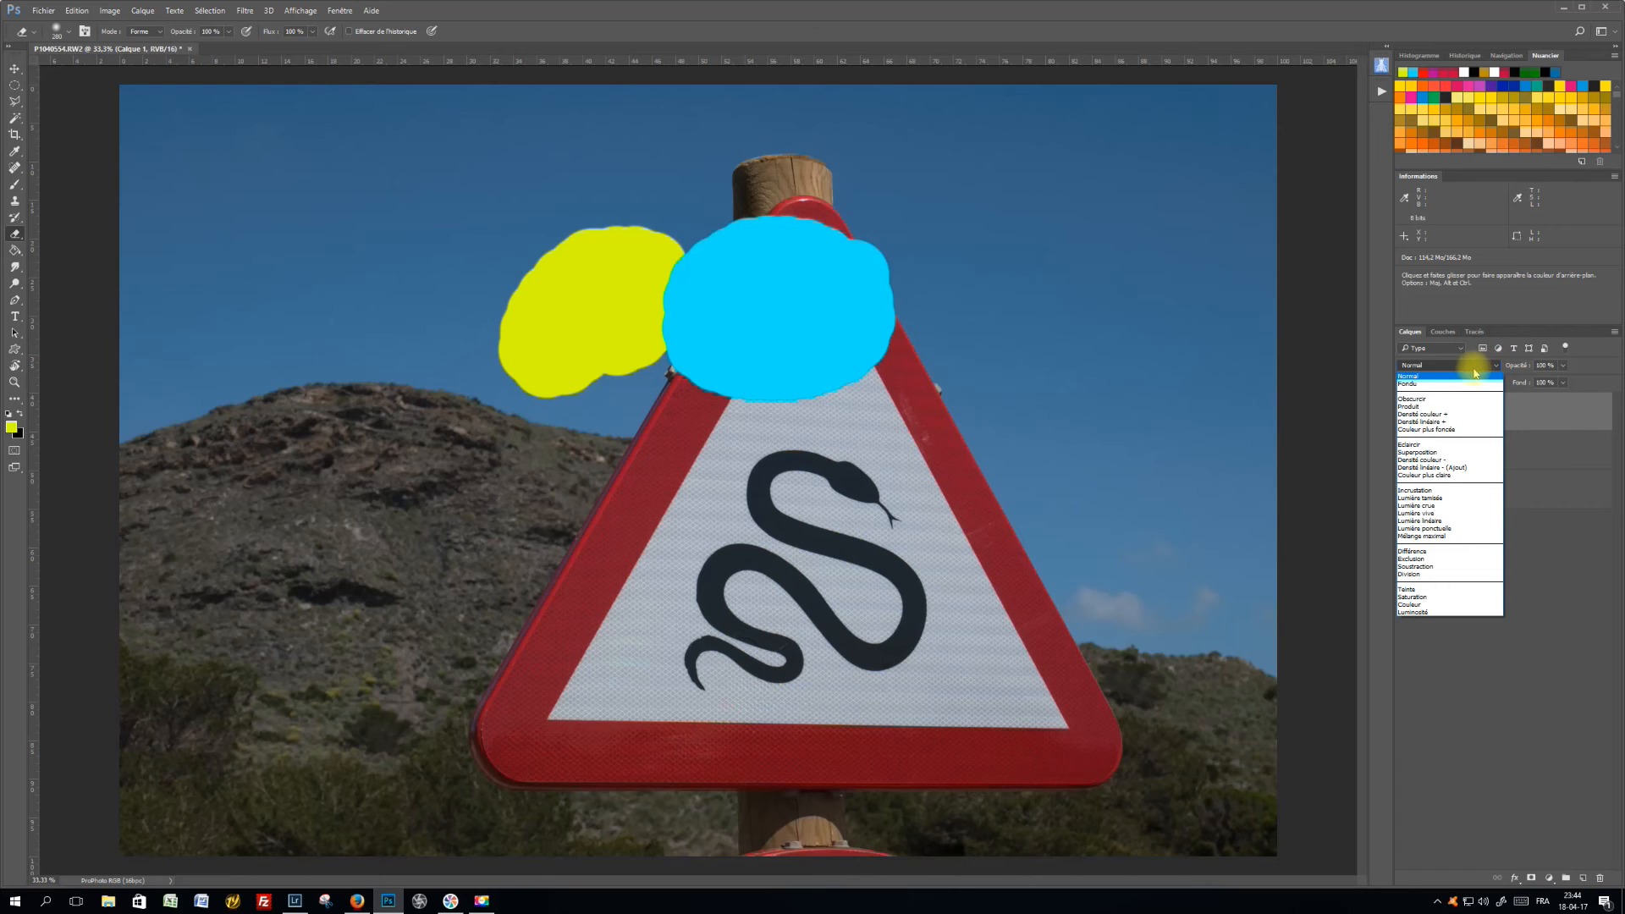
pyautogui.click(1524, 418)
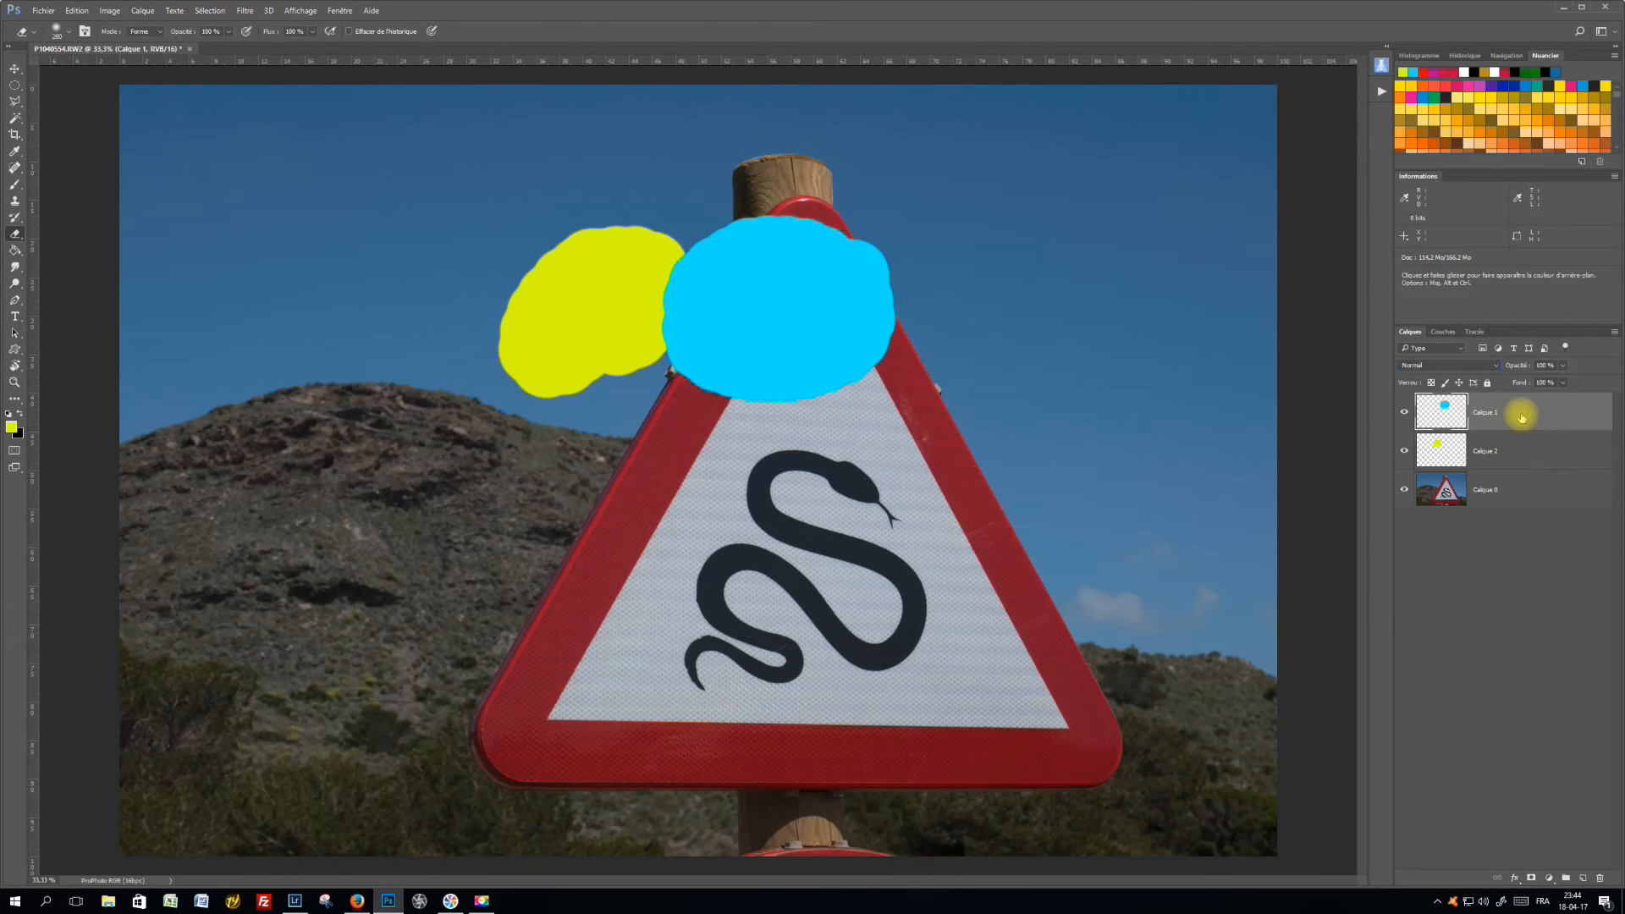
# Examine the filter types available for sorting the layers by kind, effect, mode or colour
pyautogui.click(1463, 350)
pyautogui.click(1462, 351)
pyautogui.click(1462, 351)
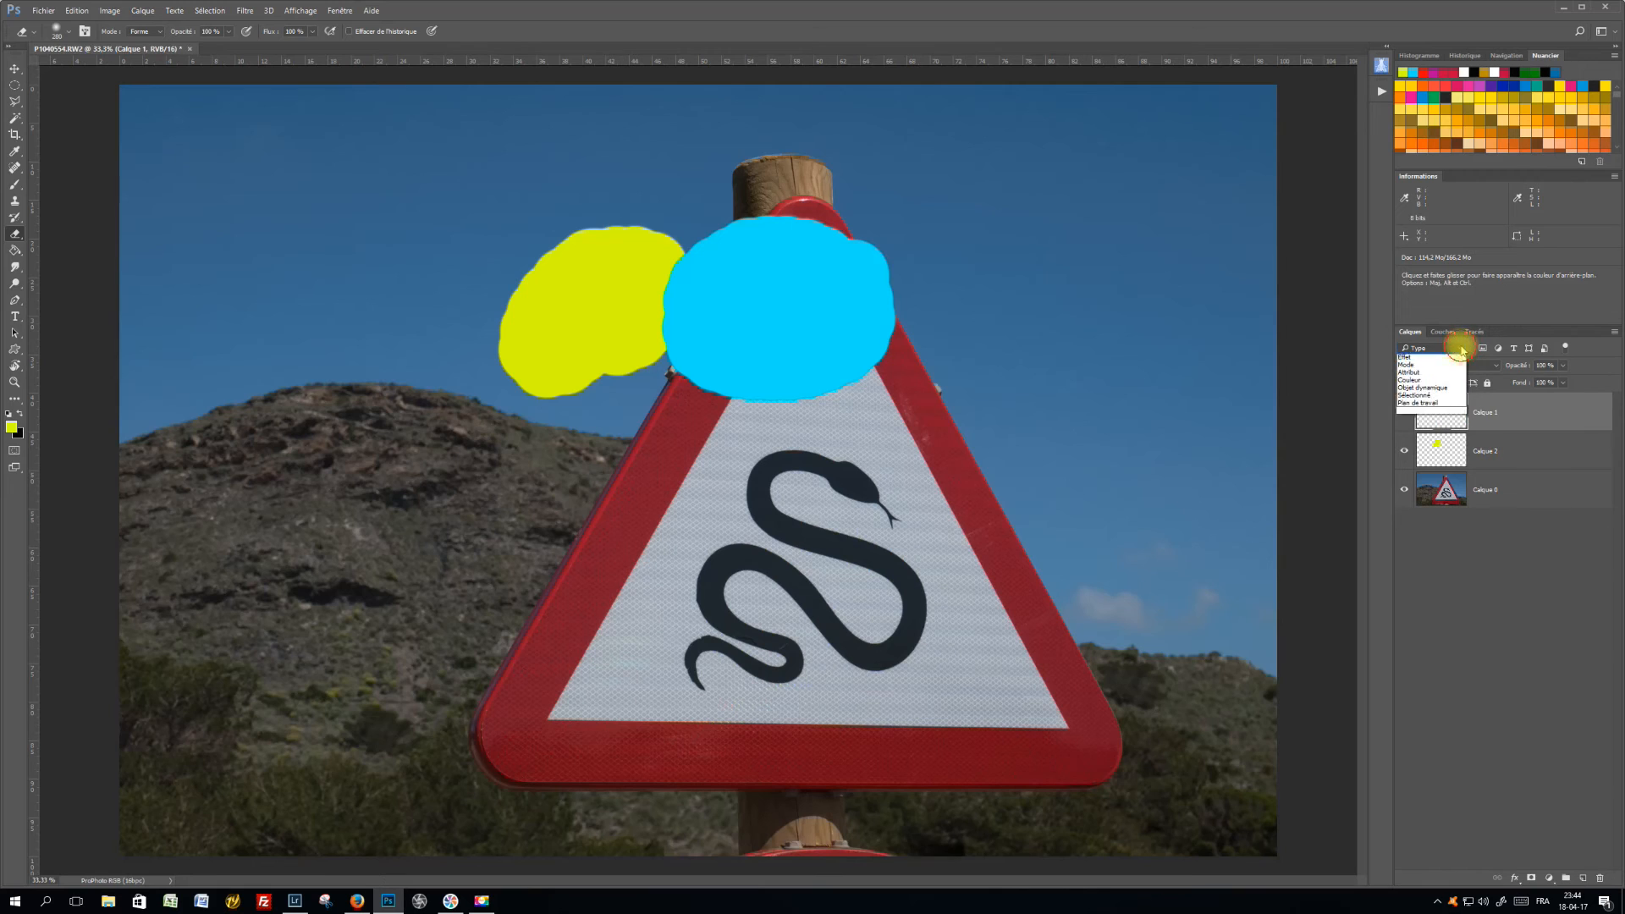
pyautogui.click(1461, 352)
pyautogui.click(1461, 351)
pyautogui.click(1460, 353)
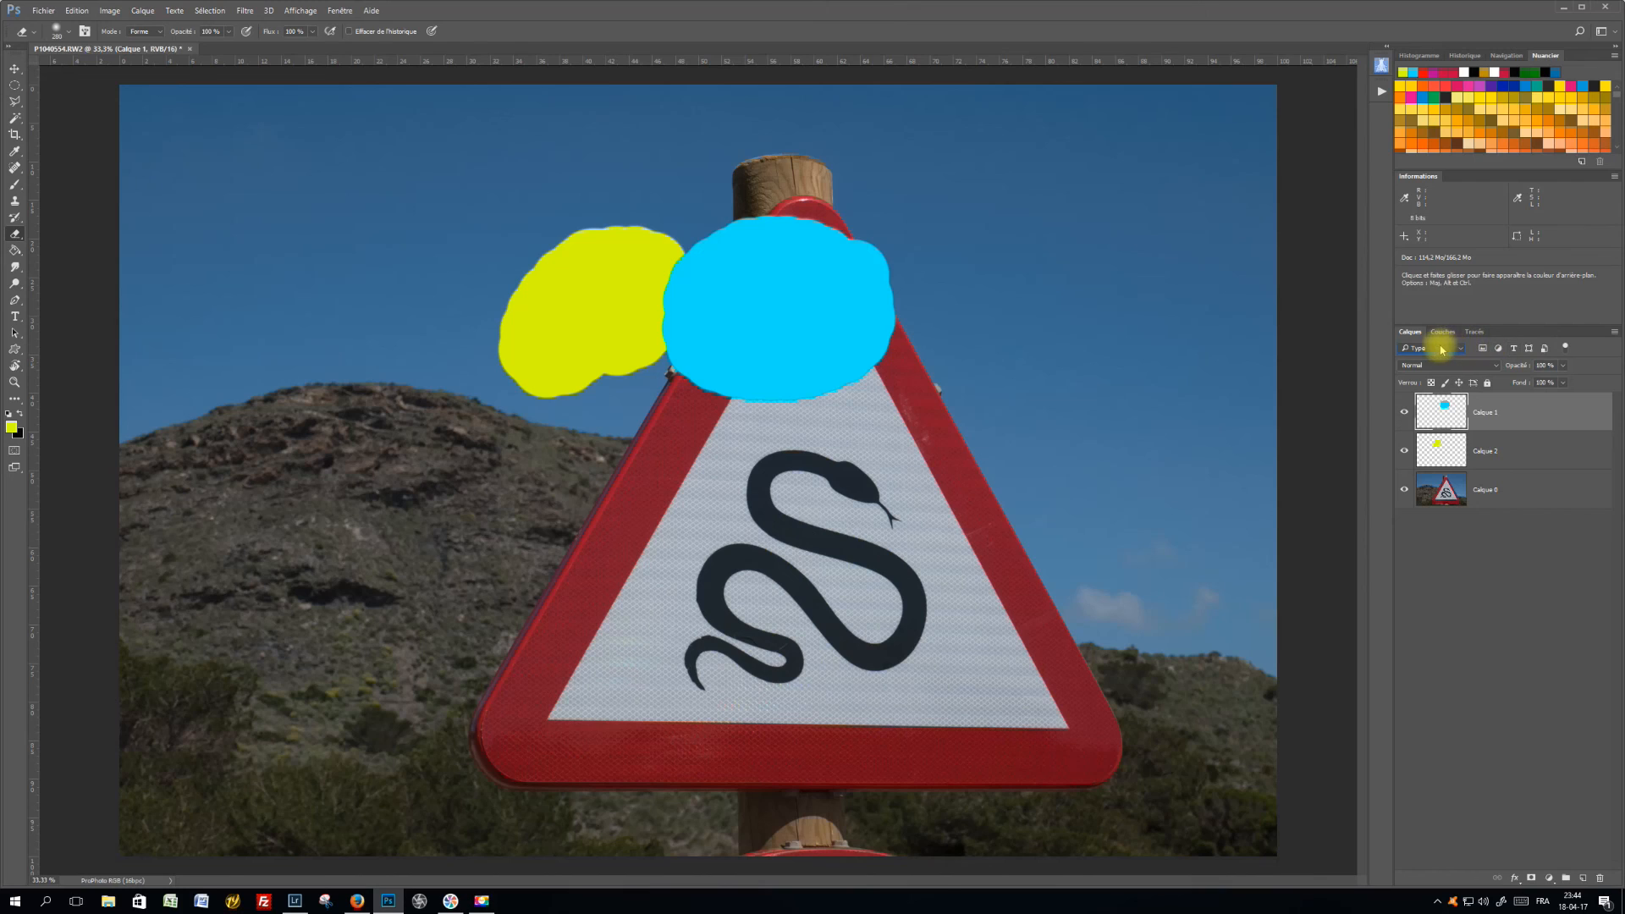
pyautogui.click(1439, 349)
pyautogui.click(1441, 349)
# Rename the yellow-green blob's layer, Calque 2, as dessin
pyautogui.doubleClick(1487, 450)
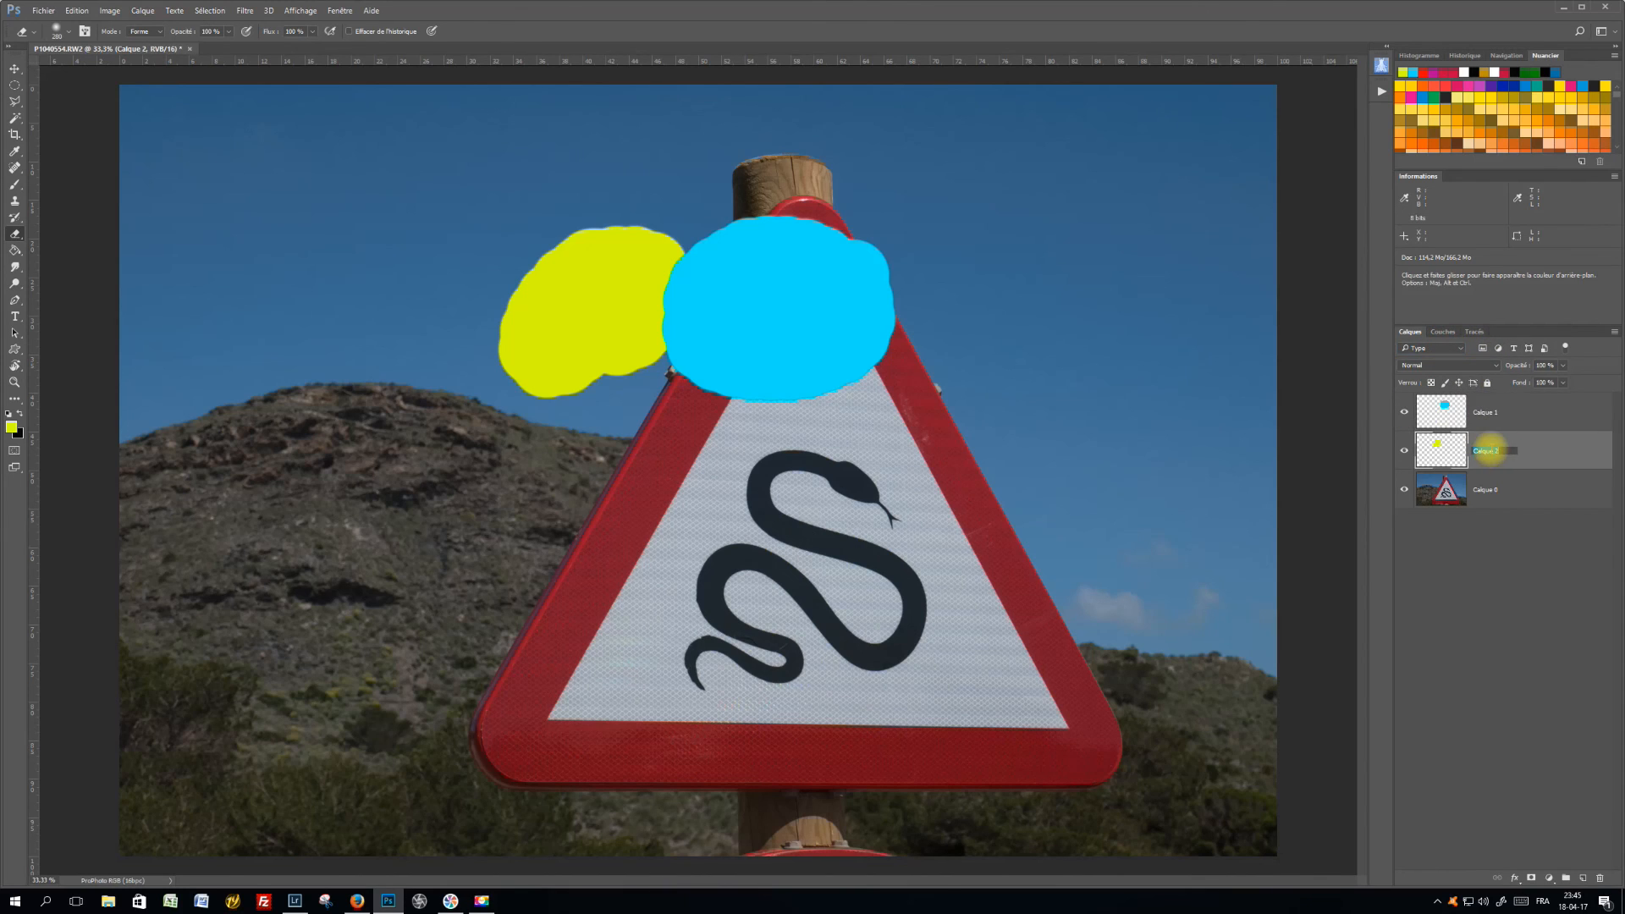
pyautogui.write('dessin')
pyautogui.click(1490, 450)
pyautogui.press('Return')
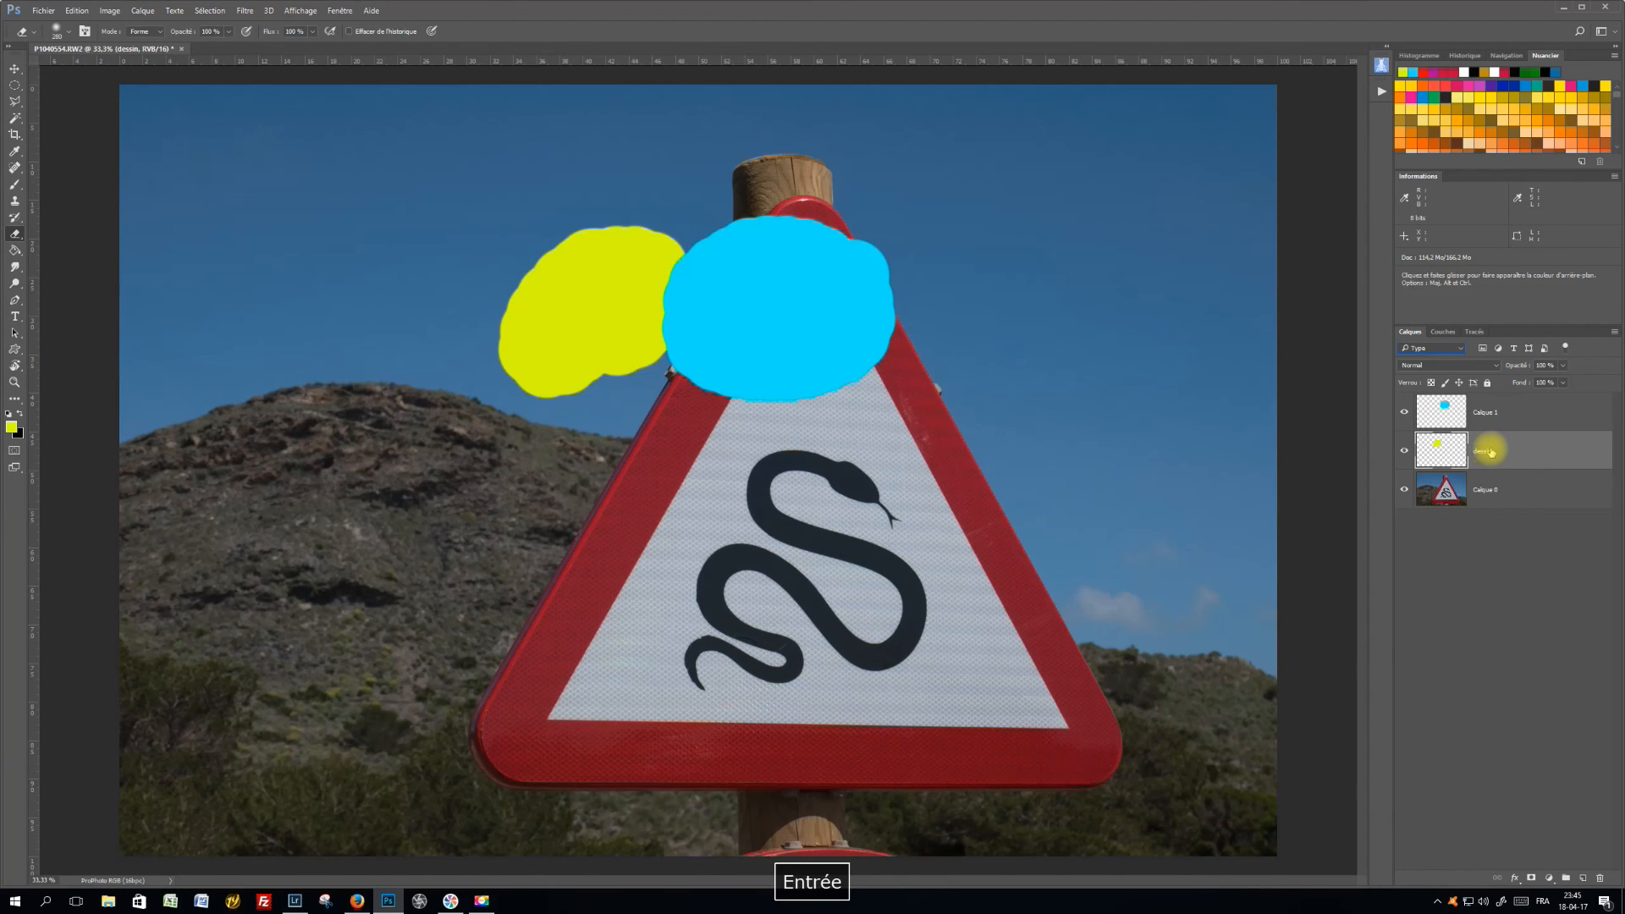
# Filter the layer list by name (Nom) with the search text dessin
pyautogui.click(1444, 350)
pyautogui.click(1445, 350)
pyautogui.click(1426, 349)
pyautogui.click(1409, 350)
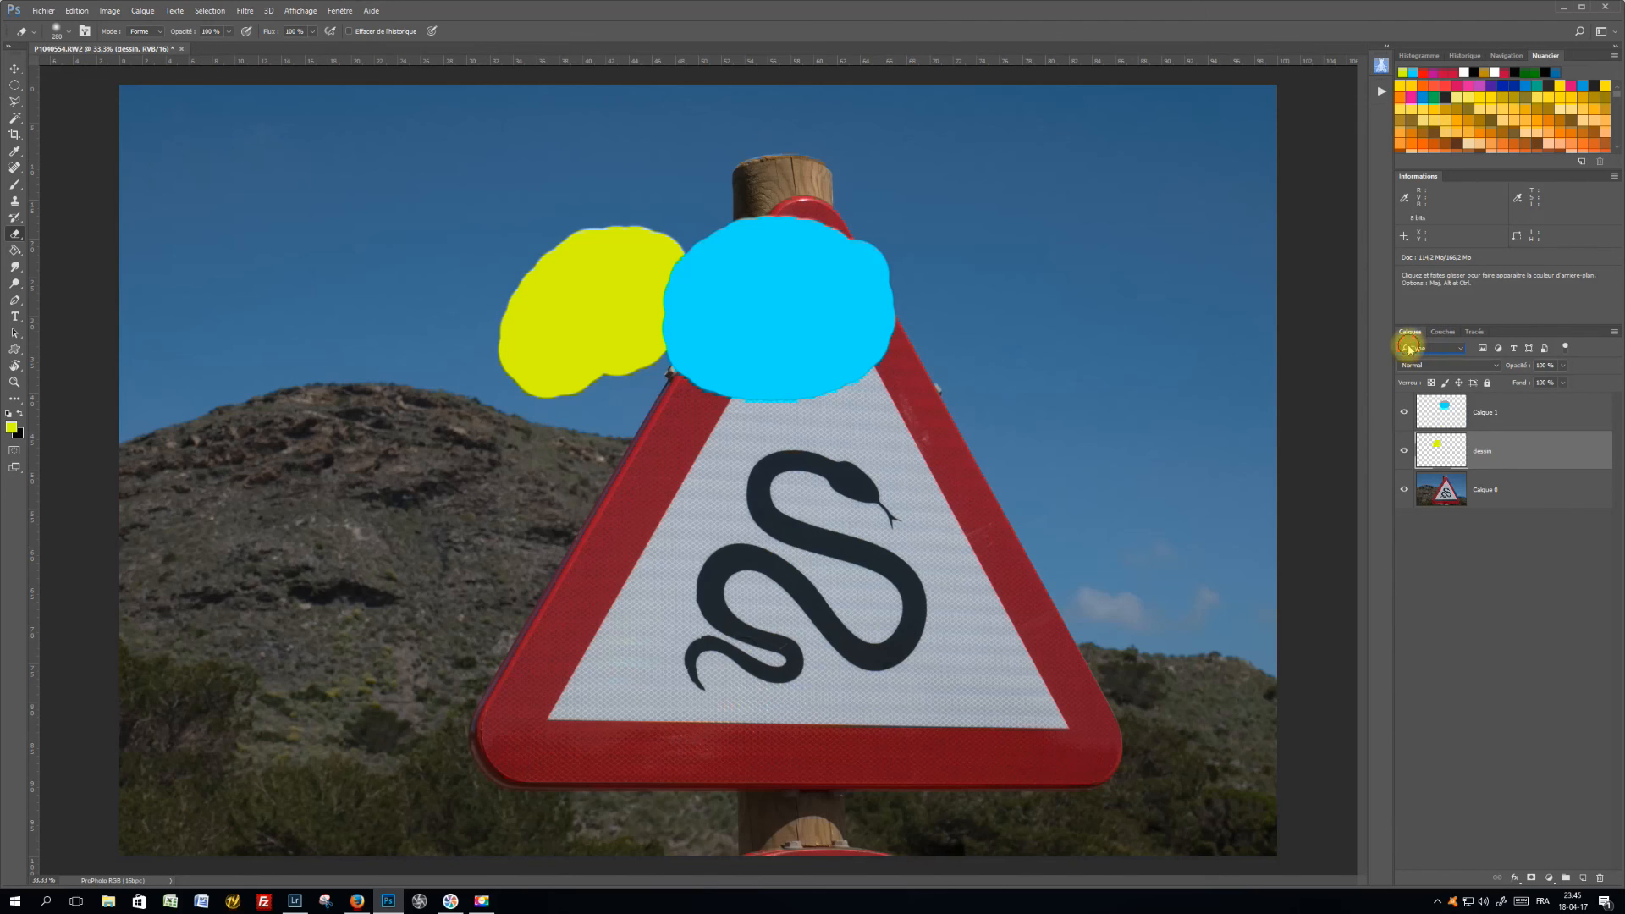
pyautogui.click(1409, 349)
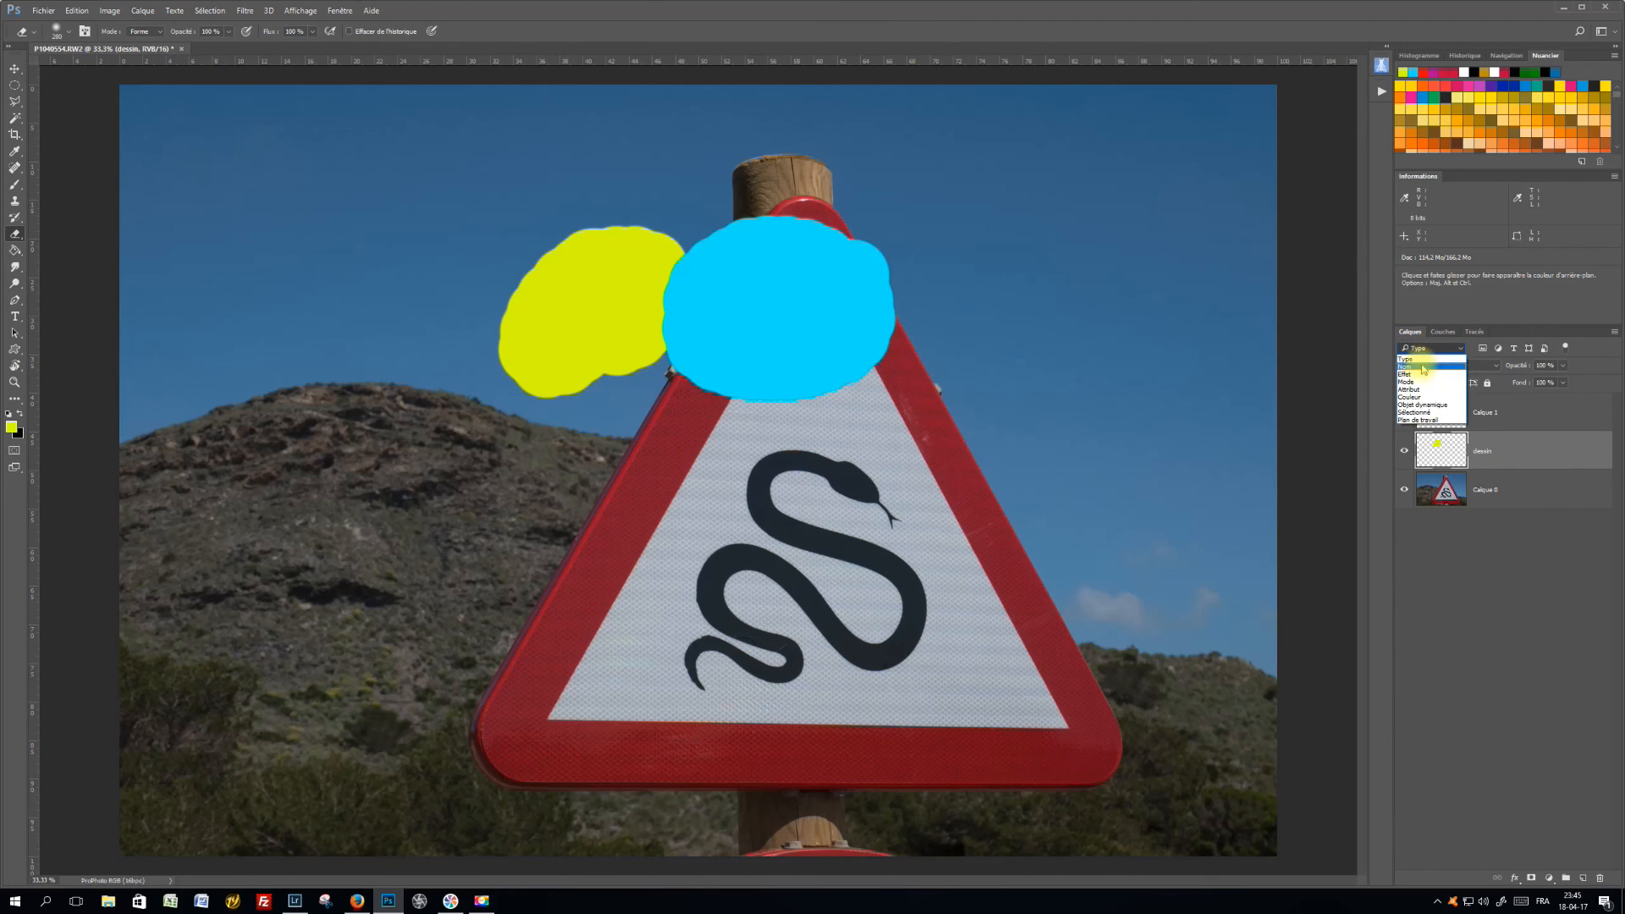
pyautogui.click(1423, 367)
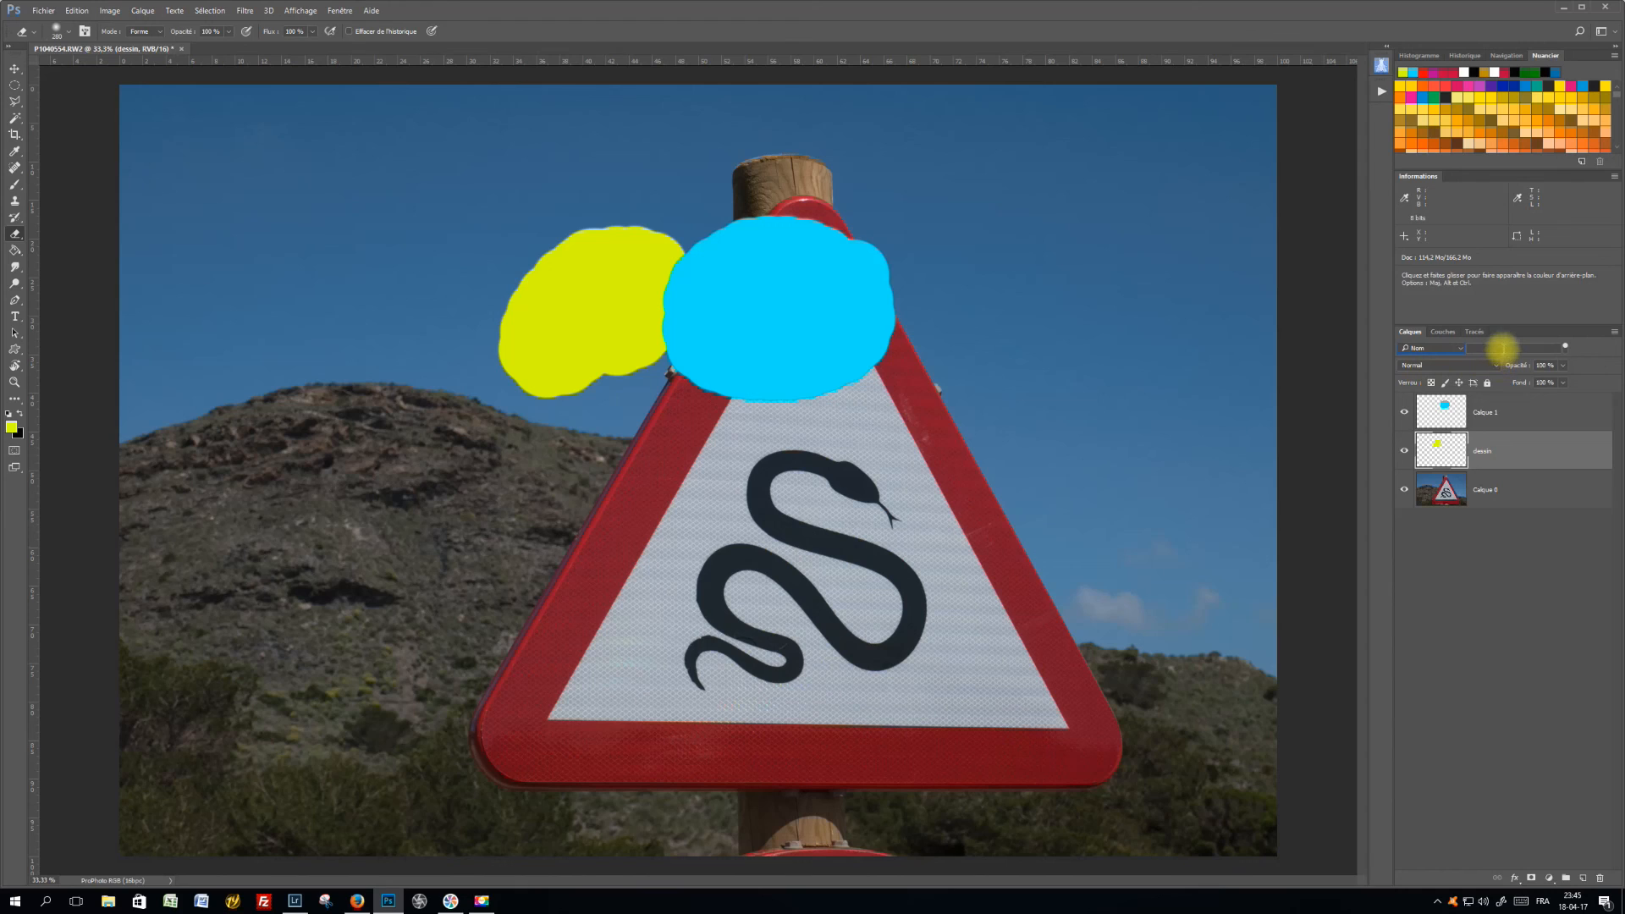
pyautogui.write('dessin')
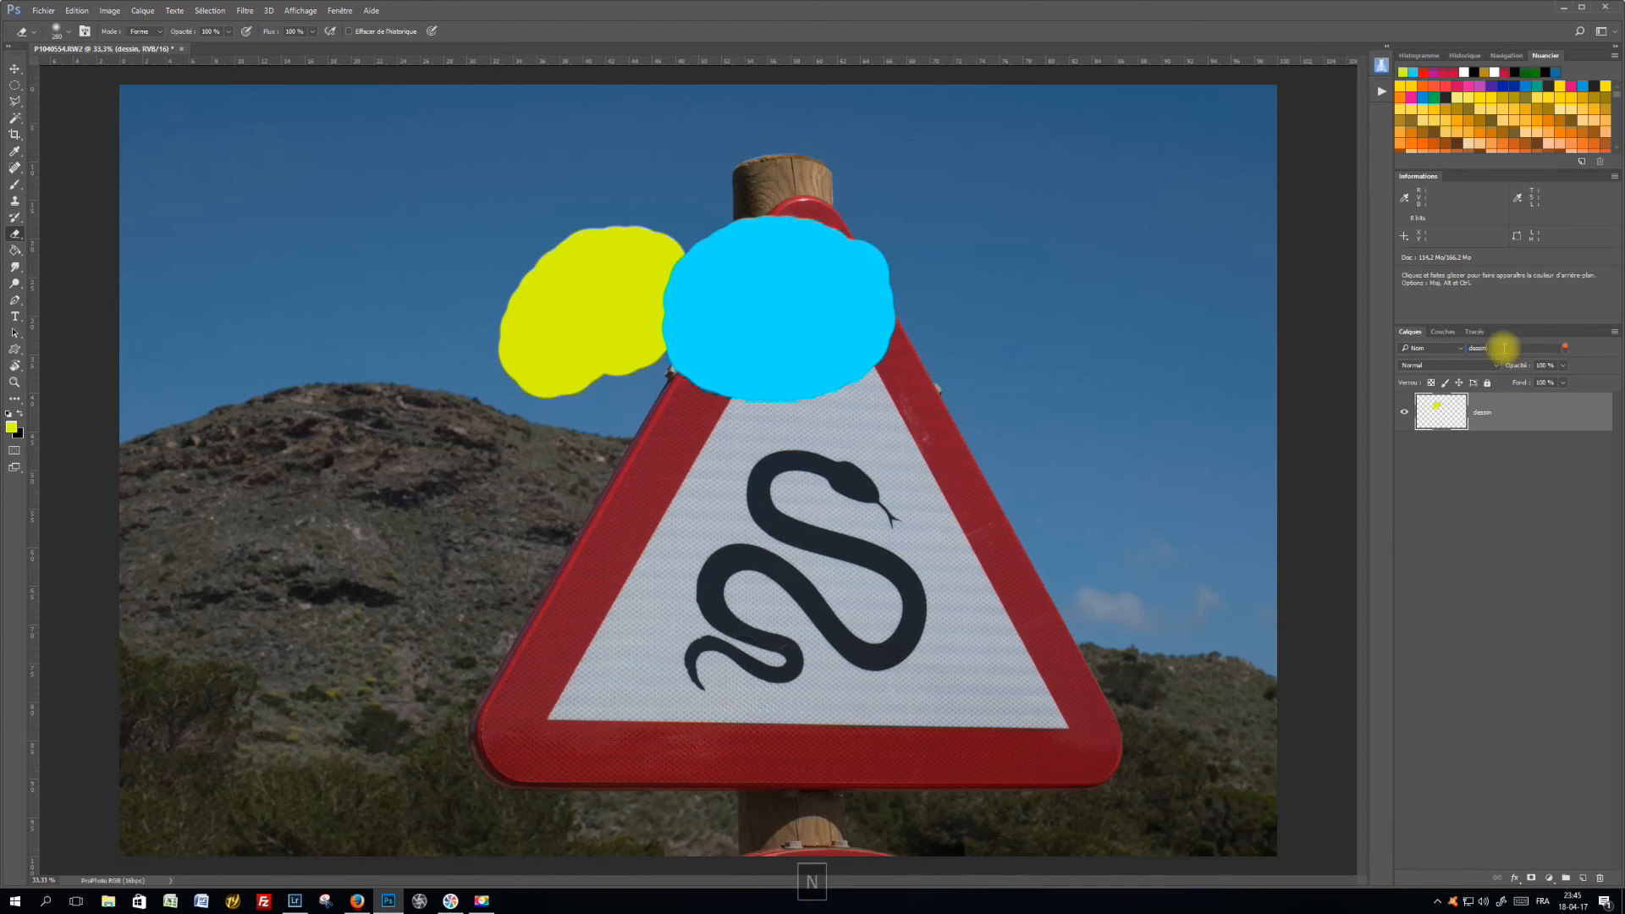
# Switch the layer name filter off and back on twice to compare the full and filtered layer lists
pyautogui.click(1565, 349)
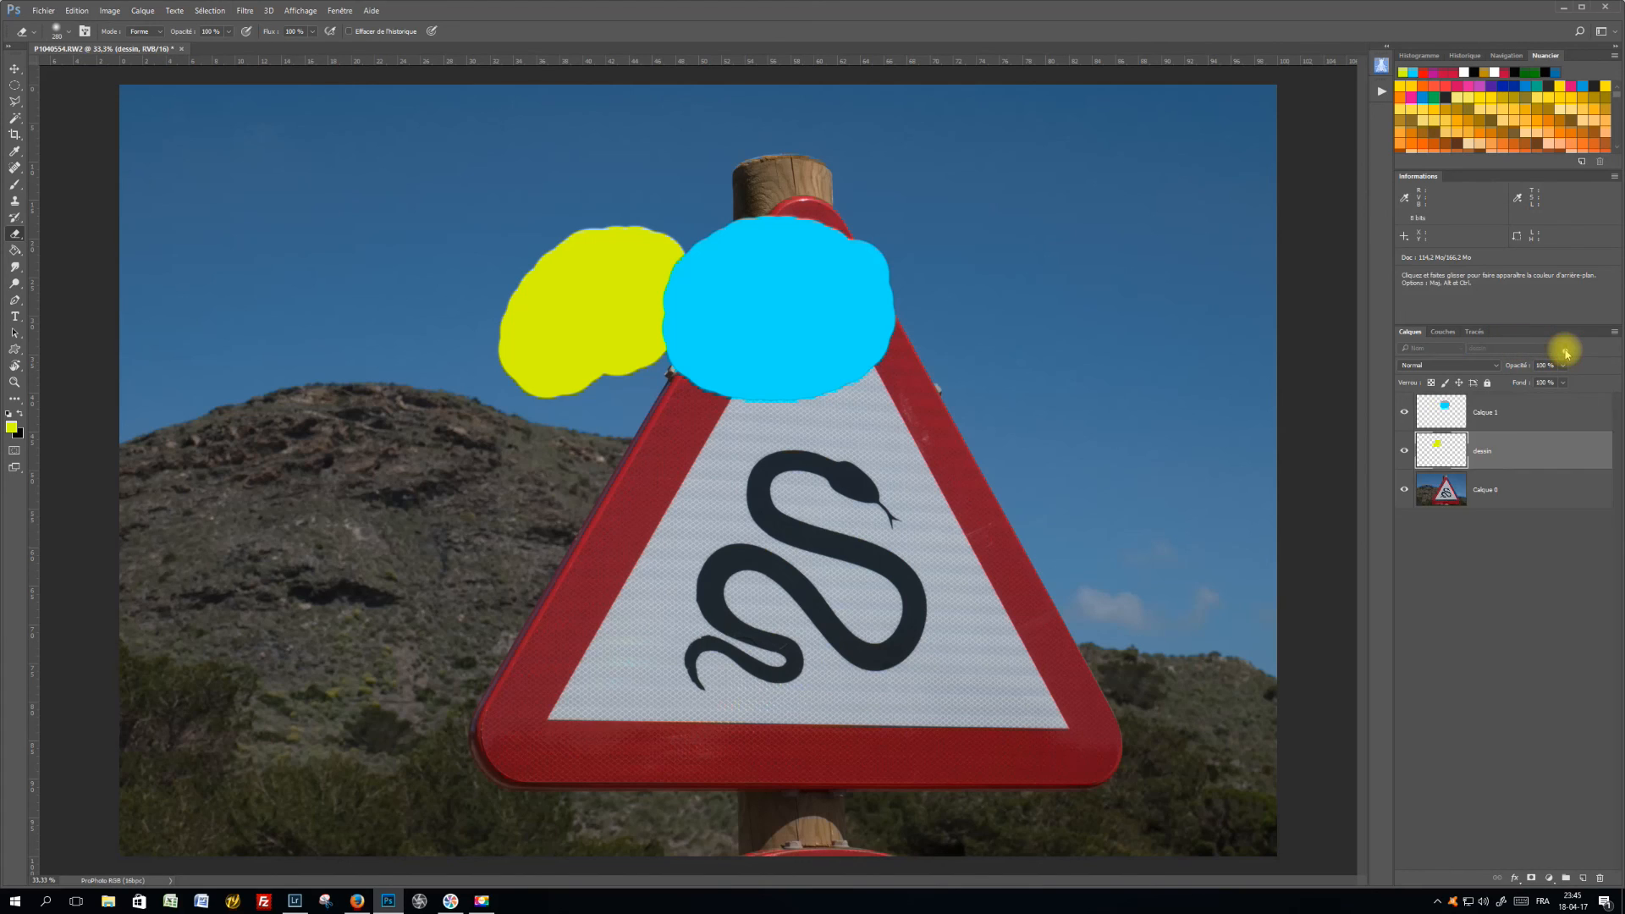
pyautogui.click(1565, 348)
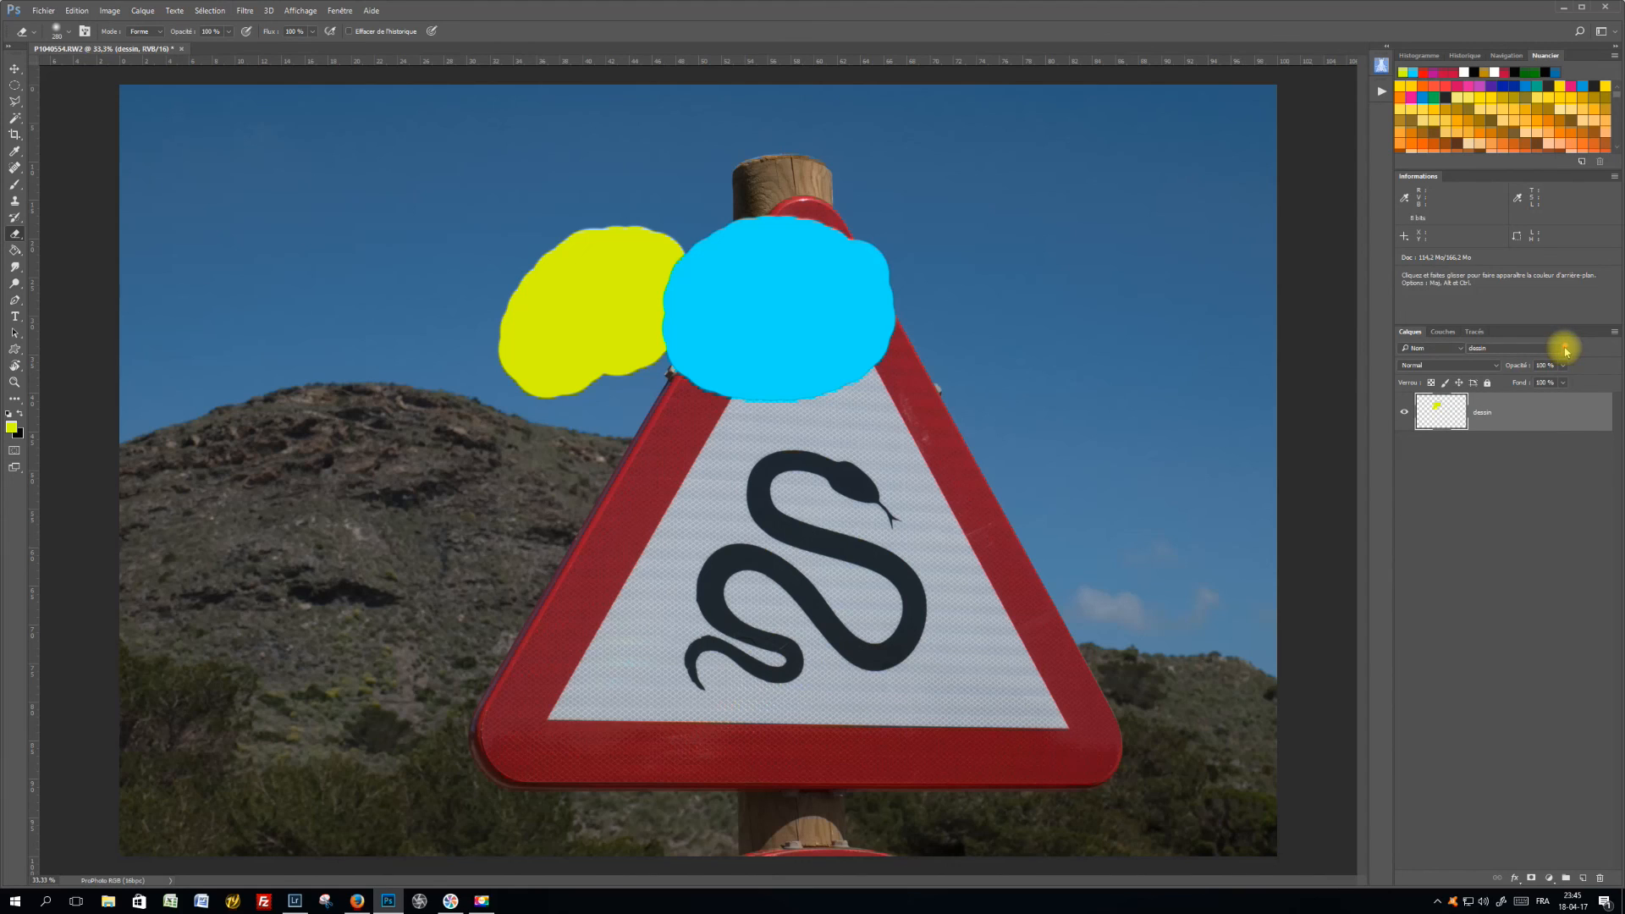
pyautogui.click(1565, 349)
pyautogui.click(1565, 349)
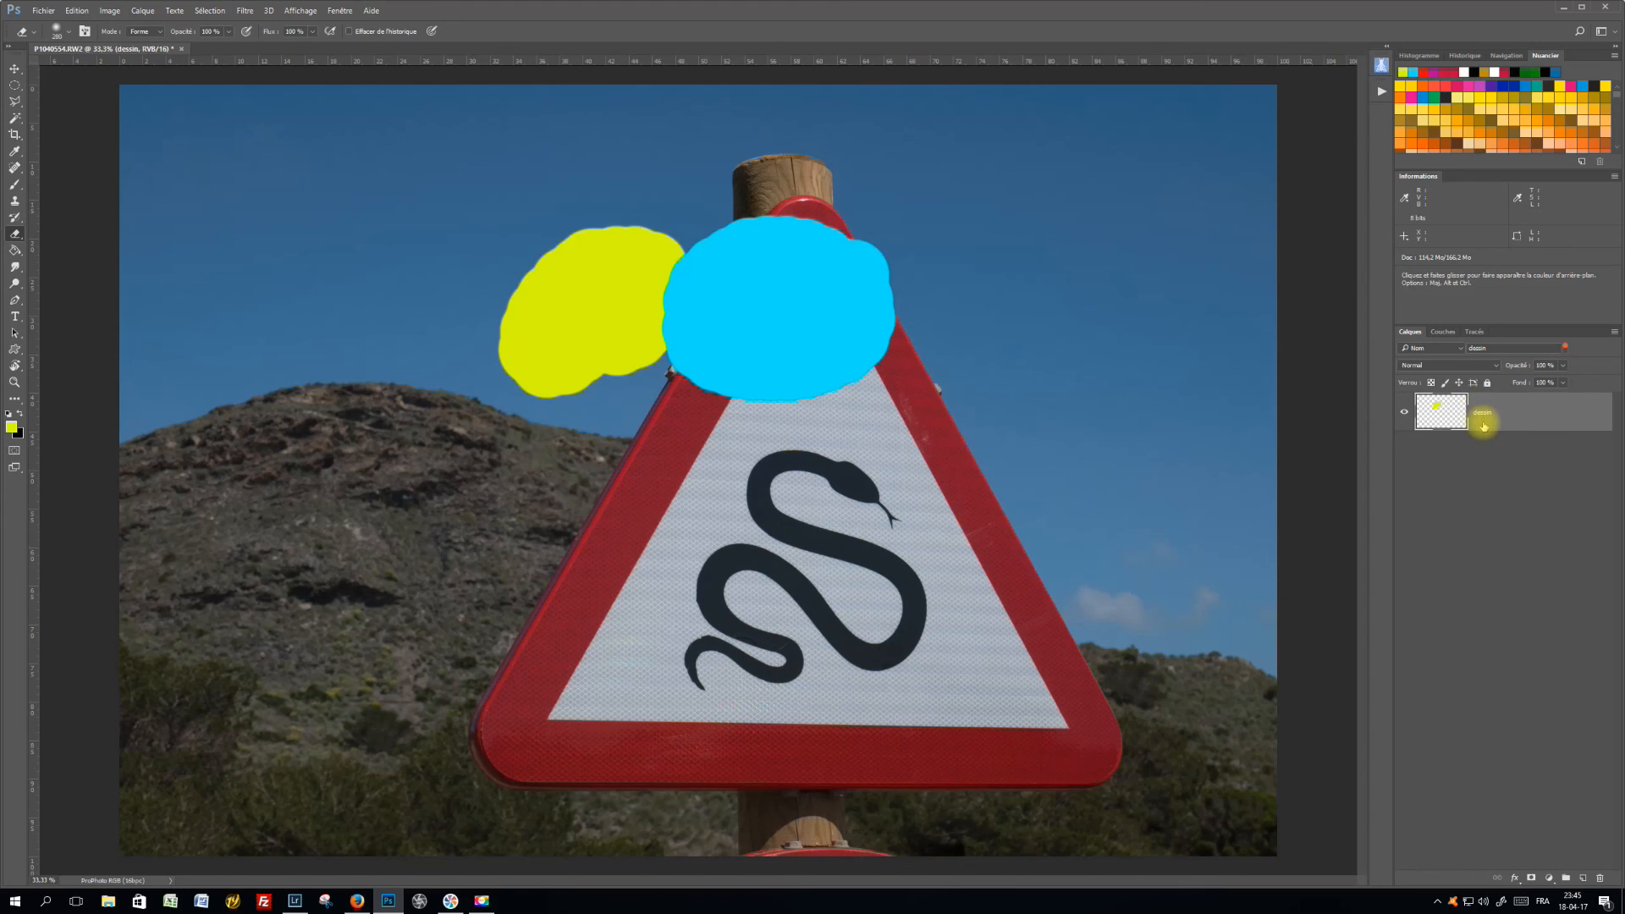
# Return the layer filter to Type, and filter the layers by effect (Effet) with Biseautage & estampage
pyautogui.click(1441, 348)
pyautogui.click(1429, 360)
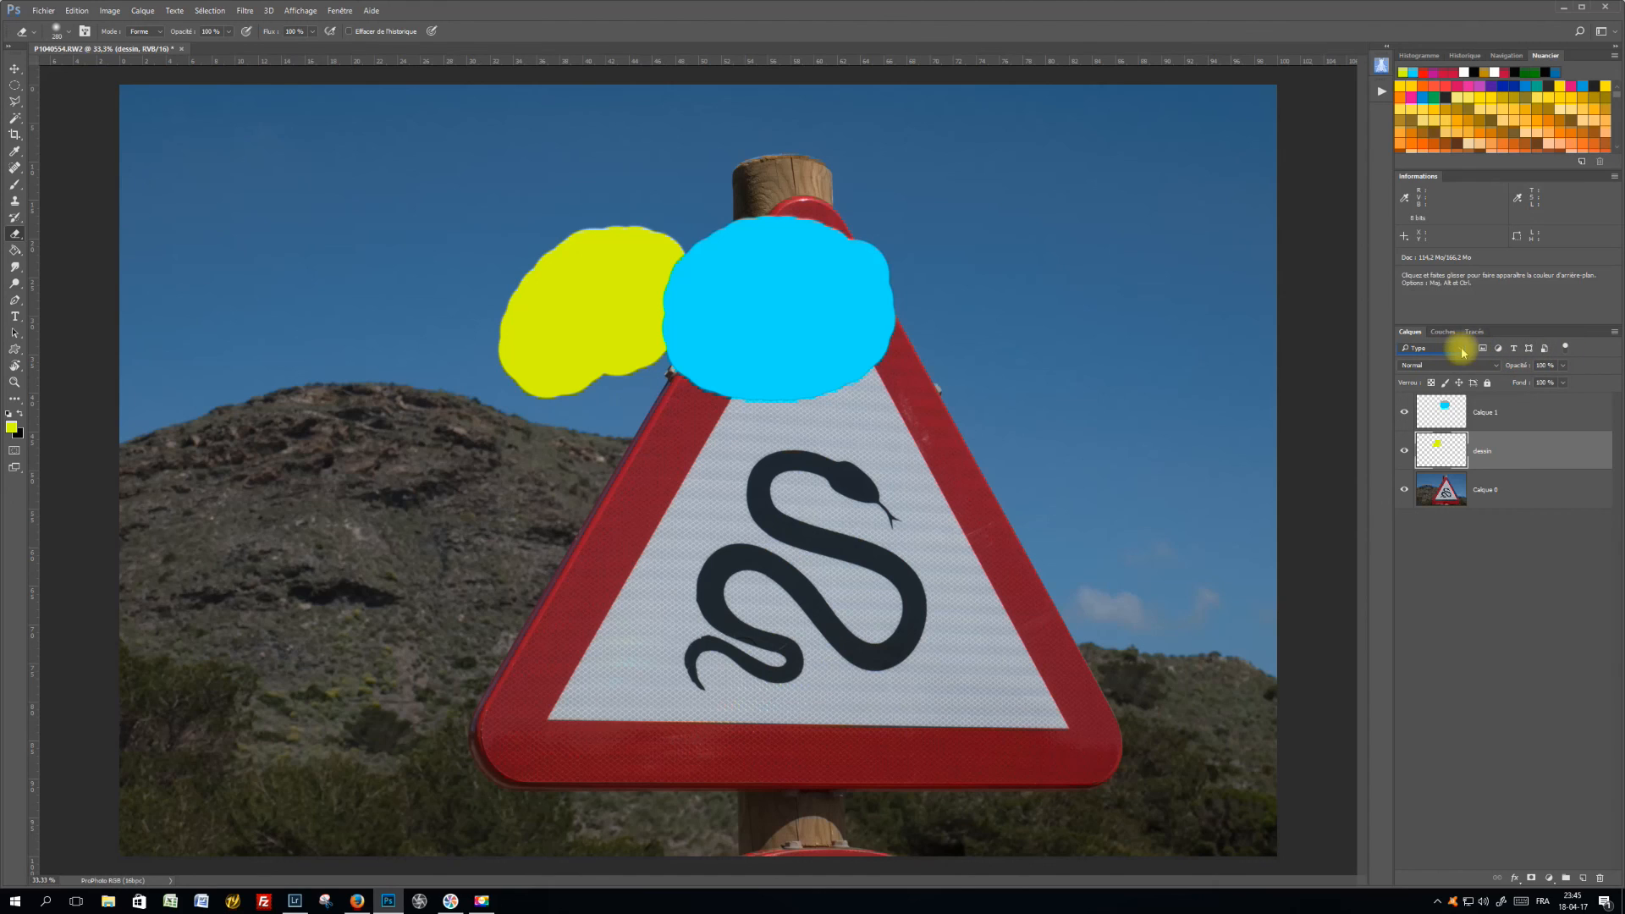
pyautogui.click(1461, 349)
pyautogui.click(1439, 375)
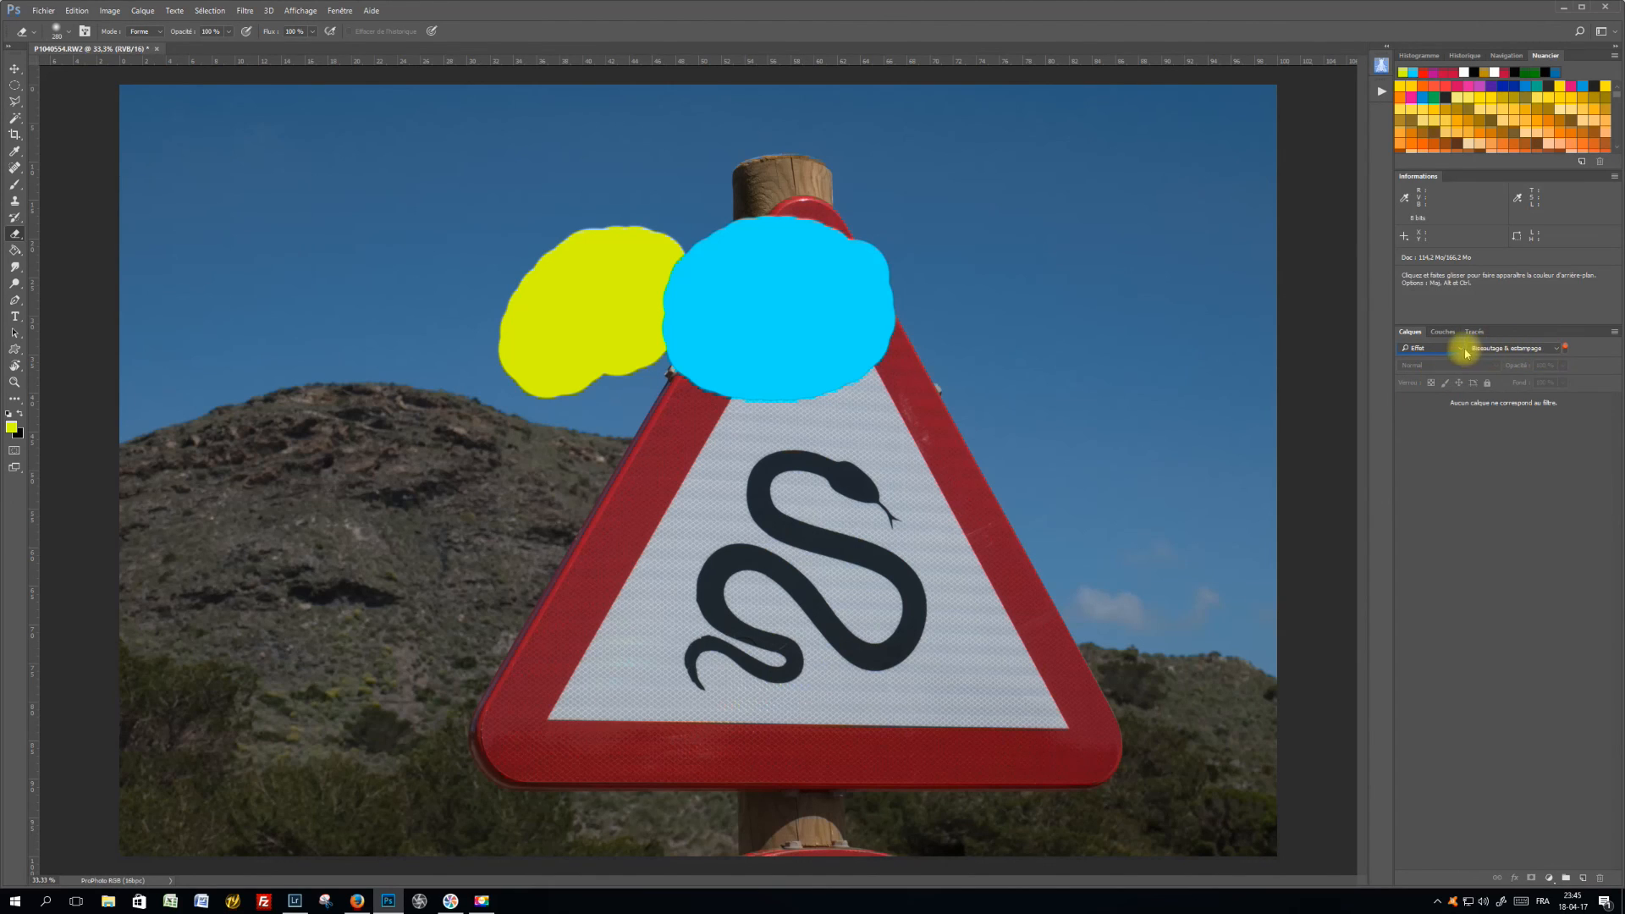
pyautogui.click(1461, 350)
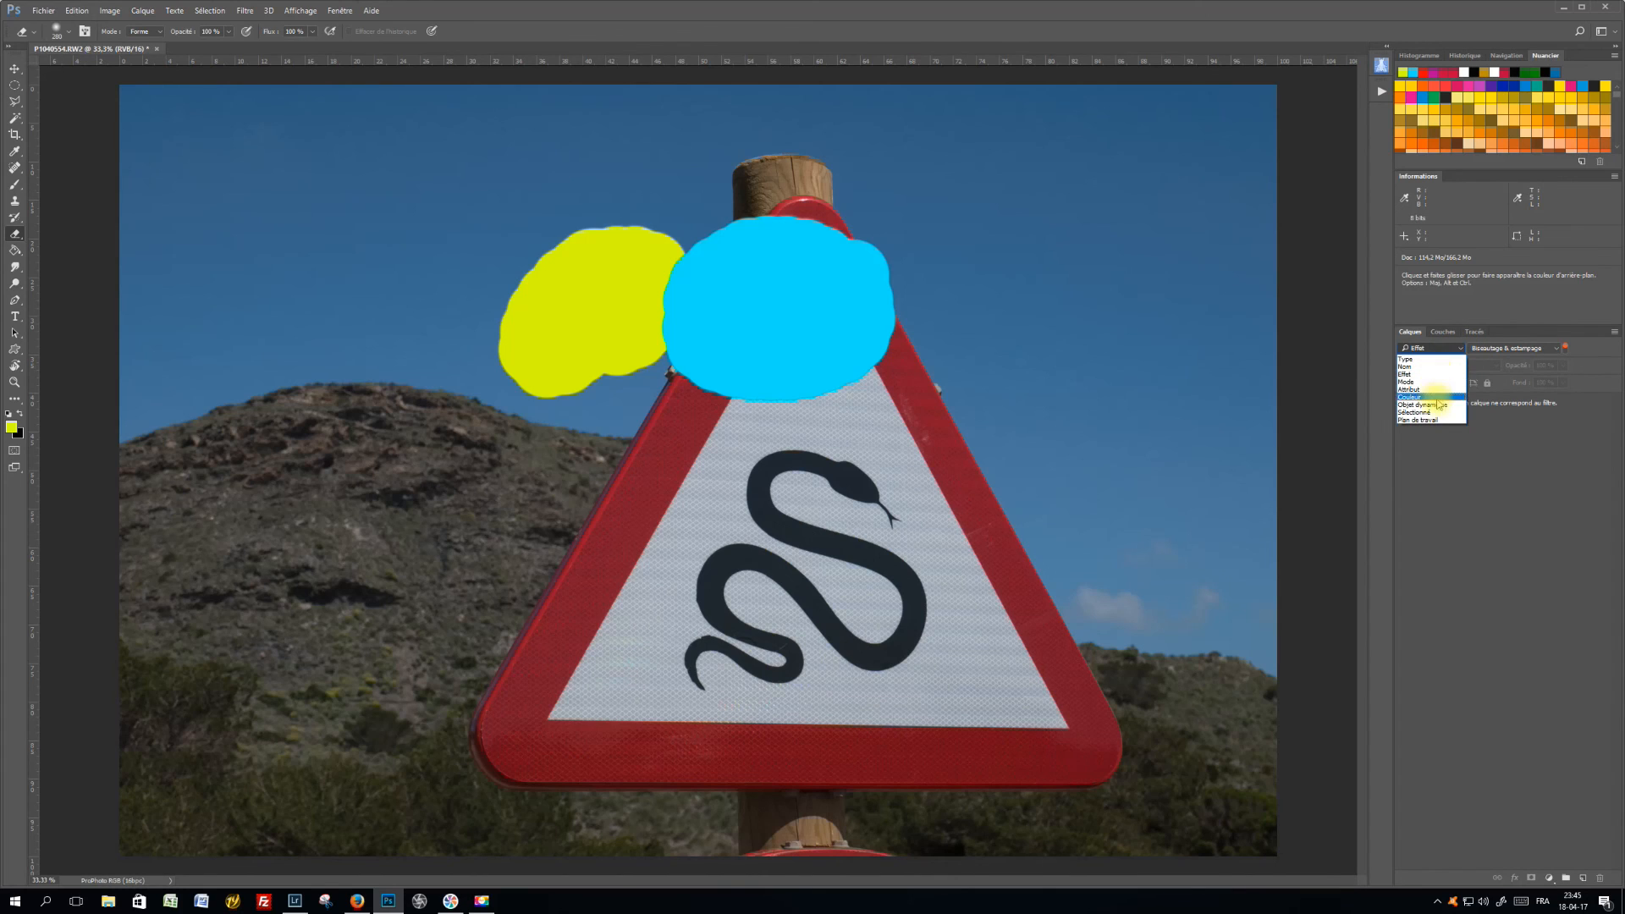
pyautogui.click(1447, 467)
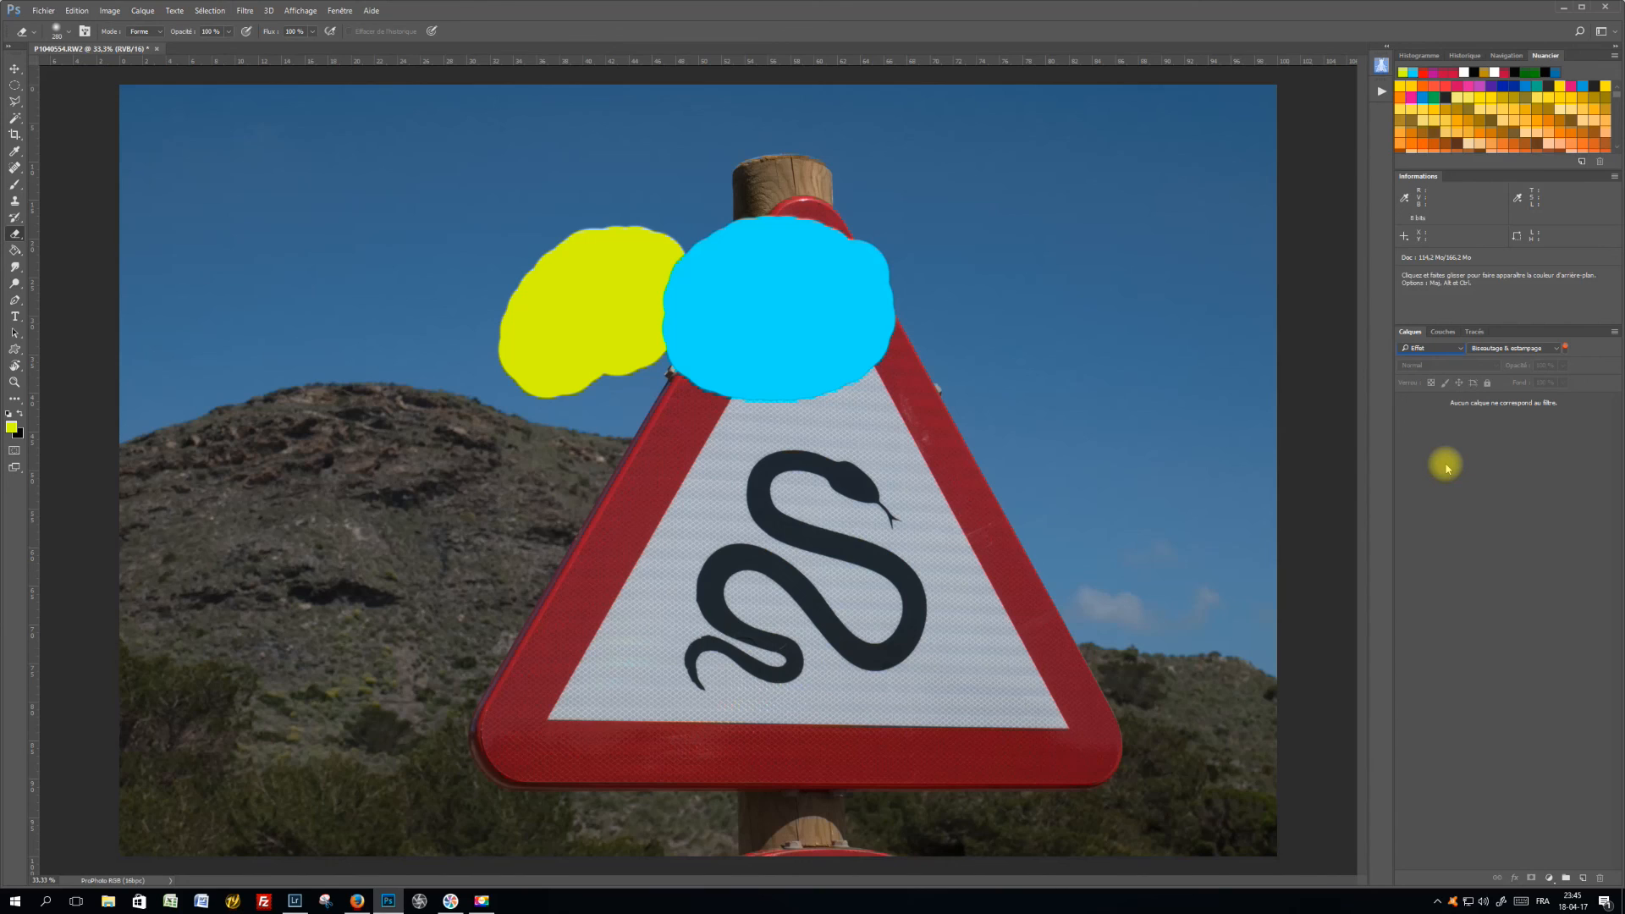